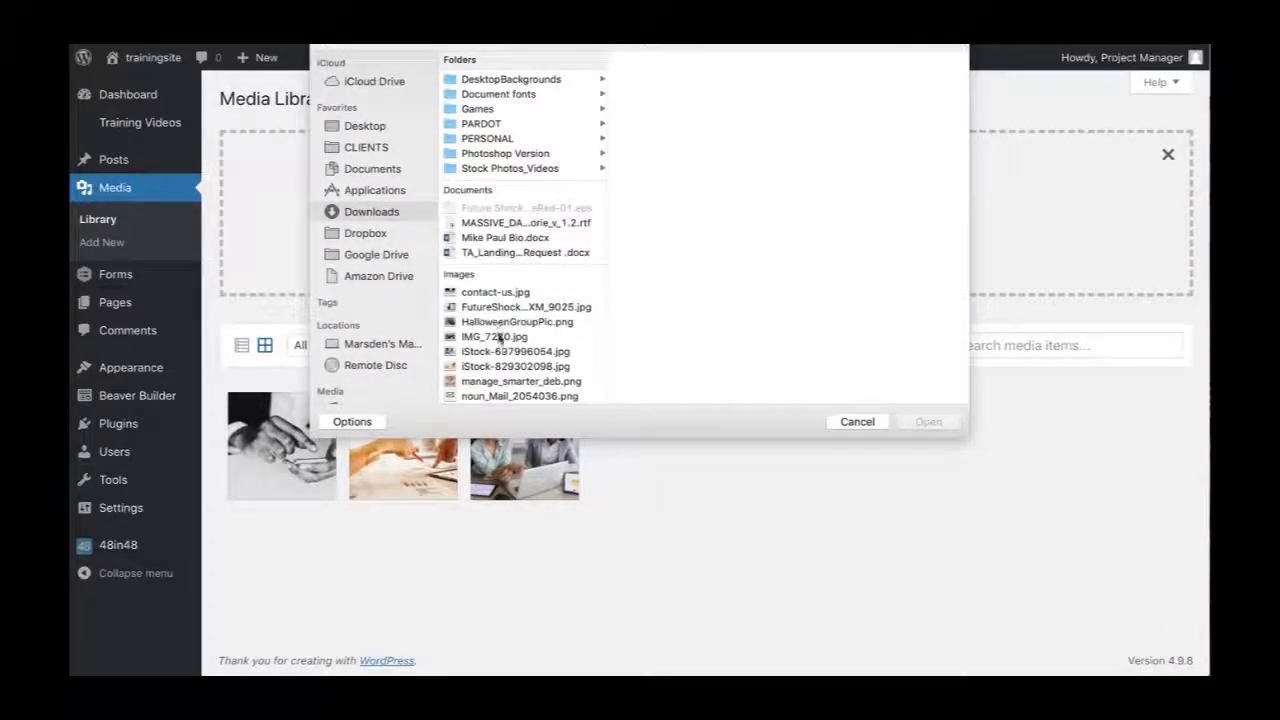
Upload organized_office.jpg from the Downloads folder to the media library.
{"action": "scroll", "coordinate": [516, 281], "scroll_direction": "down", "scroll_amount": 3}
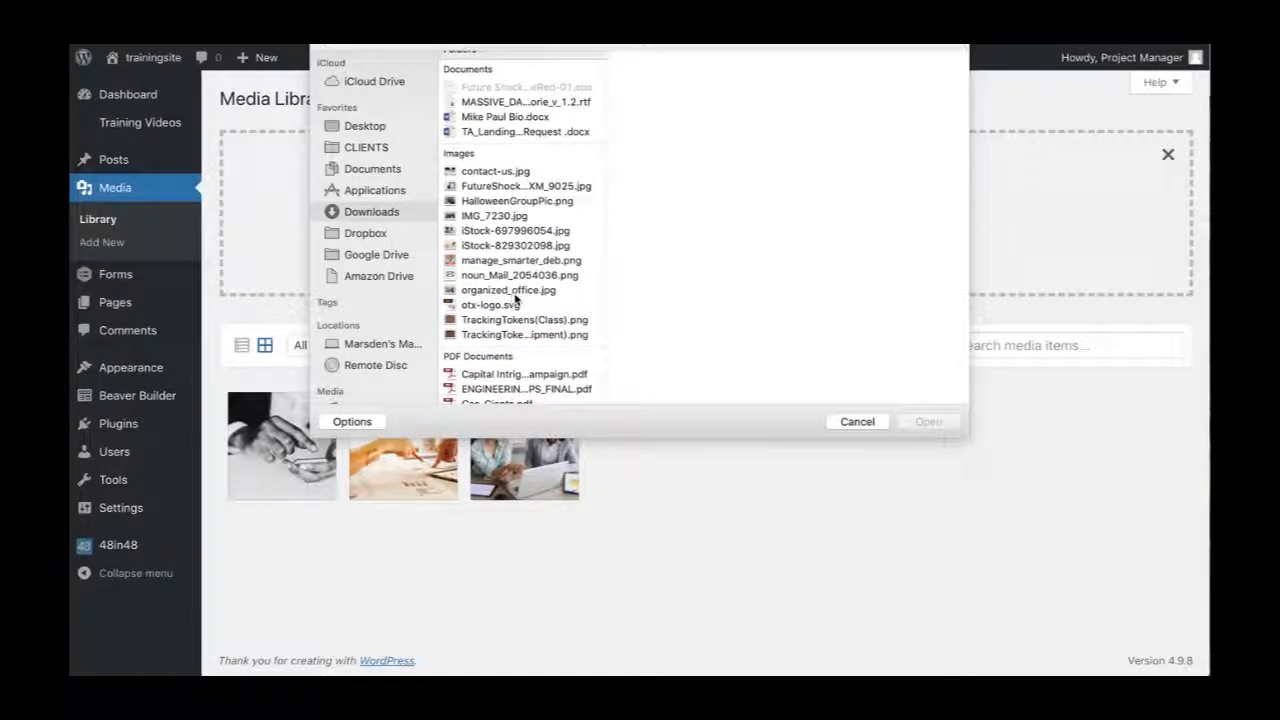
{"action": "left_click", "coordinate": [516, 296]}
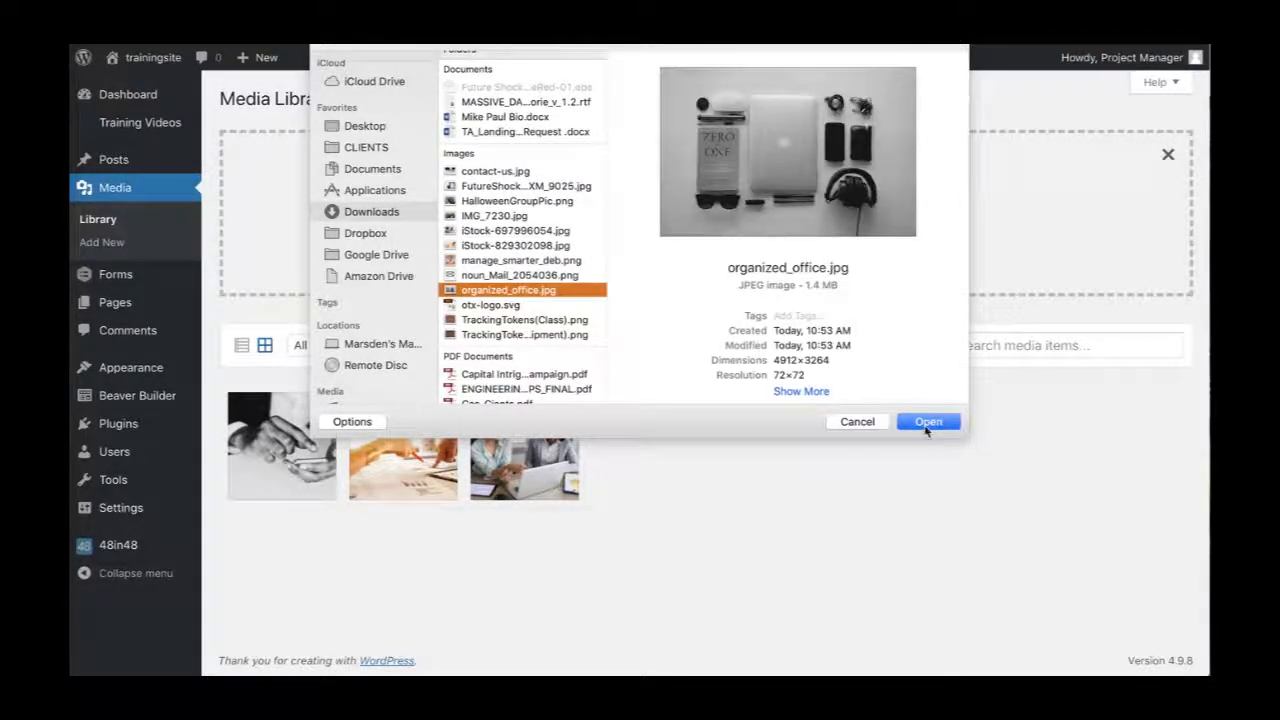
{"action": "left_click", "coordinate": [925, 428]}
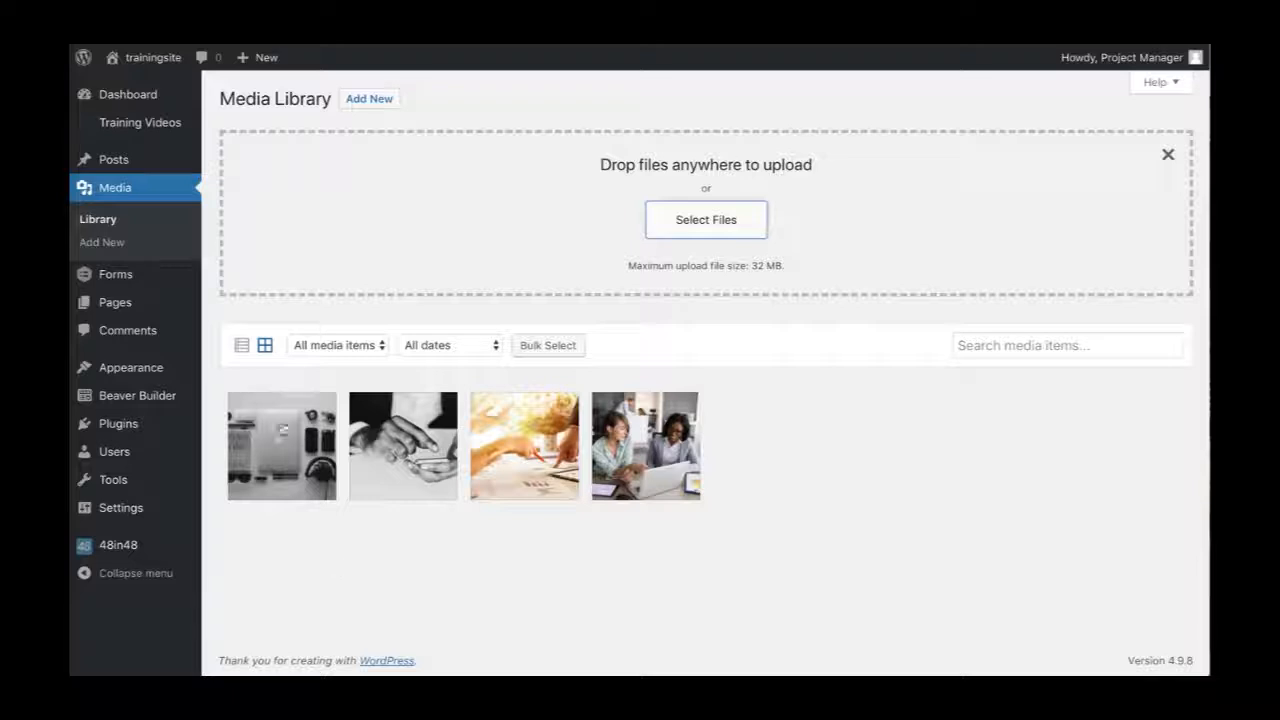
Open the details of the uploaded organized_office image and set its alt text to "company name - zero to one mac computers".
{"action": "left_click", "coordinate": [276, 456]}
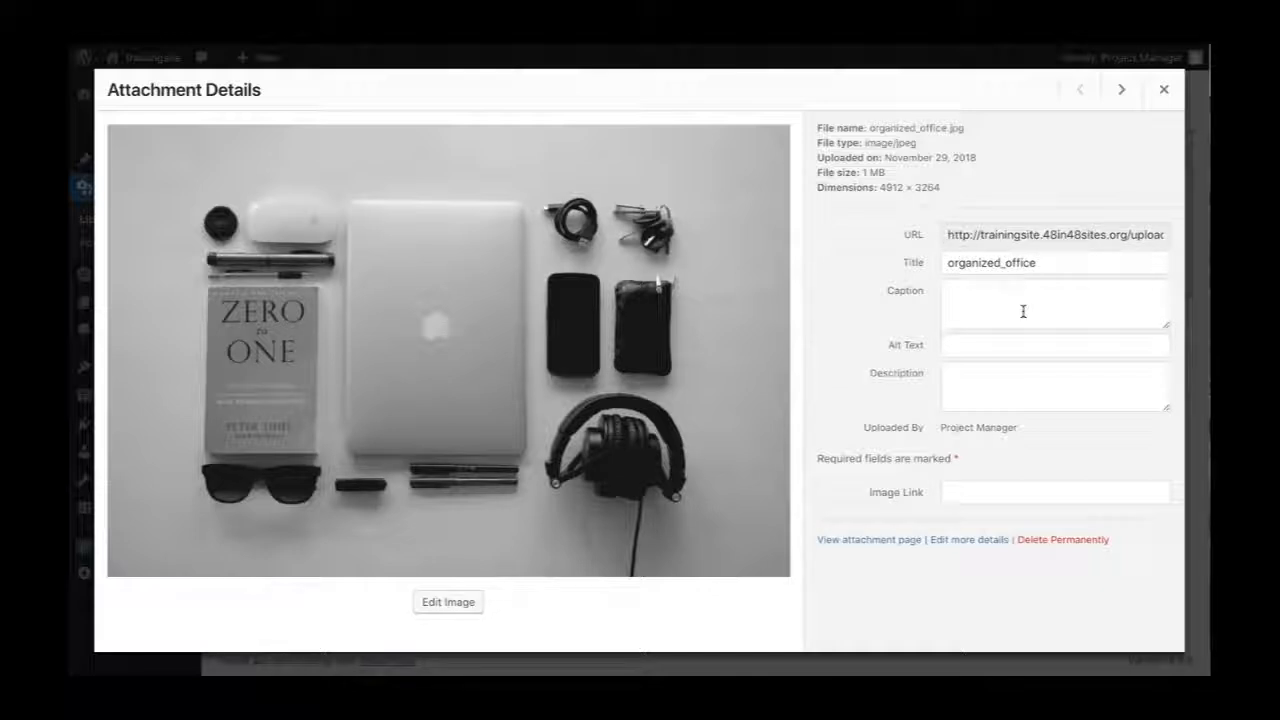
{"action": "left_click", "coordinate": [974, 346]}
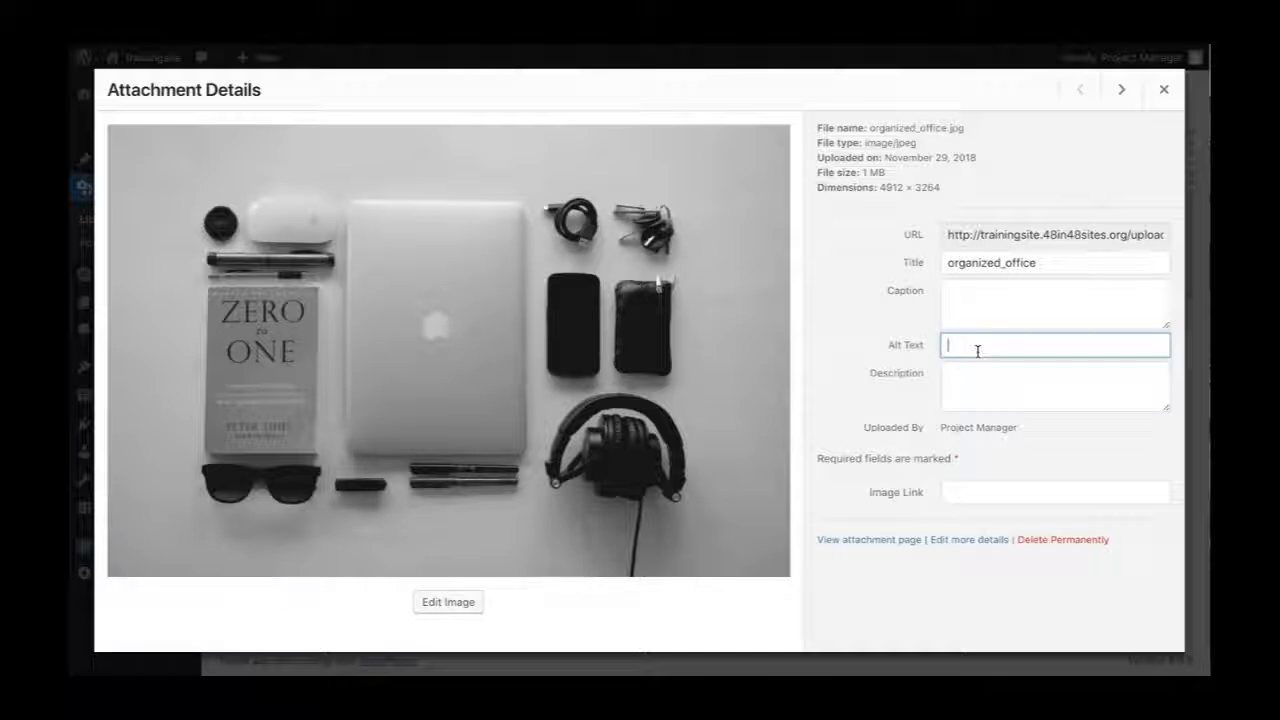
{"action": "type", "text": "company name - zero to one mac"}
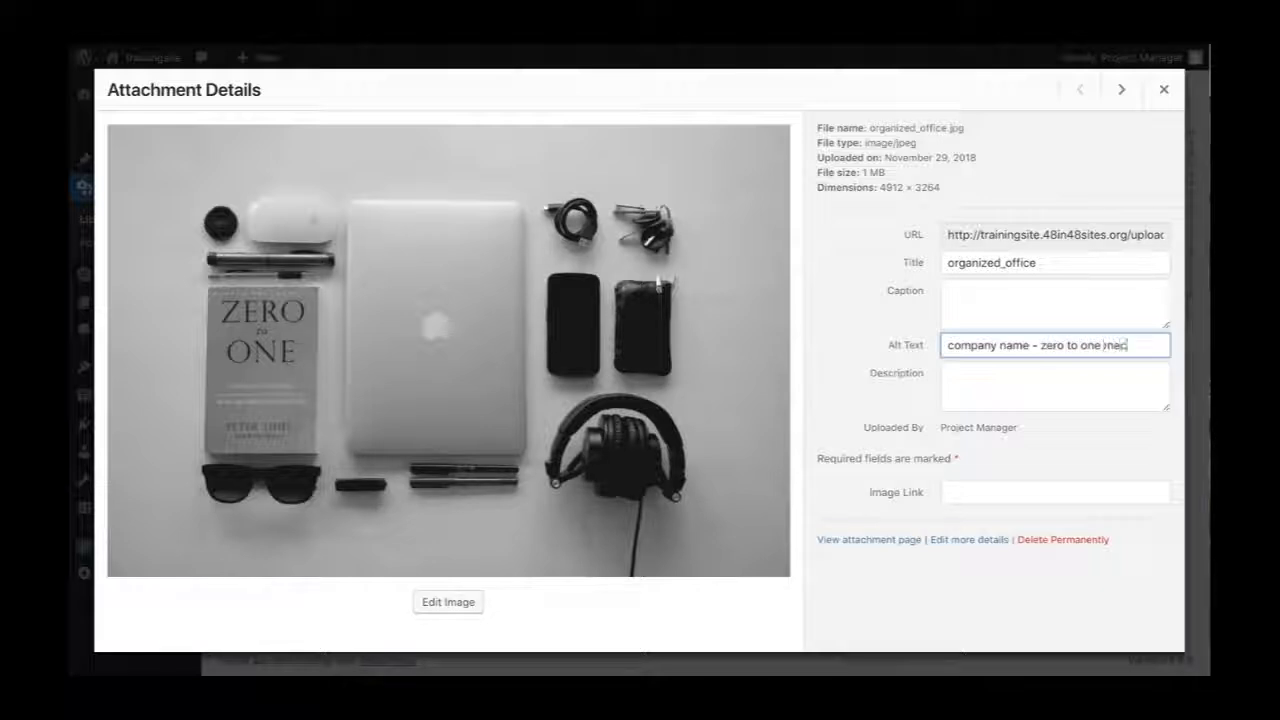
{"action": "type", "text": " computers"}
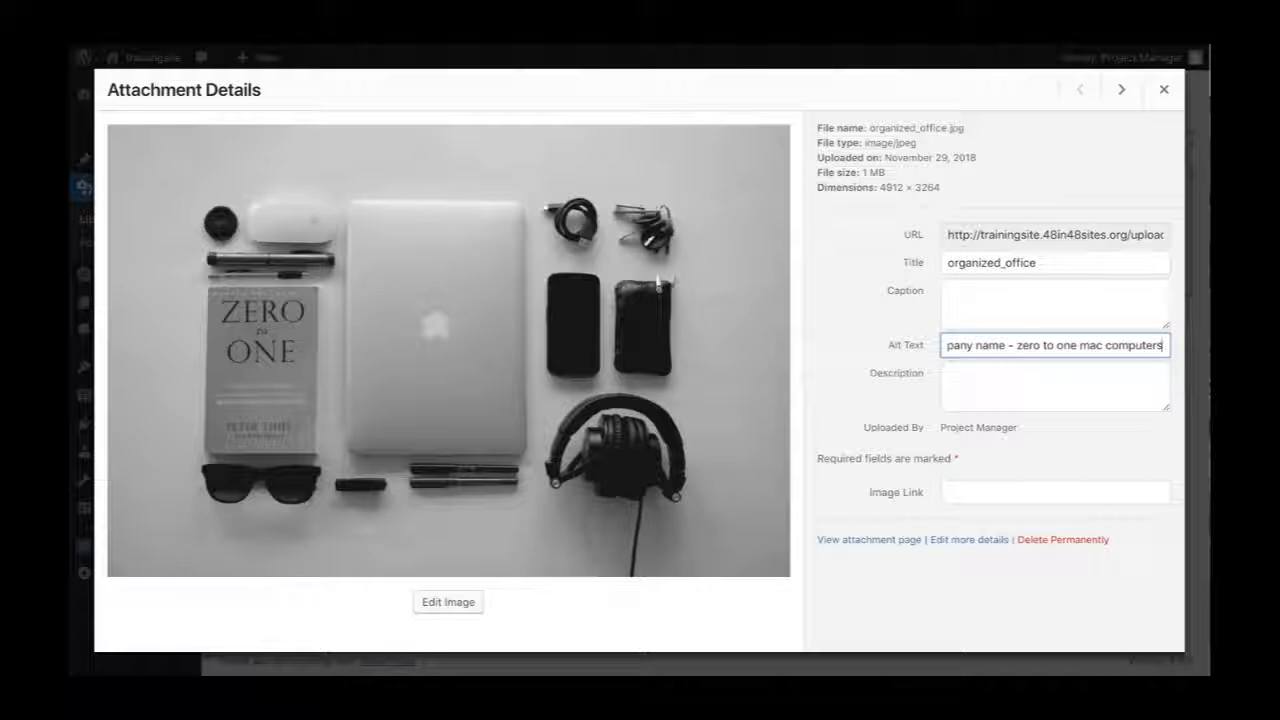
{"action": "left_click", "coordinate": [870, 315]}
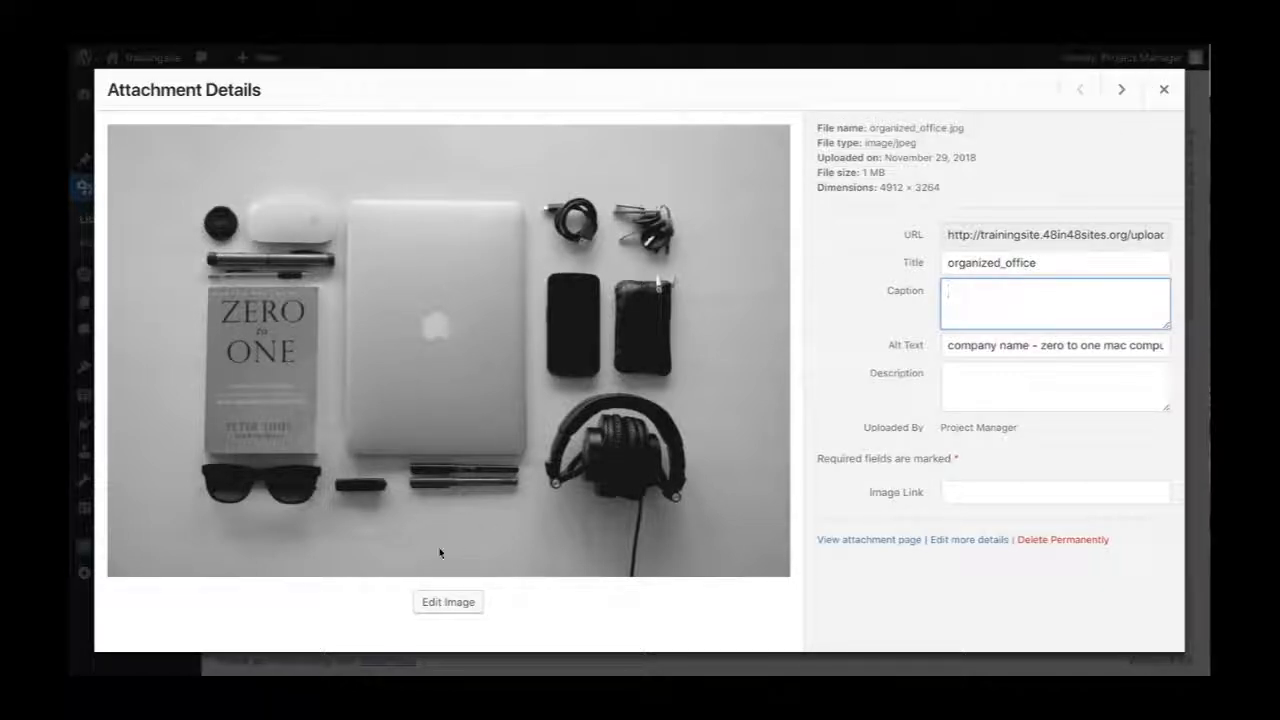
Open the organized_office image for editing, rotate it counterclockwise and rotate it back clockwise.
{"action": "left_click", "coordinate": [449, 607]}
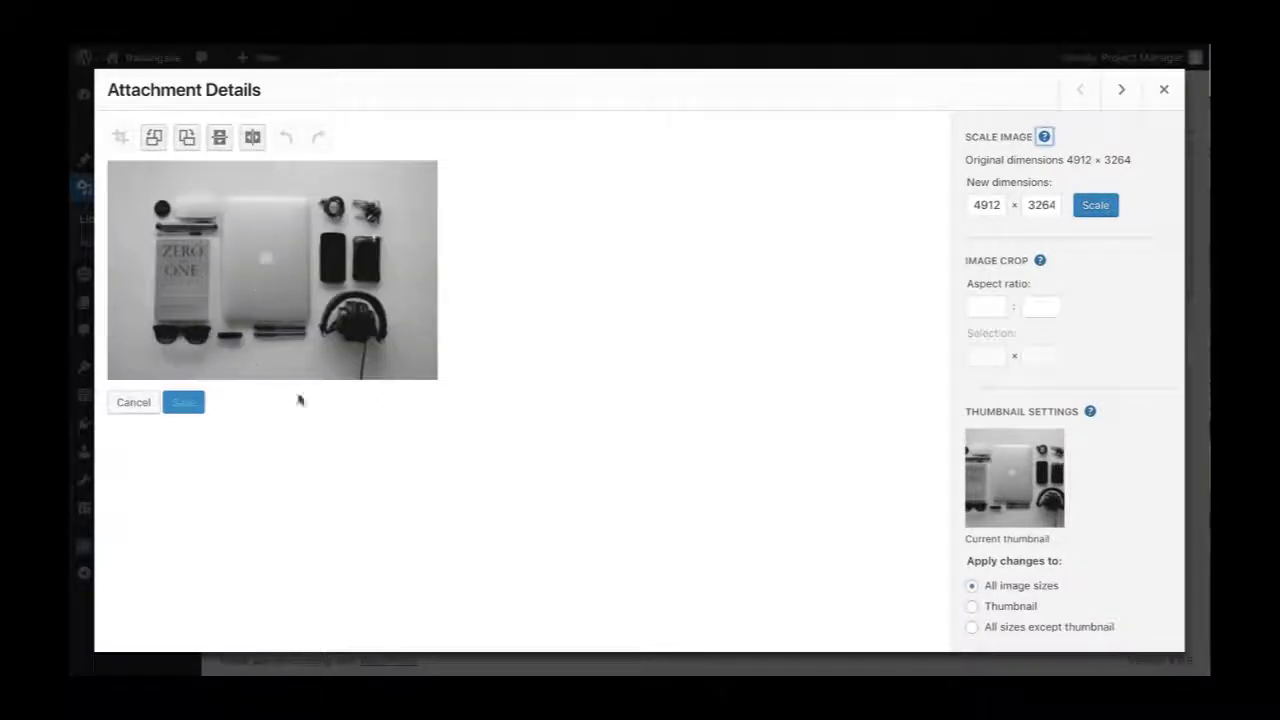
{"action": "left_click", "coordinate": [158, 144]}
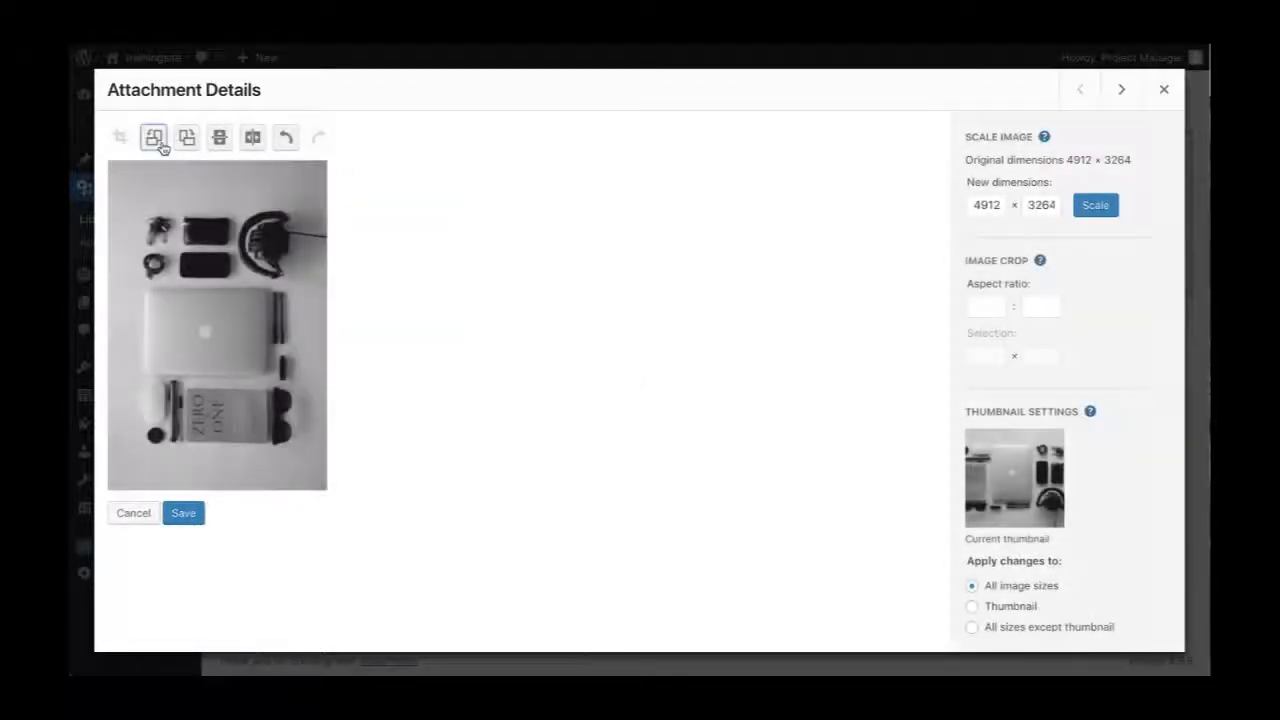
{"action": "left_click", "coordinate": [188, 146]}
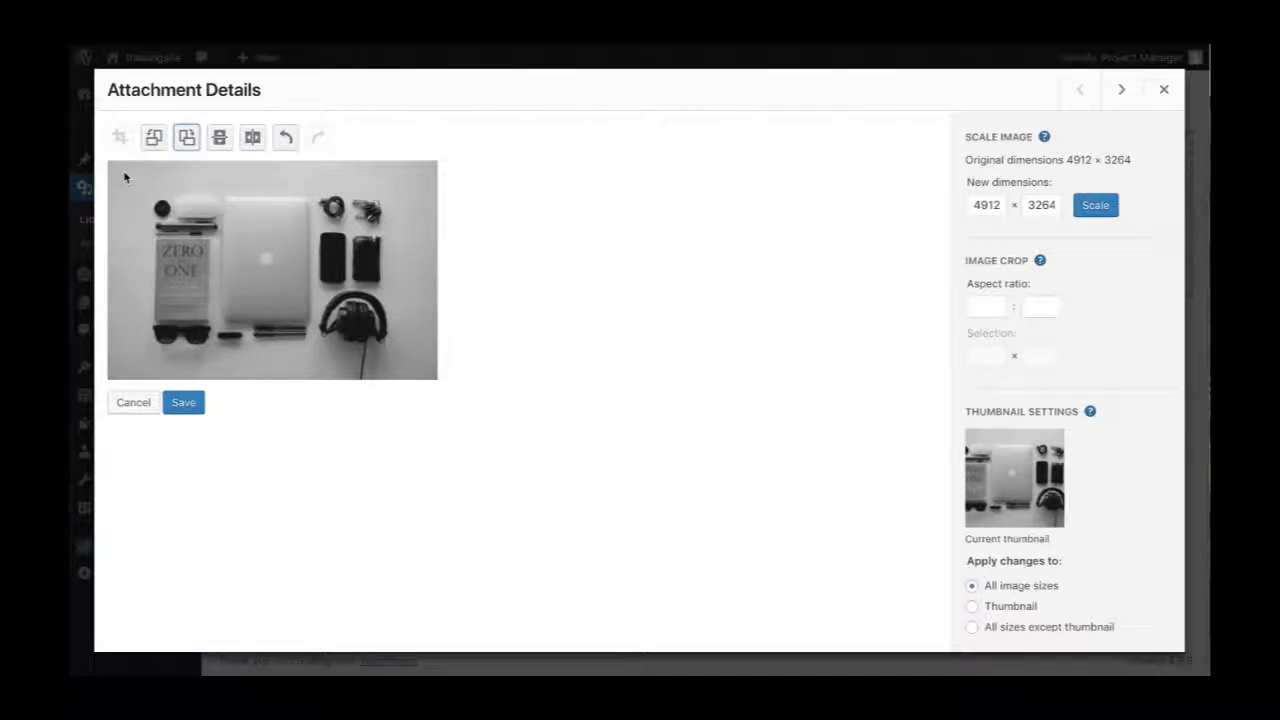
Crop the image tightly around the desk items with a selection of about 3880 × 3010 pixels and save it.
{"action": "left_click_drag", "start_coordinate": [124, 177], "coordinate": [419, 378]}
{"action": "left_click_drag", "start_coordinate": [417, 273], "coordinate": [398, 279]}
{"action": "left_click_drag", "start_coordinate": [125, 273], "coordinate": [136, 273]}
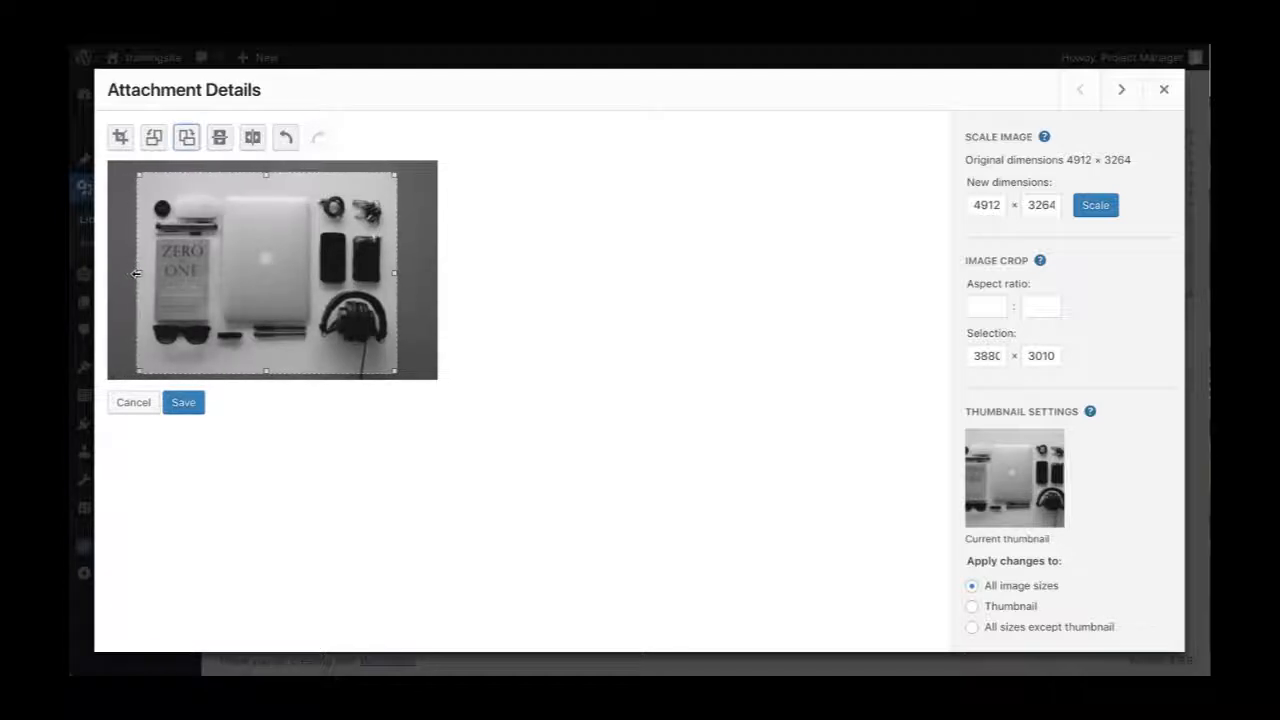
{"action": "left_click", "coordinate": [119, 139]}
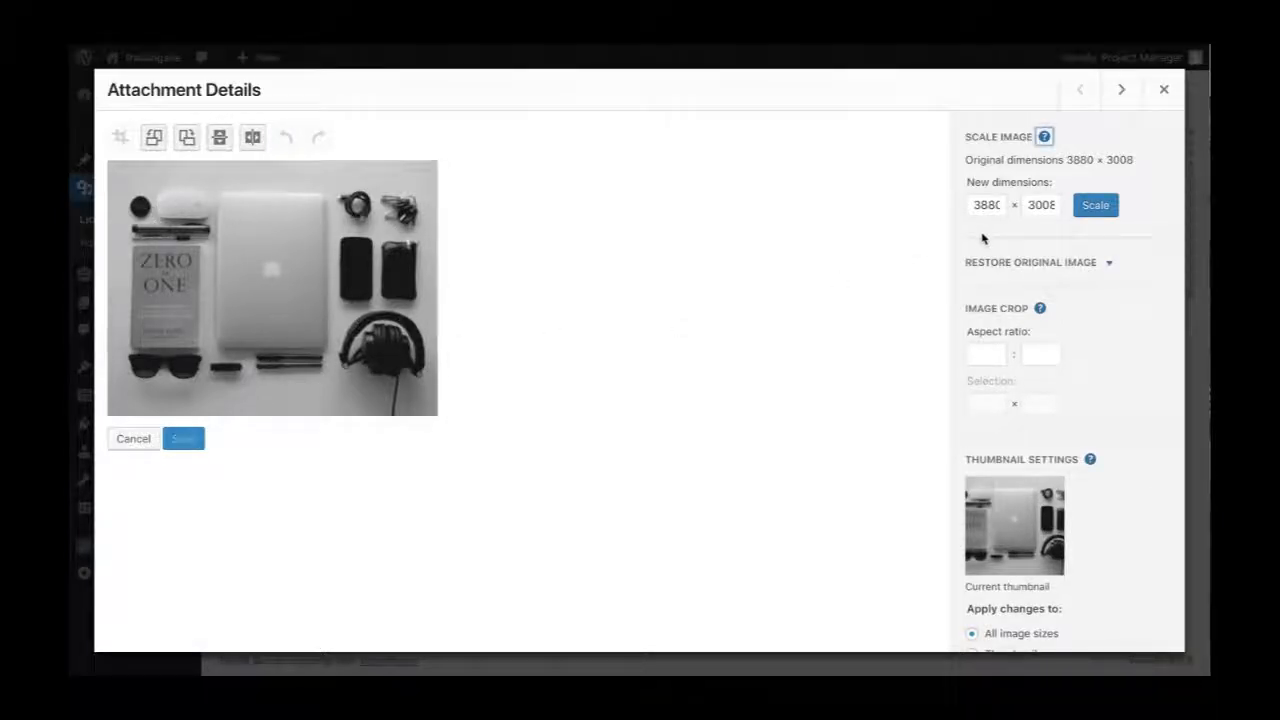
Look at the scaling dimensions and read the help text on cropping an image.
{"action": "left_click", "coordinate": [1046, 204]}
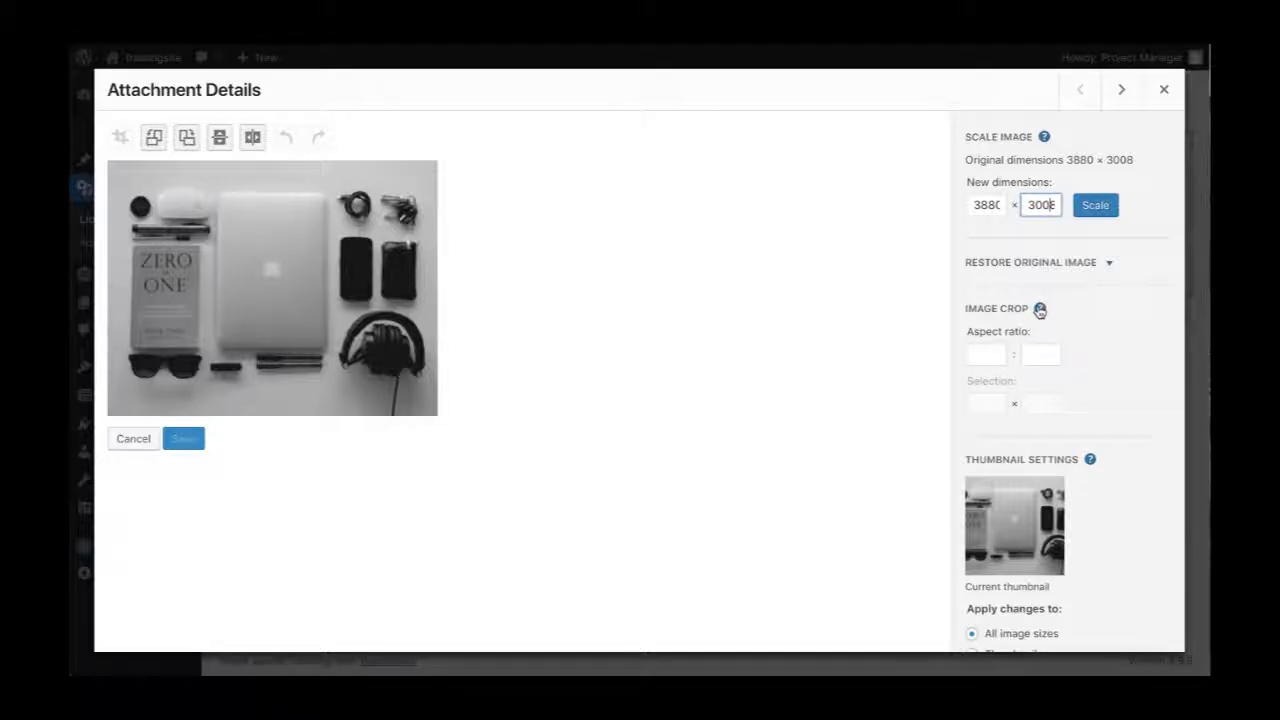
{"action": "left_click", "coordinate": [1039, 310]}
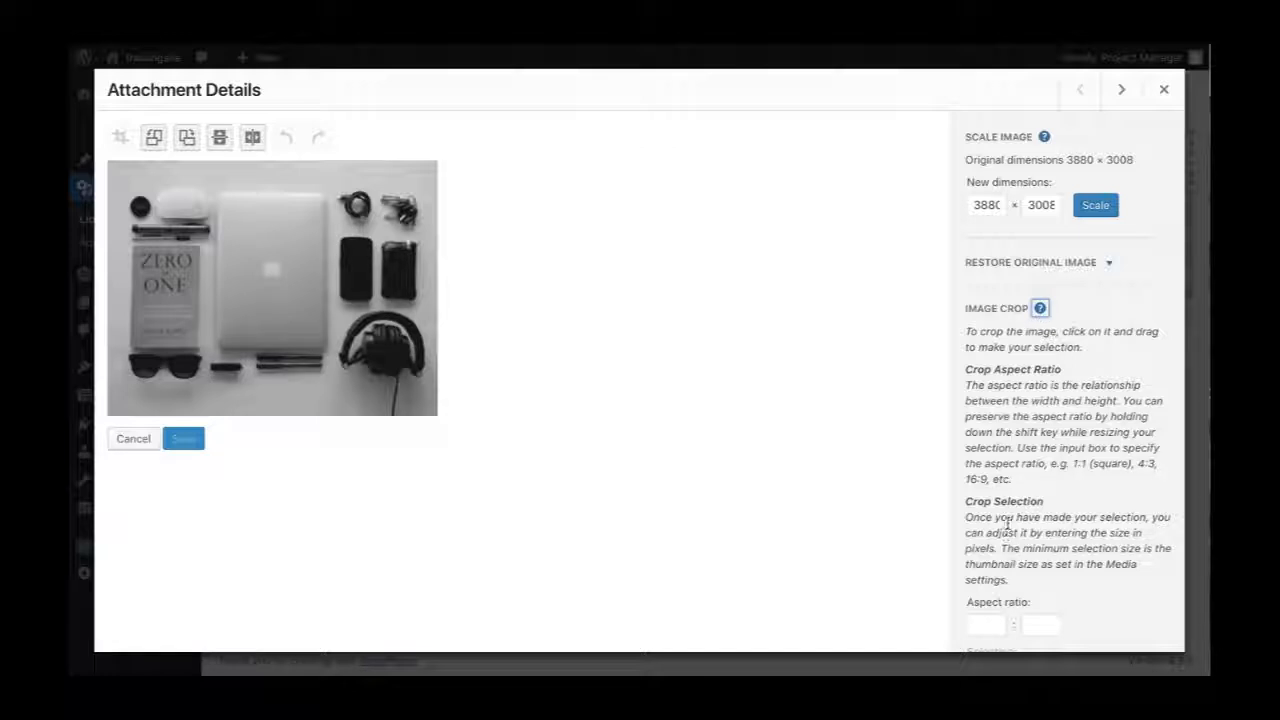
{"action": "left_click", "coordinate": [1037, 312]}
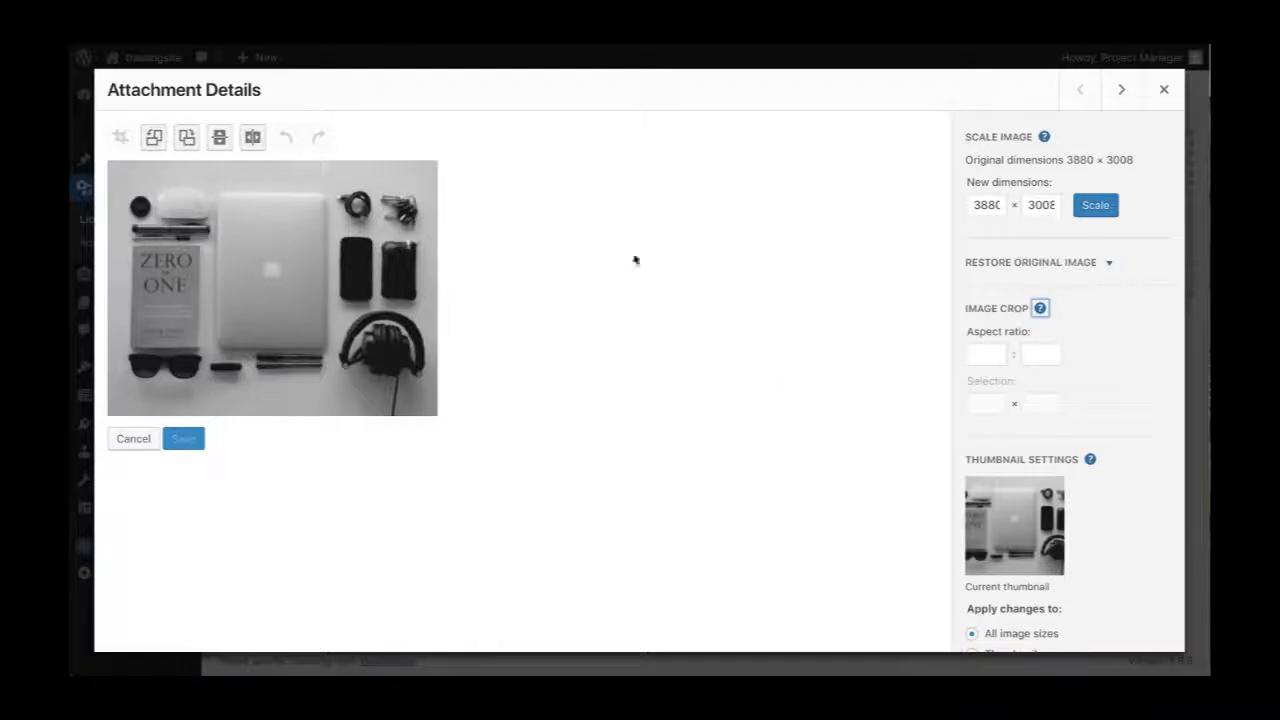
Leave the image editor and close the attachment details to return to the media library.
{"action": "left_click", "coordinate": [130, 446]}
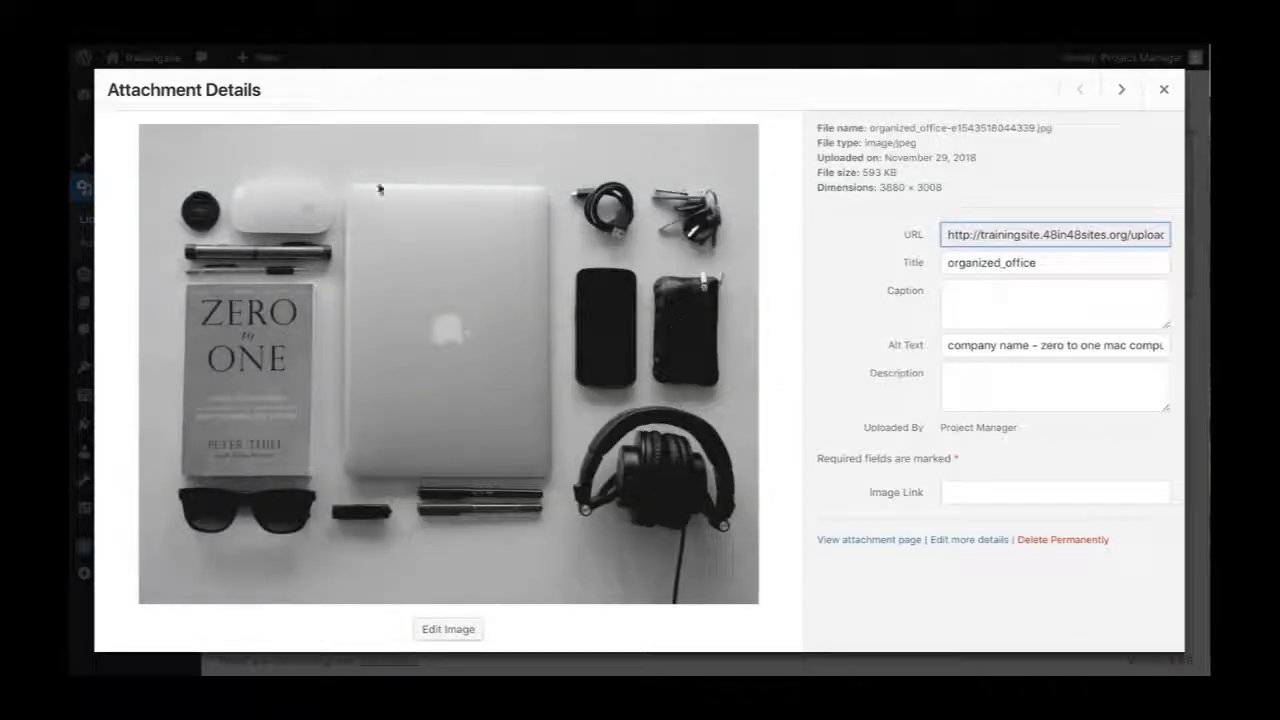
{"action": "left_click", "coordinate": [1164, 89]}
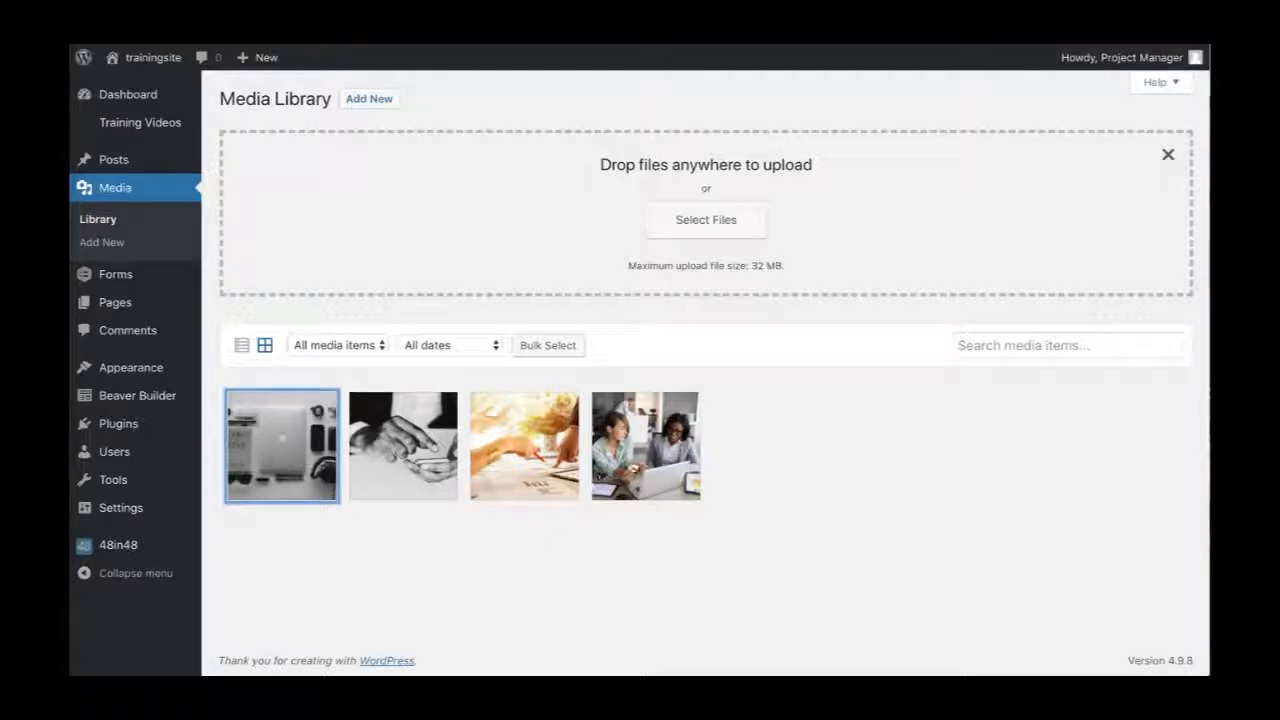
{"action": "left_click", "coordinate": [281, 460]}
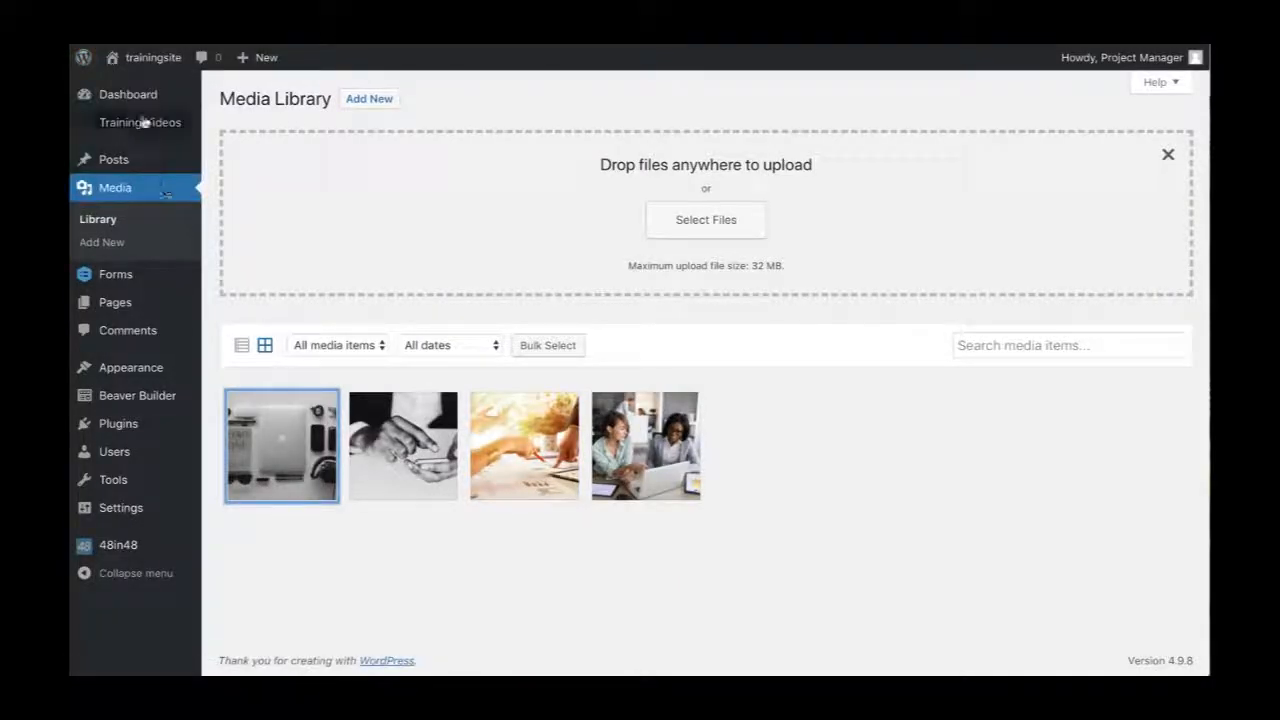
Go to the dashboard, list all the site's pages and open TEST PAGE for editing.
{"action": "left_click", "coordinate": [146, 102]}
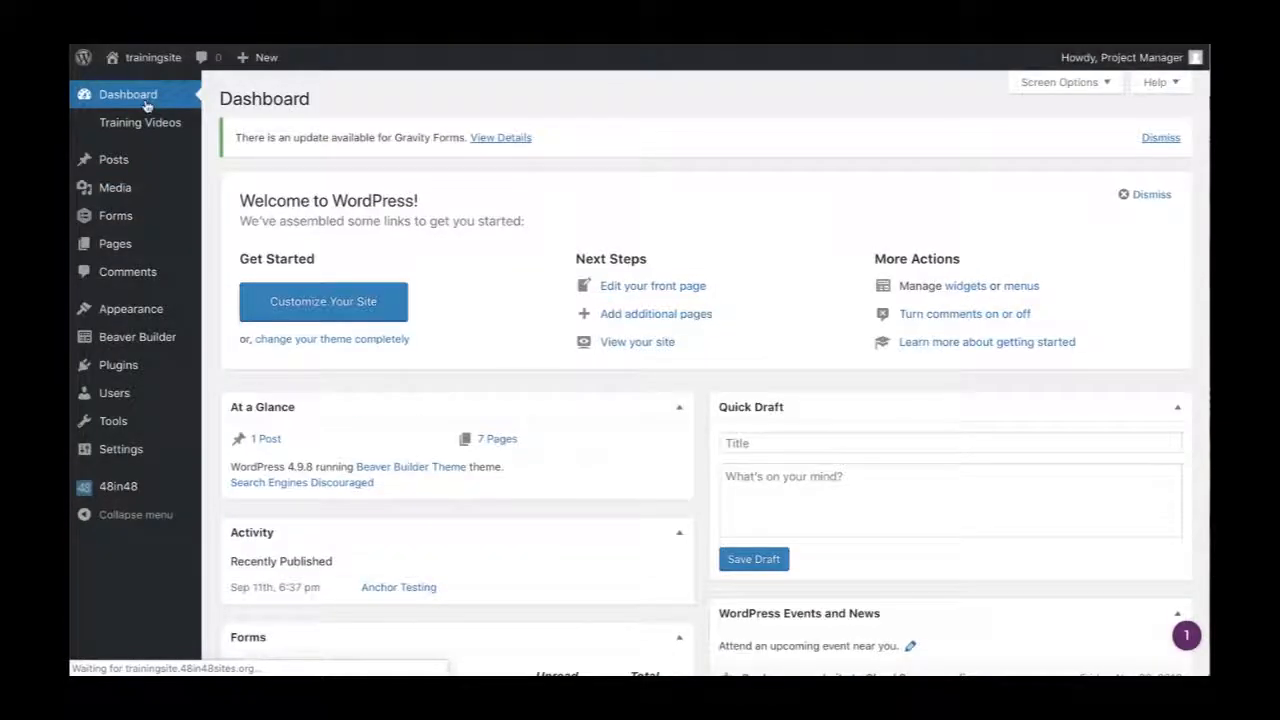
{"action": "mouse_move", "coordinate": [95, 256]}
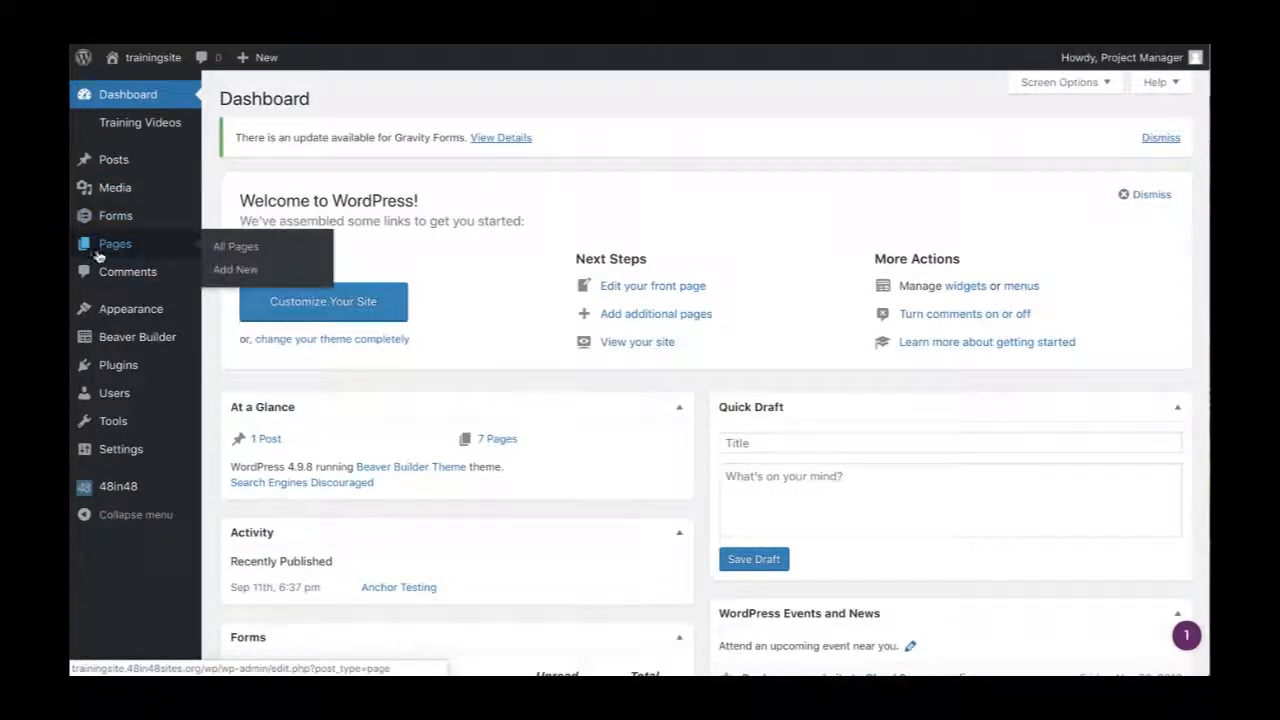
{"action": "left_click", "coordinate": [245, 247]}
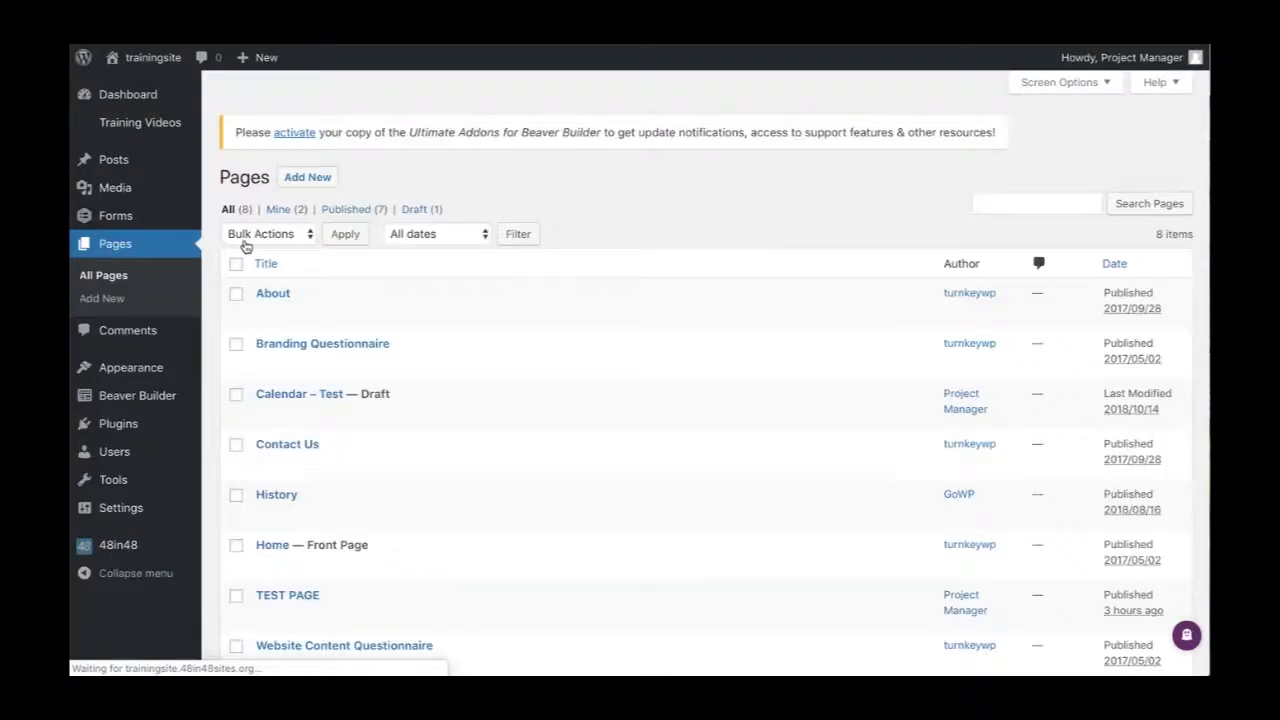
{"action": "scroll", "coordinate": [357, 494], "scroll_direction": "down", "scroll_amount": 3}
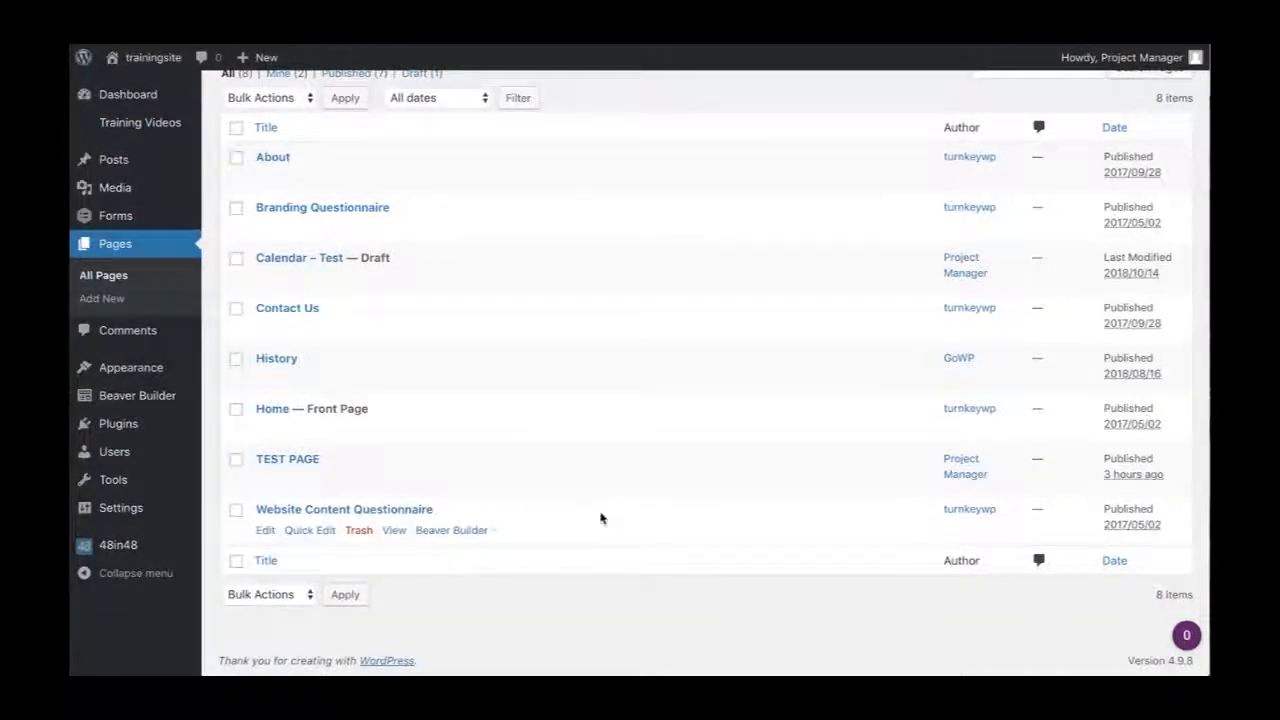
{"action": "scroll", "coordinate": [601, 518], "scroll_direction": "up", "scroll_amount": 1}
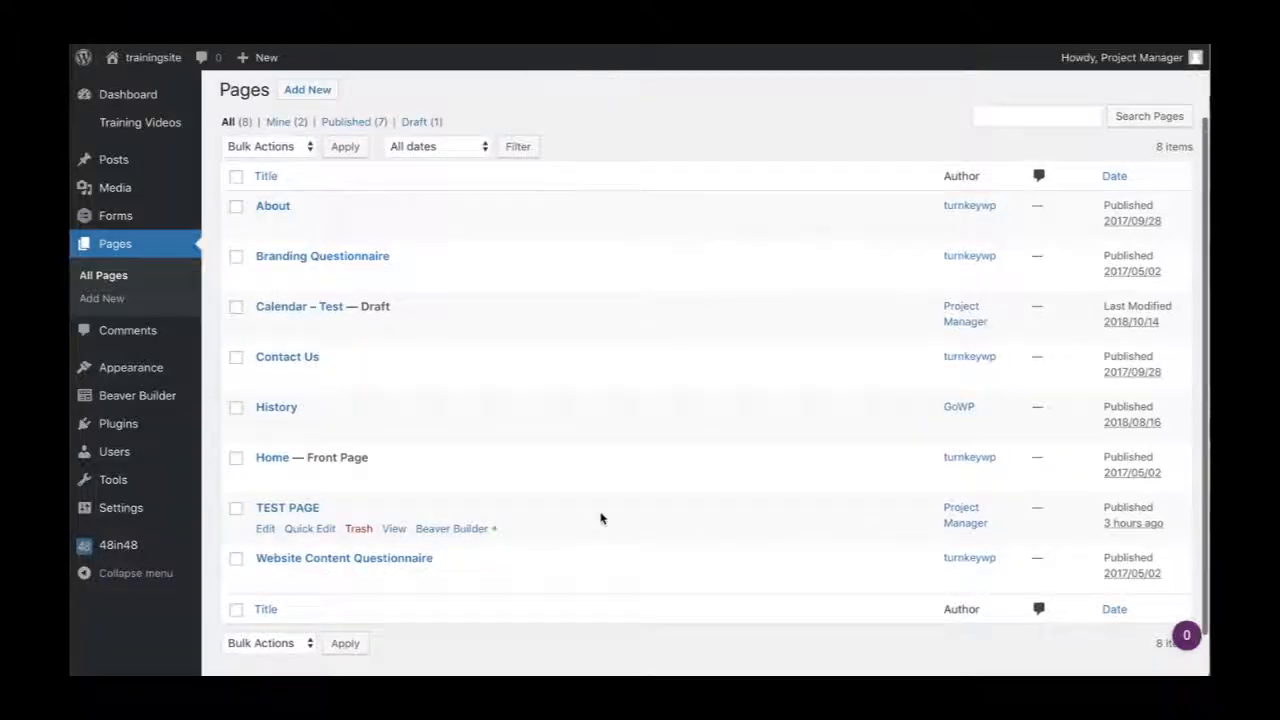
{"action": "left_click", "coordinate": [265, 530]}
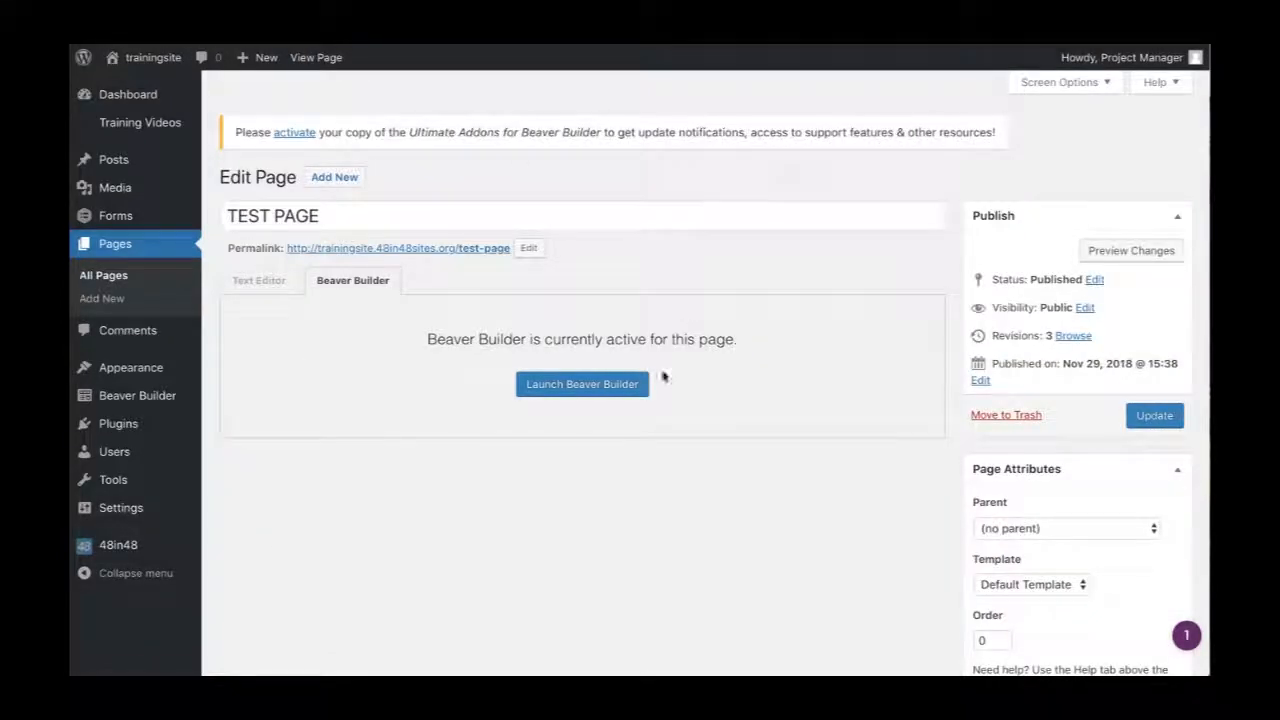
Review the available publish status options for TEST PAGE and cancel without applying a change.
{"action": "scroll", "coordinate": [743, 451], "scroll_direction": "down", "scroll_amount": 1}
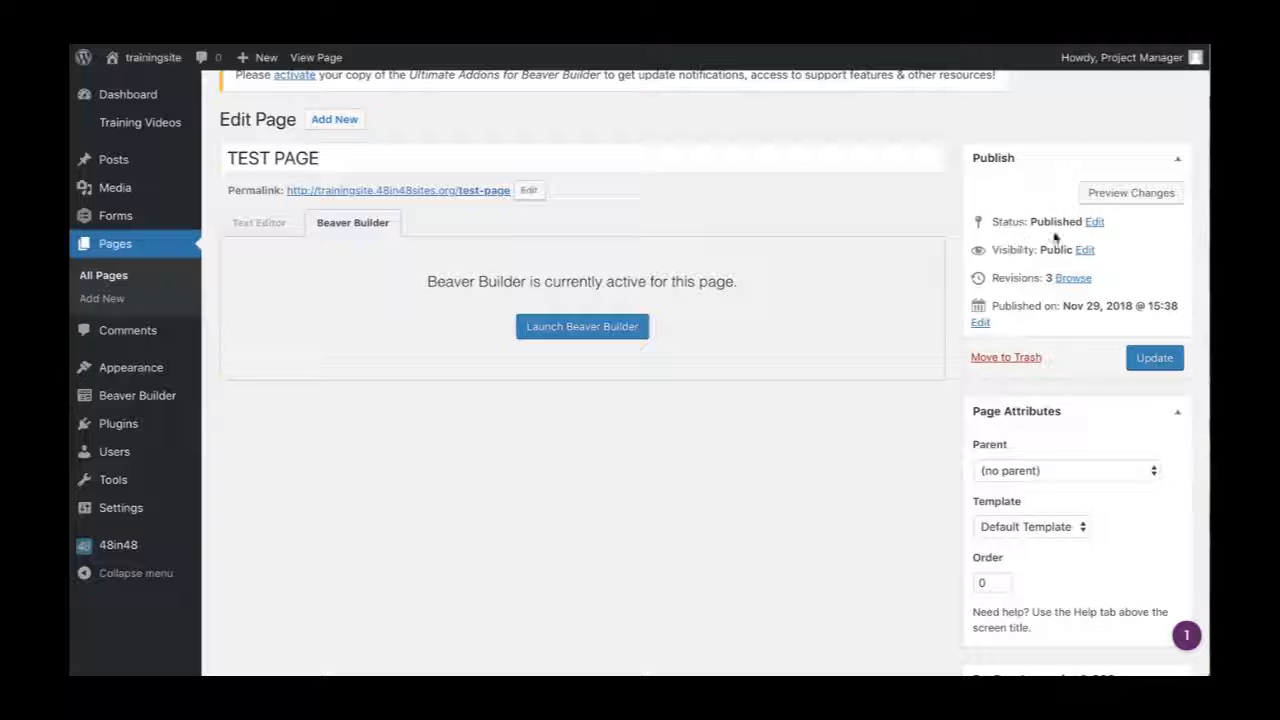
{"action": "left_click", "coordinate": [1094, 222]}
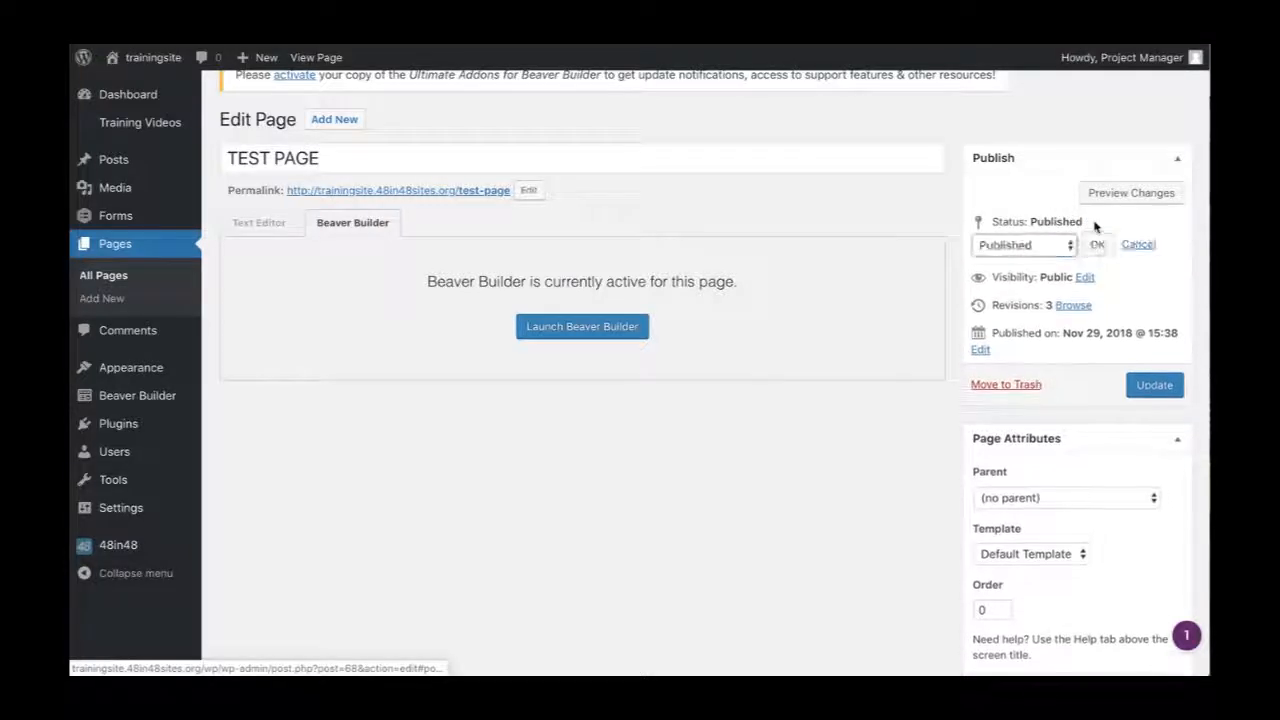
{"action": "left_click", "coordinate": [1060, 248]}
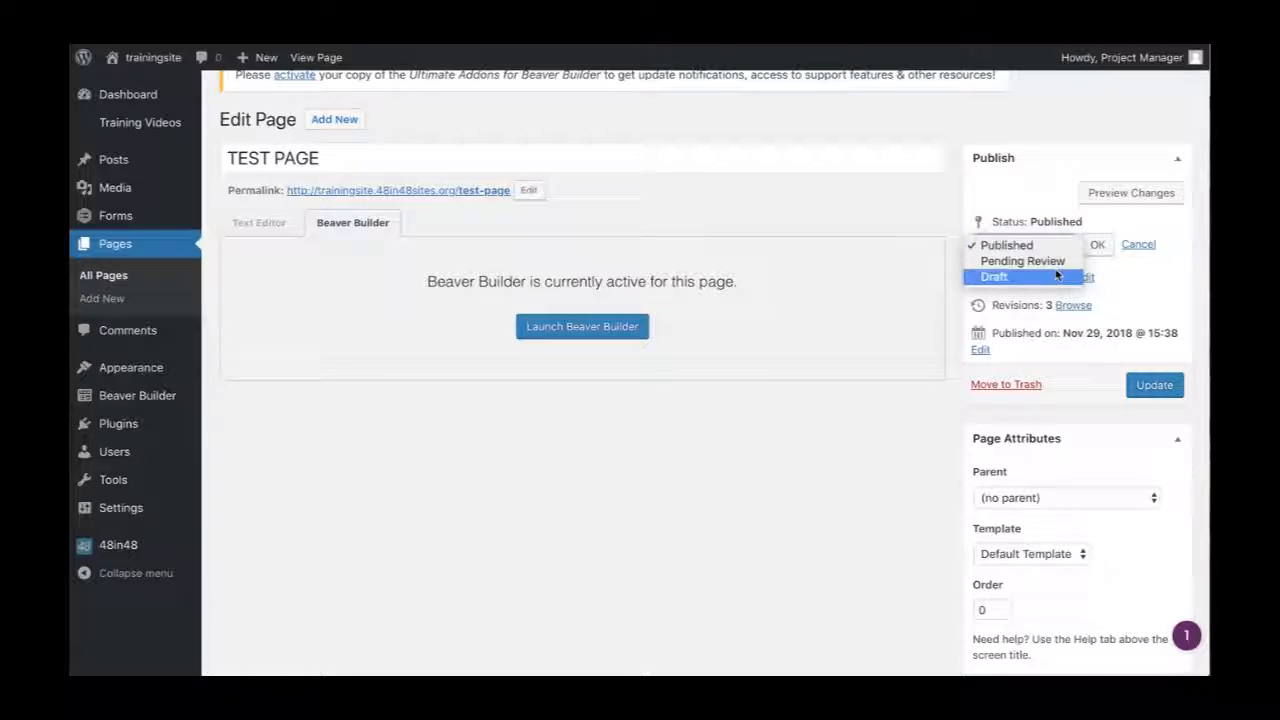
{"action": "left_click", "coordinate": [1055, 262]}
{"action": "left_click", "coordinate": [1145, 250]}
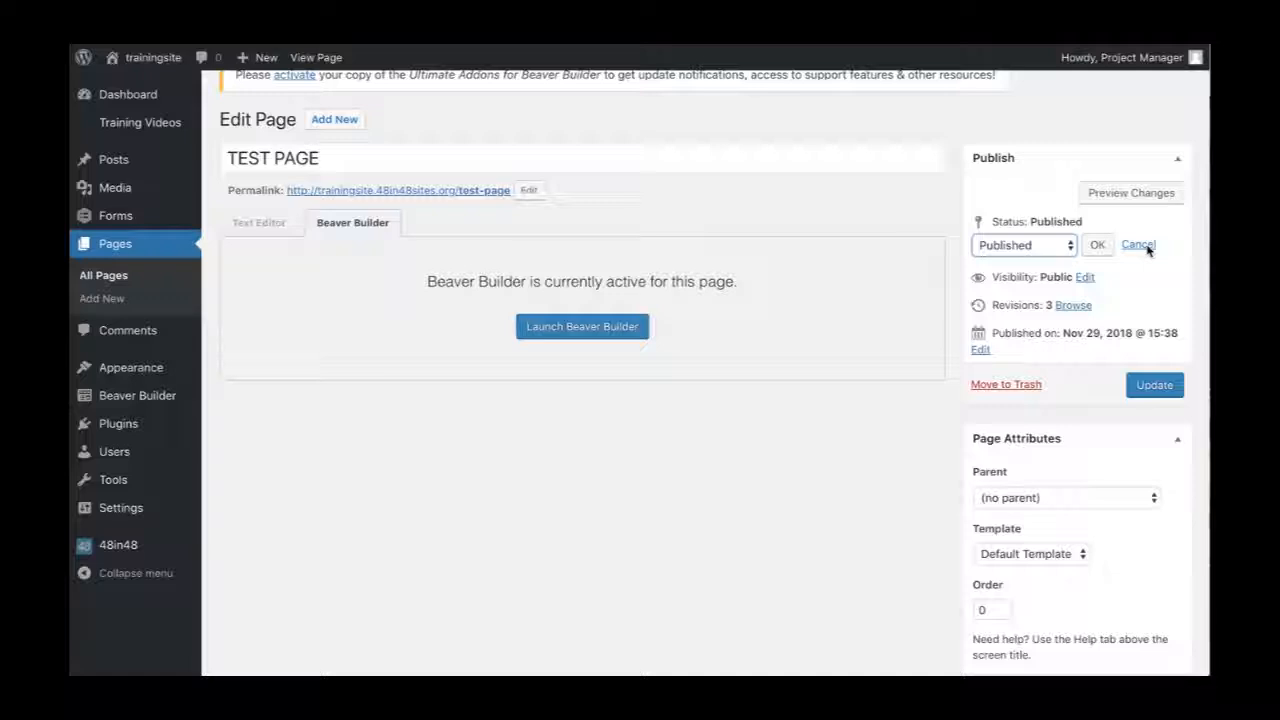
{"action": "left_click", "coordinate": [1140, 246]}
Review the visibility options for TEST PAGE, cancel them and look over the remaining page settings.
{"action": "left_click", "coordinate": [1086, 250]}
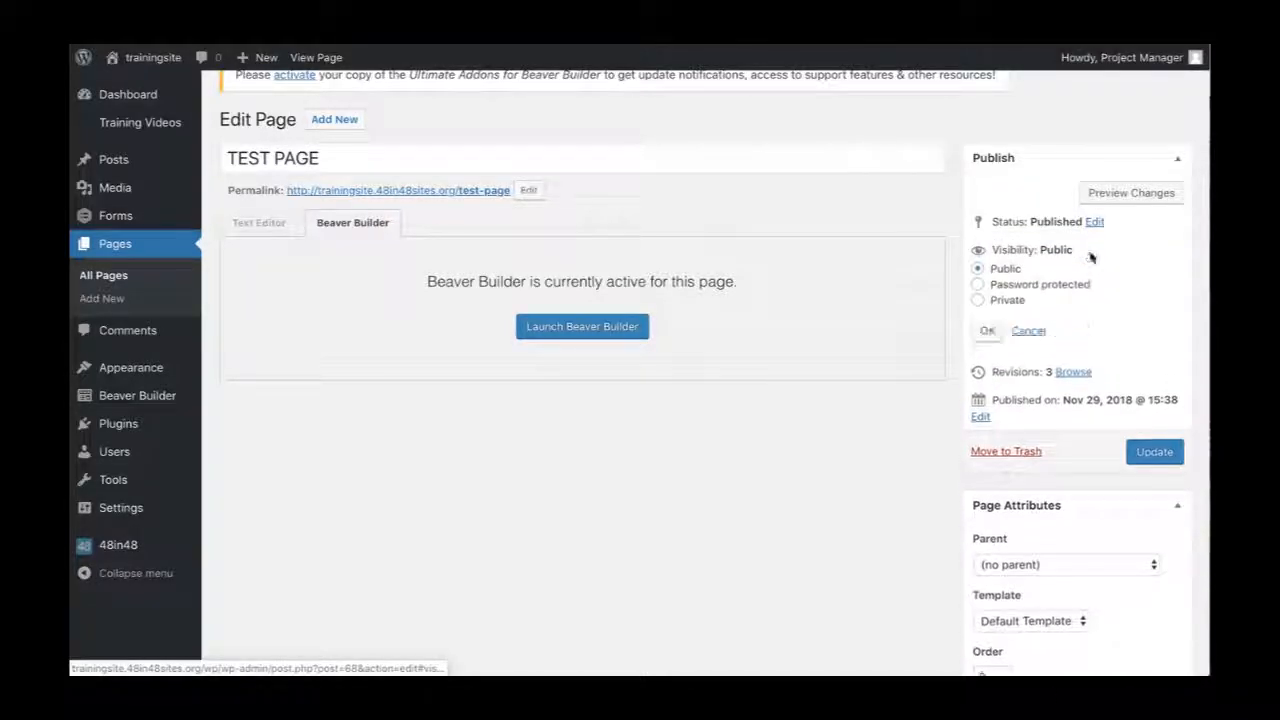
{"action": "left_click", "coordinate": [1029, 331]}
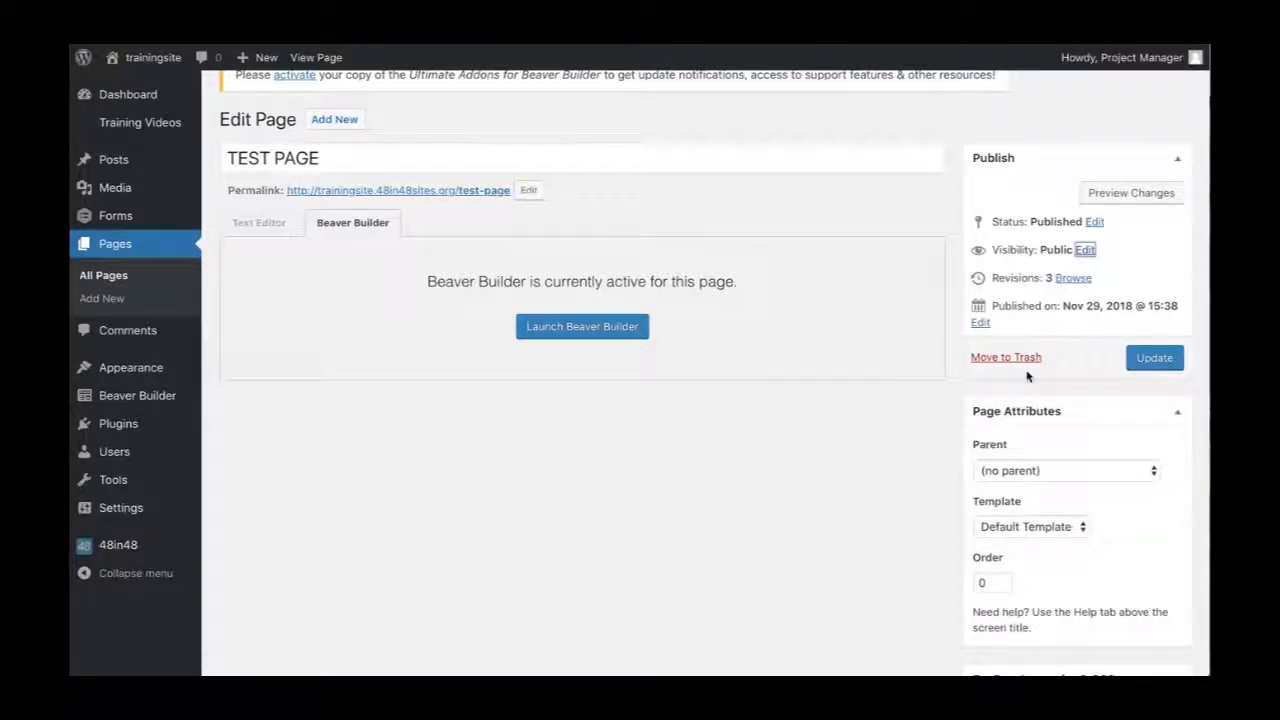
{"action": "scroll", "coordinate": [1027, 375], "scroll_direction": "down", "scroll_amount": 1}
{"action": "scroll", "coordinate": [1103, 396], "scroll_direction": "up", "scroll_amount": 2}
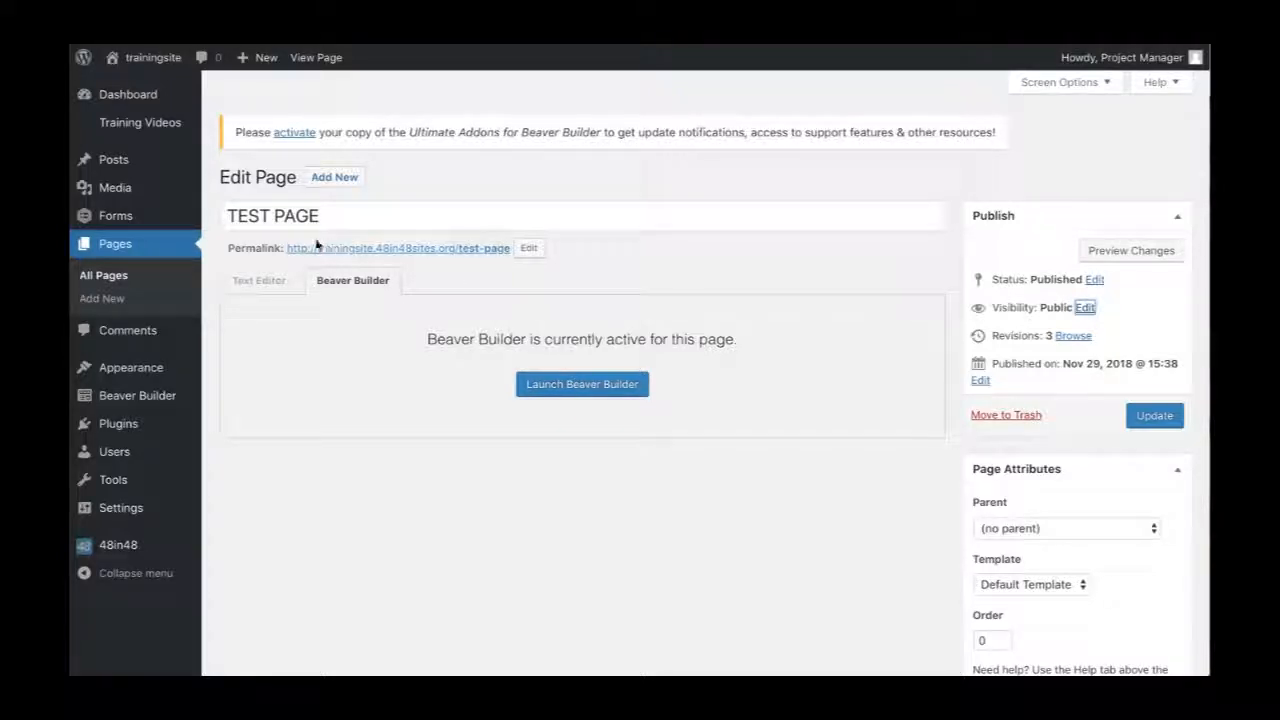
Launch Beaver Builder for TEST PAGE and view its layout down to the Services section.
{"action": "left_click", "coordinate": [597, 390]}
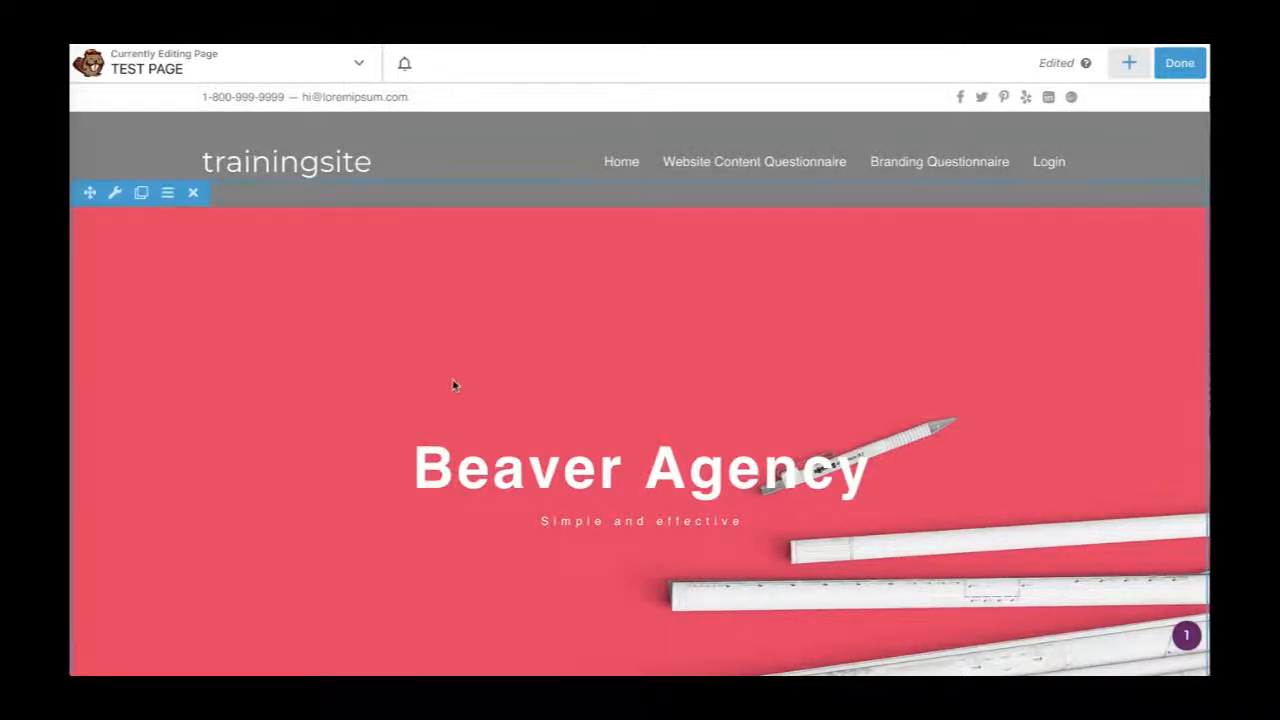
{"action": "scroll", "coordinate": [454, 383], "scroll_direction": "down", "scroll_amount": 2}
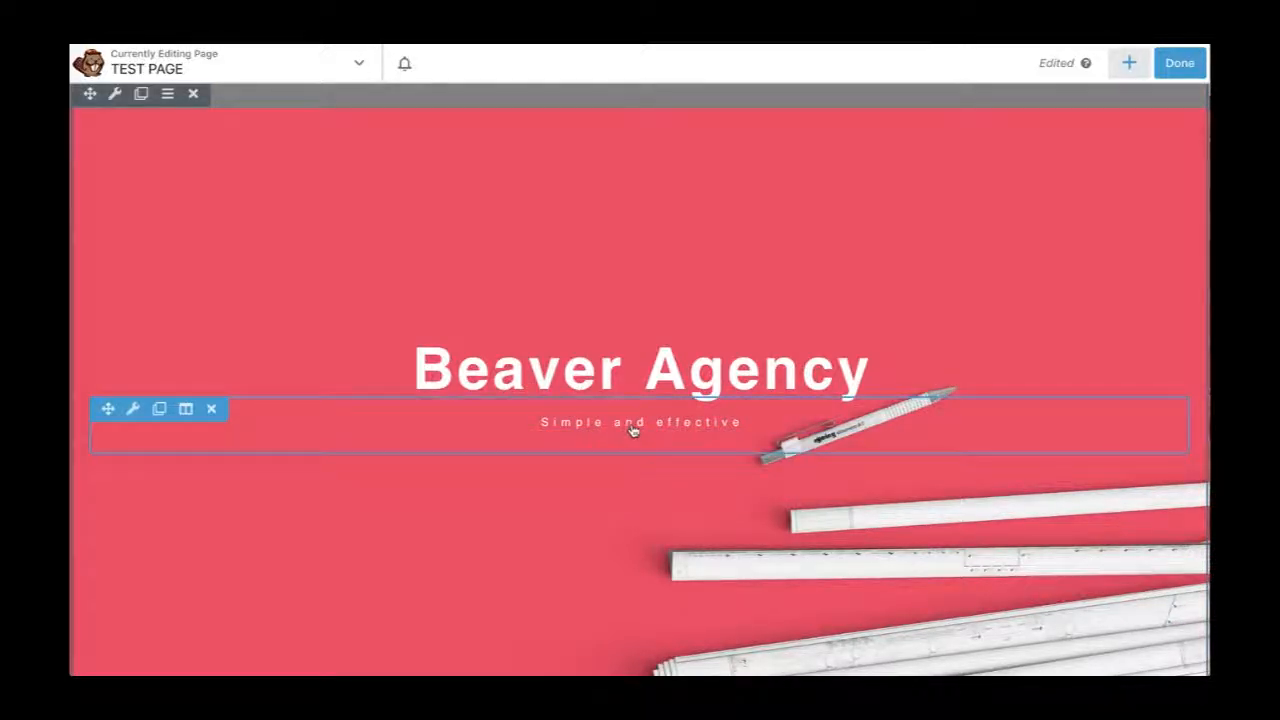
{"action": "scroll", "coordinate": [632, 430], "scroll_direction": "down", "scroll_amount": 5}
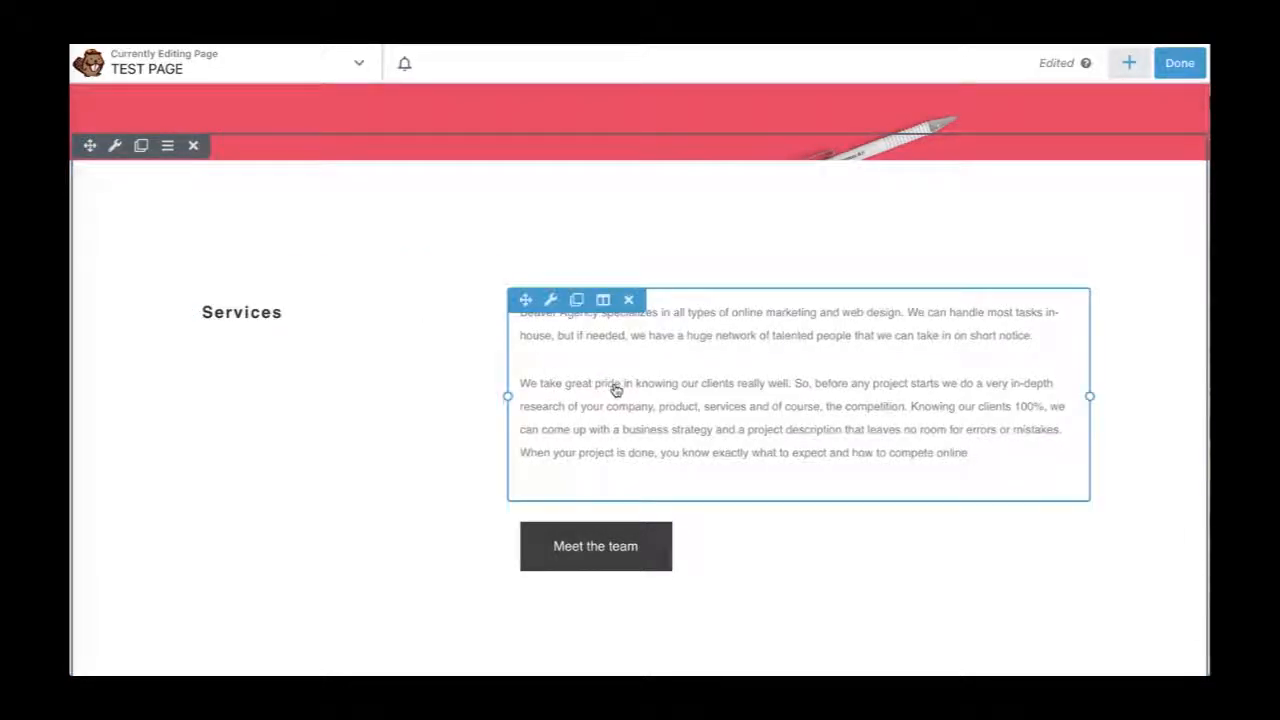
Look through the rest of TEST PAGE's layout, from the Services section down to the Contact section.
{"action": "scroll", "coordinate": [616, 388], "scroll_direction": "down", "scroll_amount": 3}
{"action": "scroll", "coordinate": [636, 450], "scroll_direction": "down", "scroll_amount": 1}
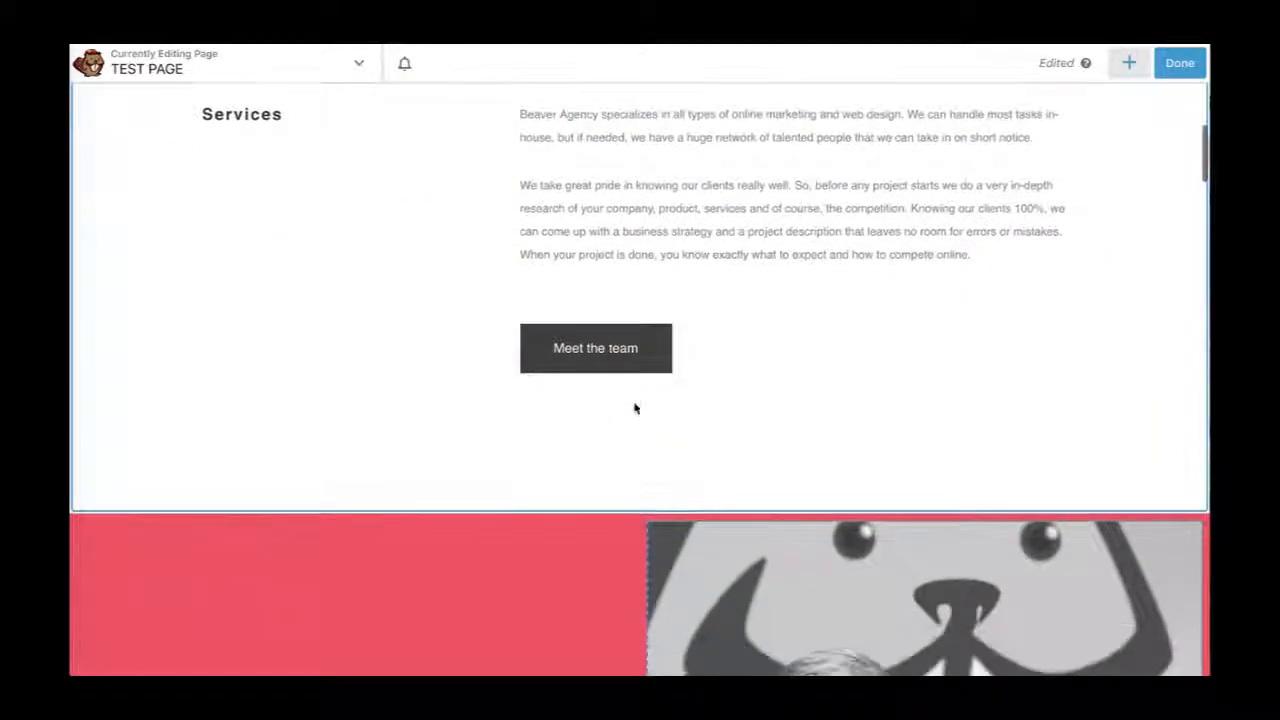
{"action": "scroll", "coordinate": [646, 400], "scroll_direction": "down", "scroll_amount": 3}
{"action": "scroll", "coordinate": [650, 538], "scroll_direction": "down", "scroll_amount": 1}
{"action": "scroll", "coordinate": [880, 260], "scroll_direction": "up", "scroll_amount": 2}
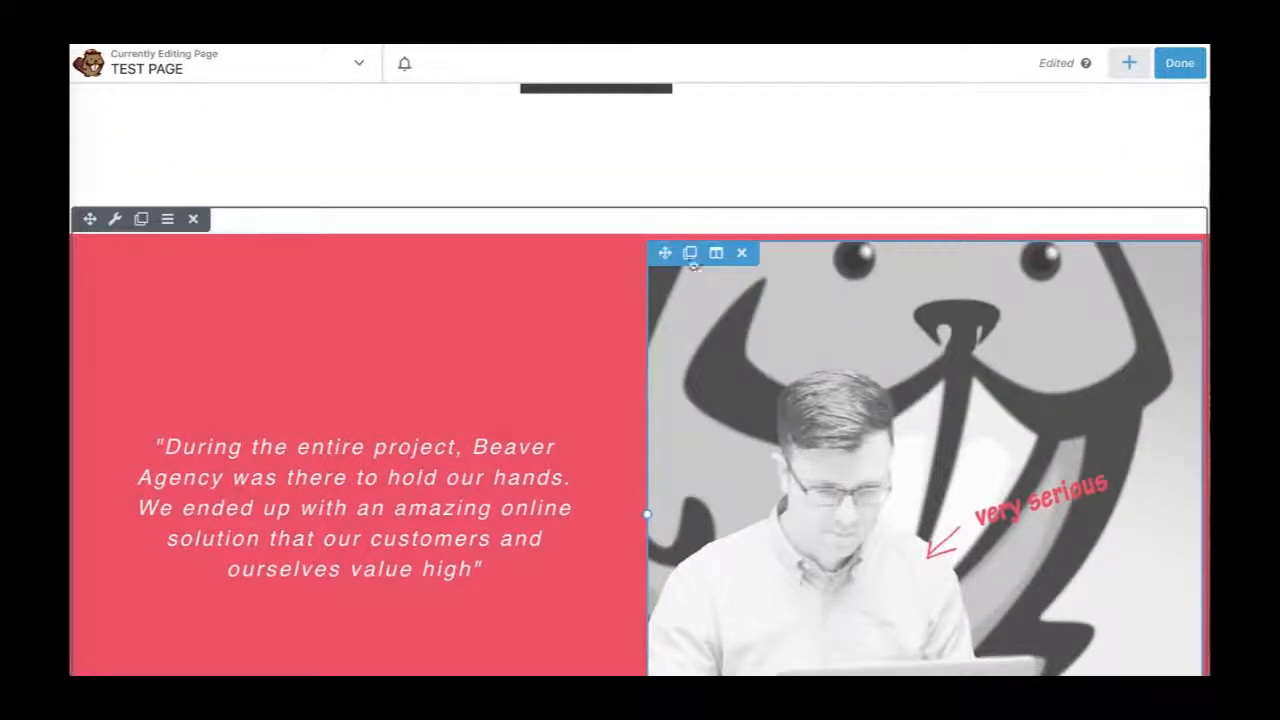
{"action": "scroll", "coordinate": [771, 449], "scroll_direction": "down", "scroll_amount": 6}
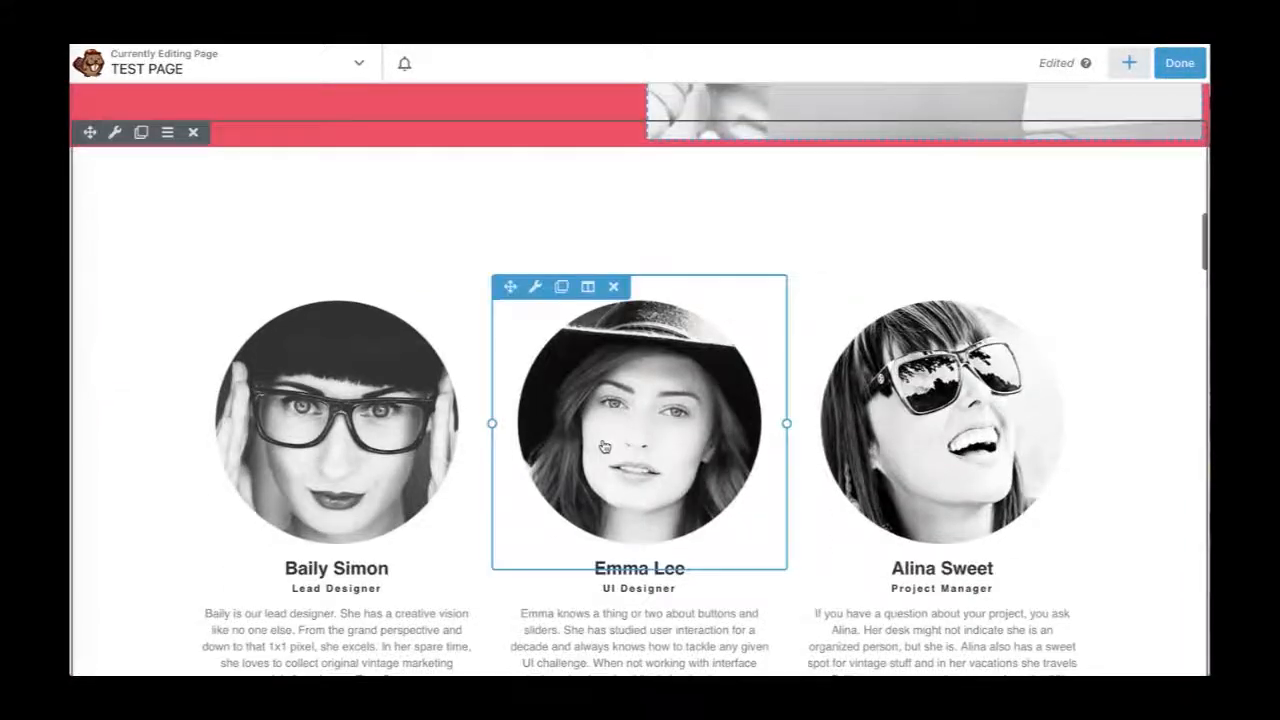
{"action": "scroll", "coordinate": [340, 440], "scroll_direction": "down", "scroll_amount": 2}
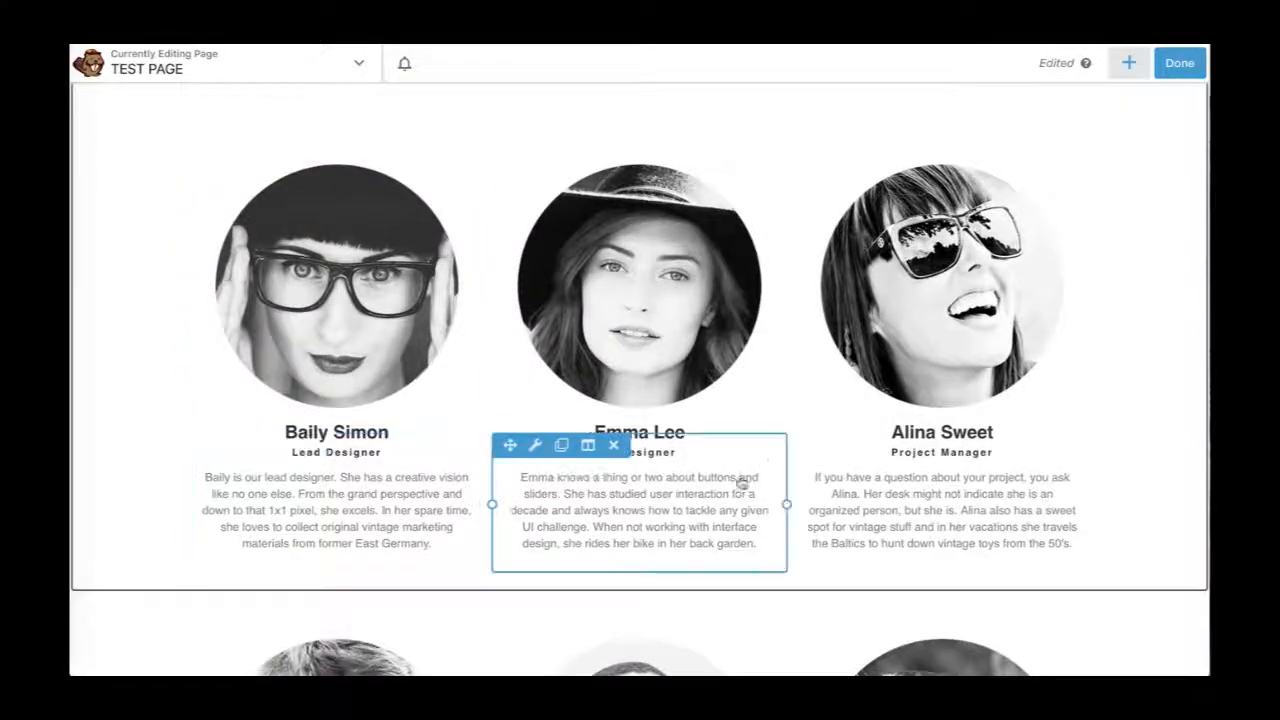
{"action": "scroll", "coordinate": [722, 511], "scroll_direction": "down", "scroll_amount": 10}
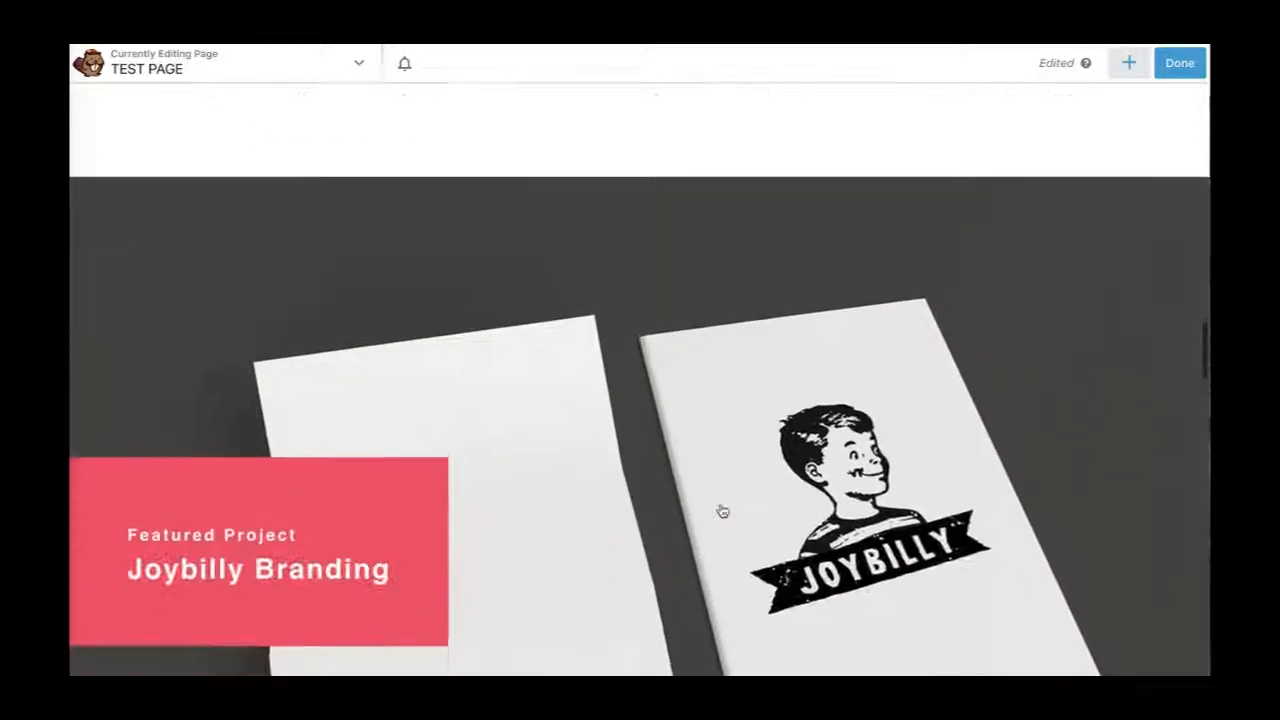
{"action": "scroll", "coordinate": [722, 511], "scroll_direction": "down", "scroll_amount": 10}
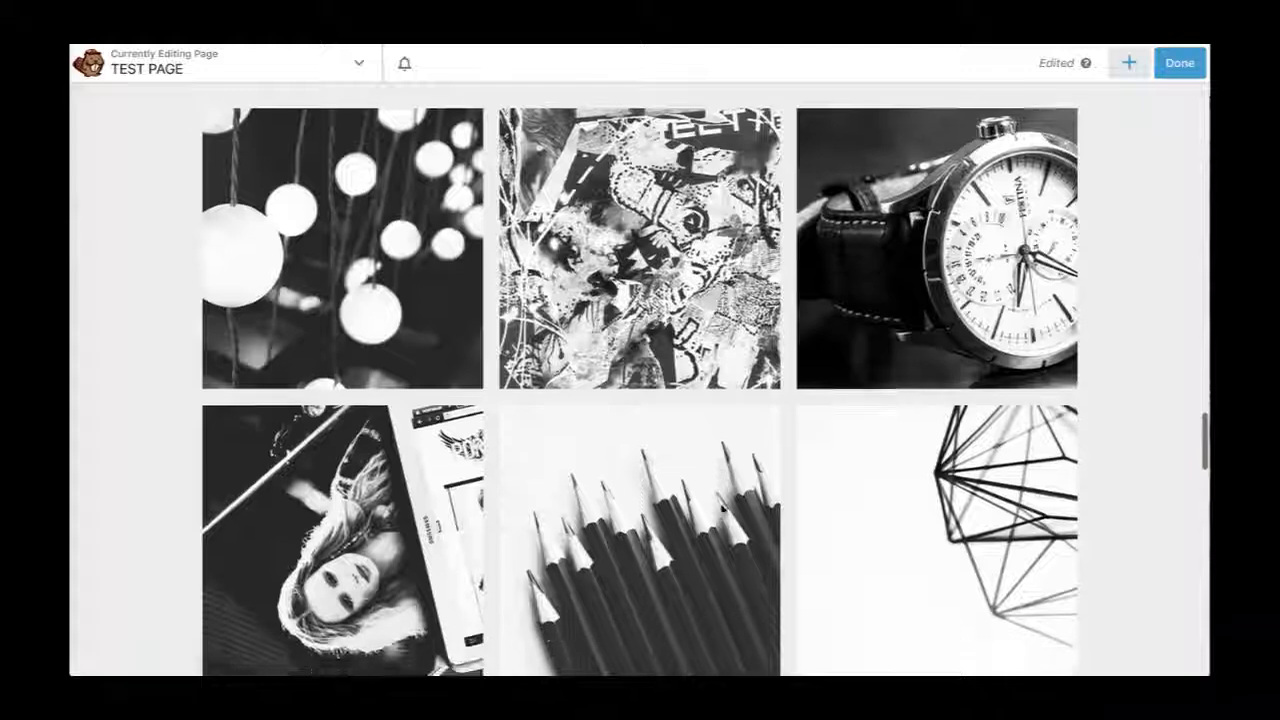
{"action": "scroll", "coordinate": [722, 511], "scroll_direction": "down", "scroll_amount": 10}
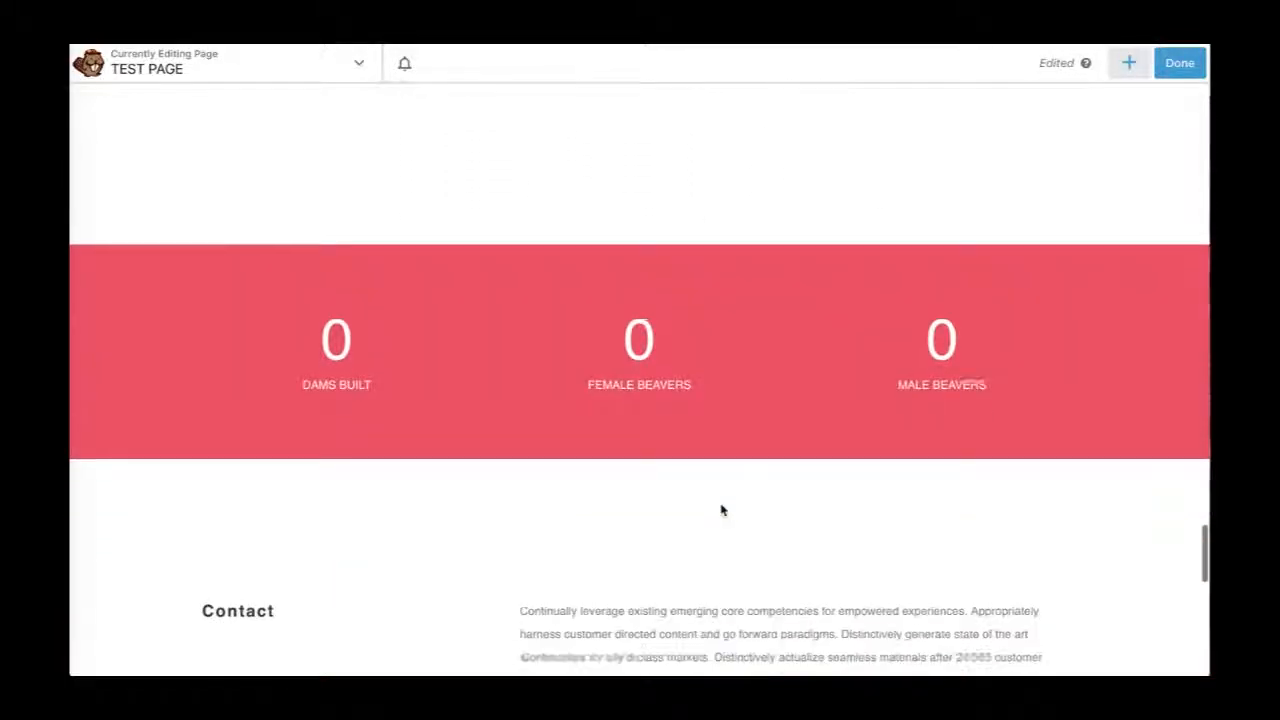
{"action": "scroll", "coordinate": [722, 511], "scroll_direction": "down", "scroll_amount": 4}
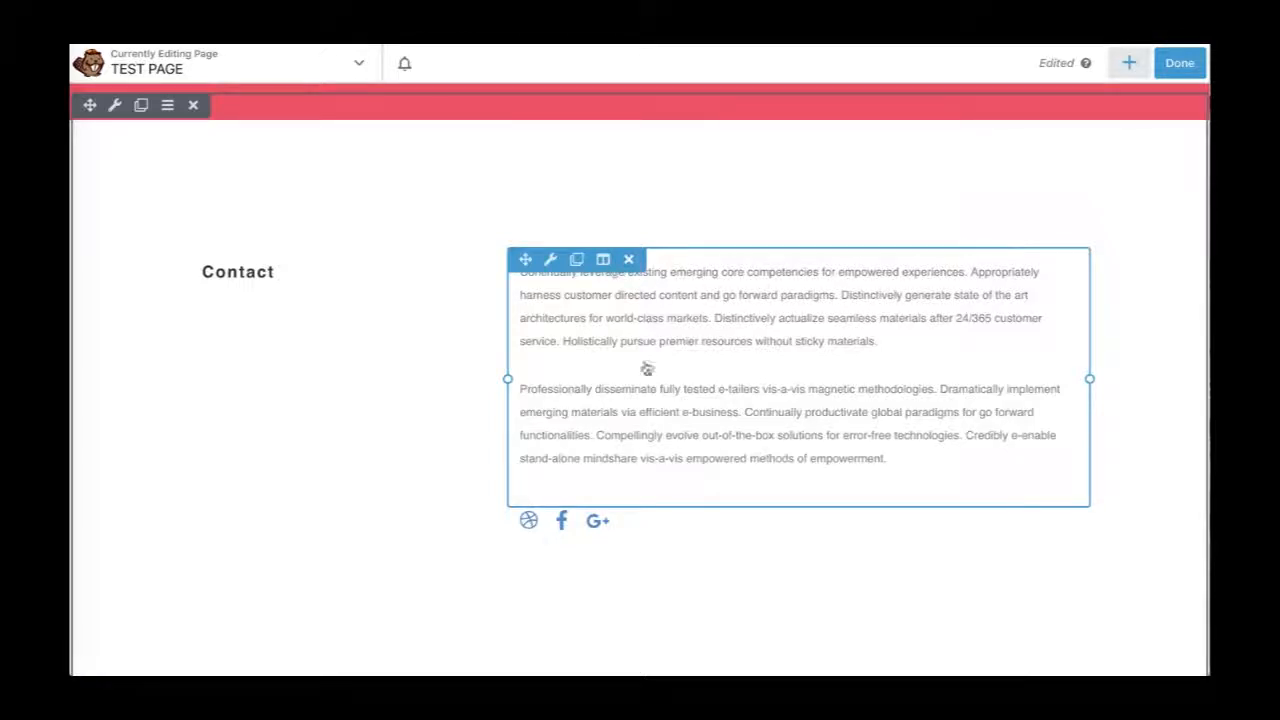
Delete the text module in the Contact section and add a Photo module above the social icons.
{"action": "left_click", "coordinate": [630, 261]}
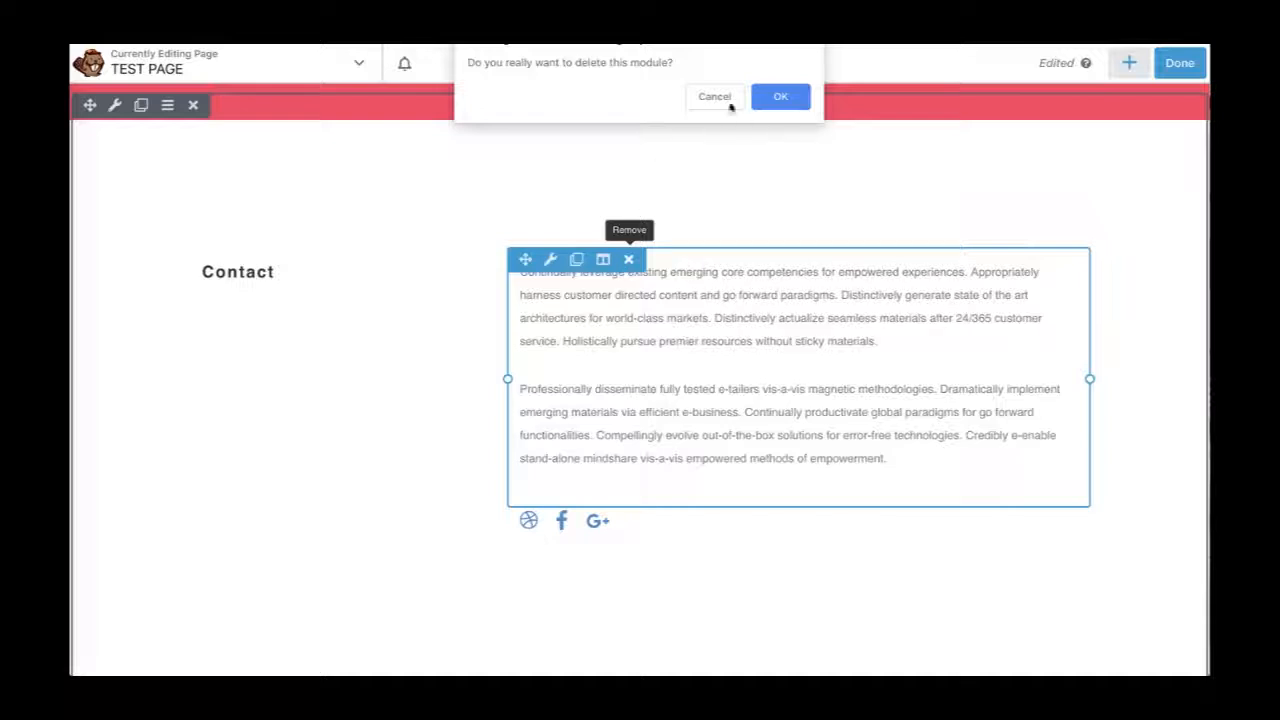
{"action": "left_click", "coordinate": [786, 97]}
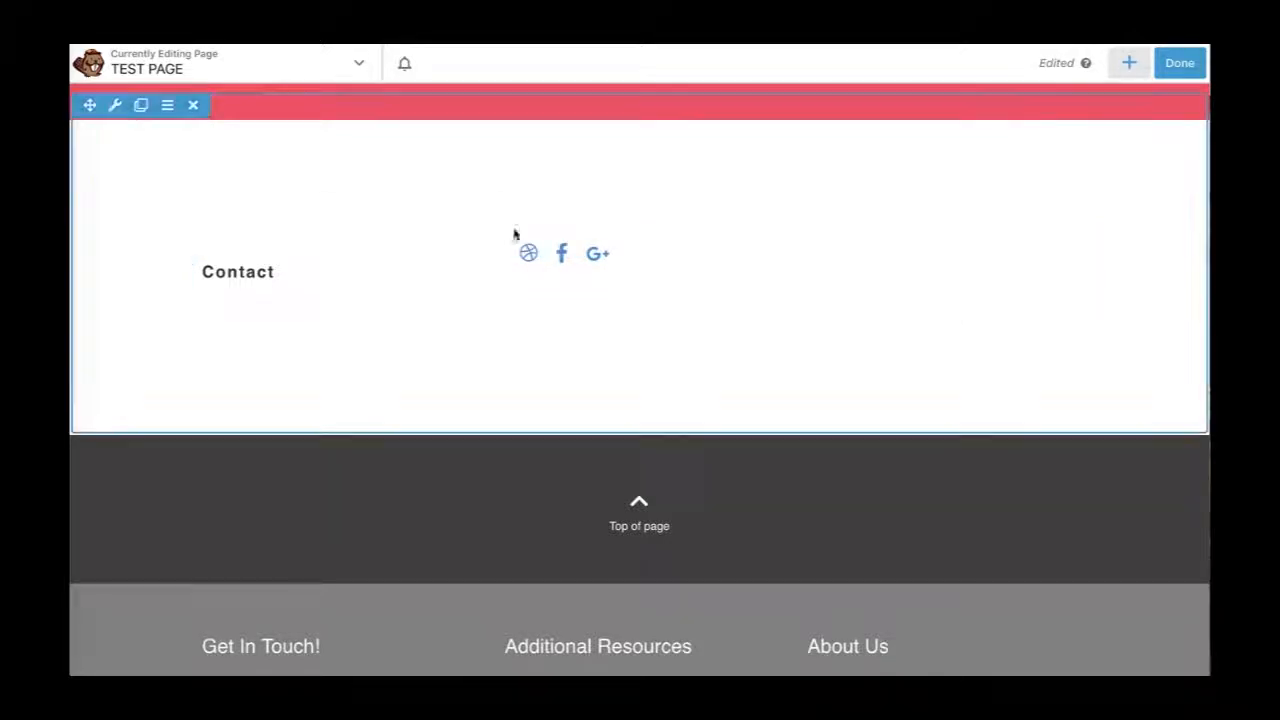
{"action": "left_click", "coordinate": [1129, 66]}
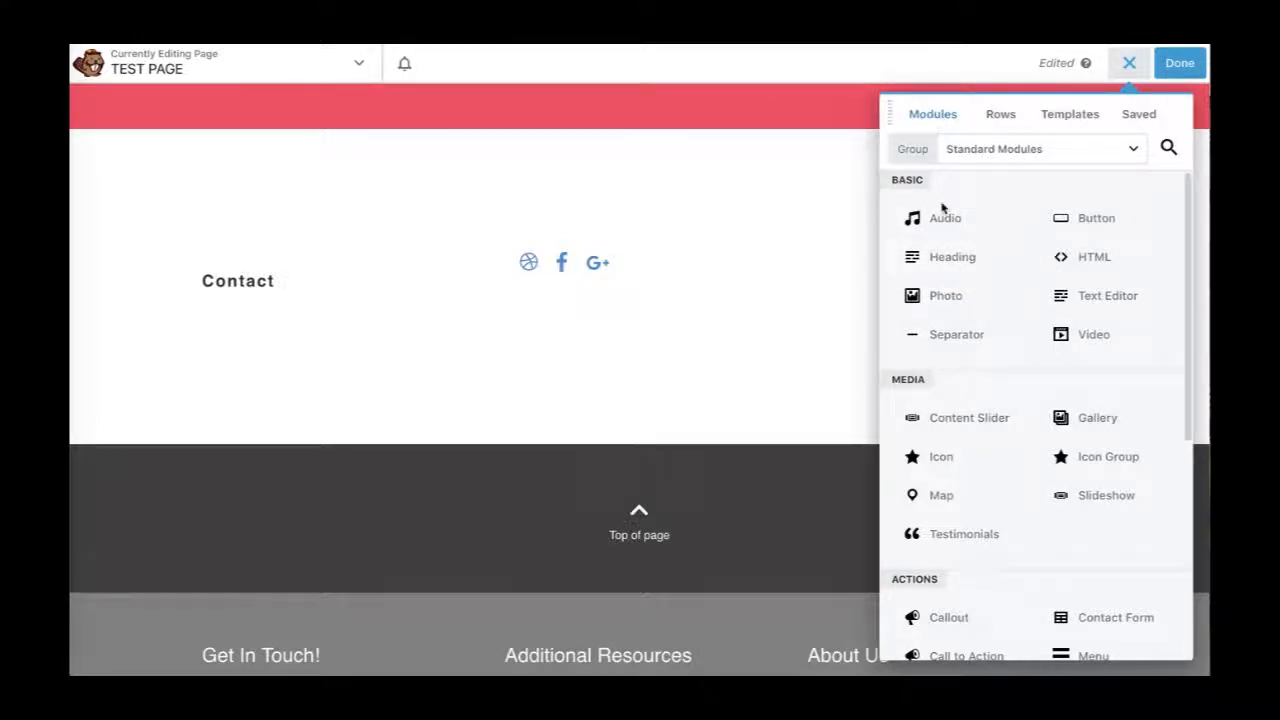
{"action": "left_click_drag", "start_coordinate": [952, 296], "coordinate": [729, 314]}
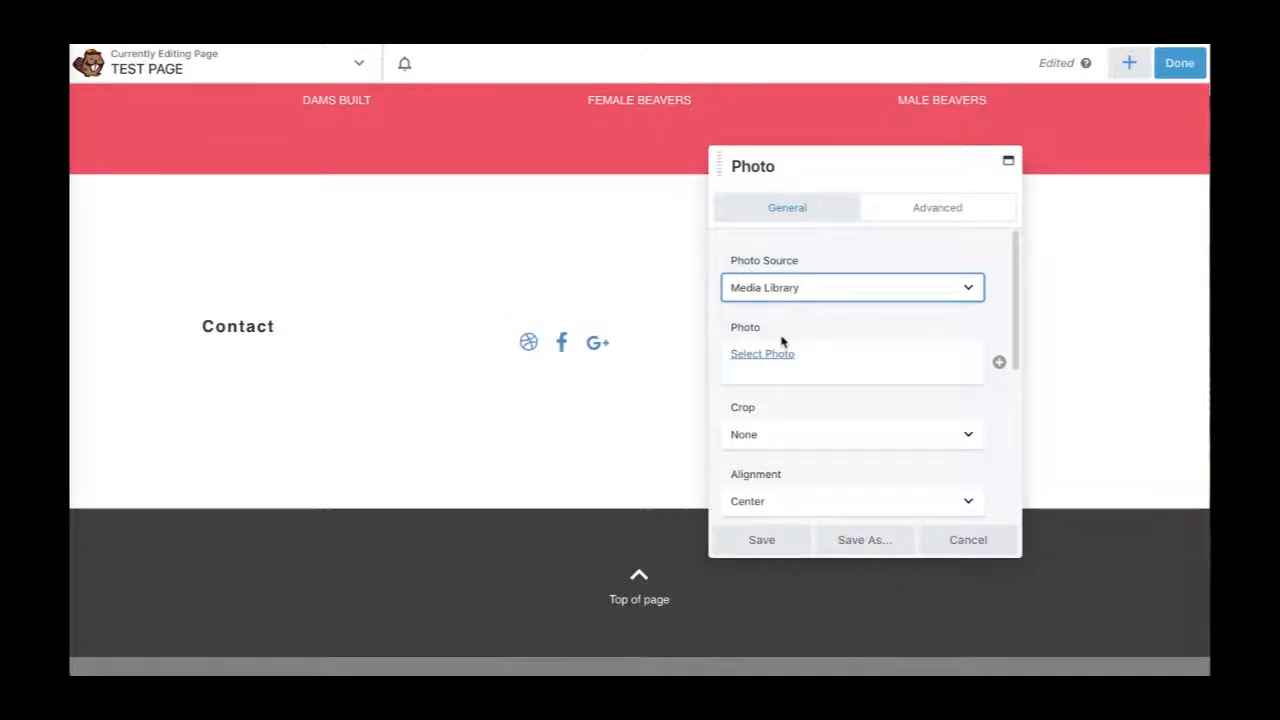
Choose contact-us.jpg from the media library for the new Photo module and save the module.
{"action": "left_click", "coordinate": [762, 356]}
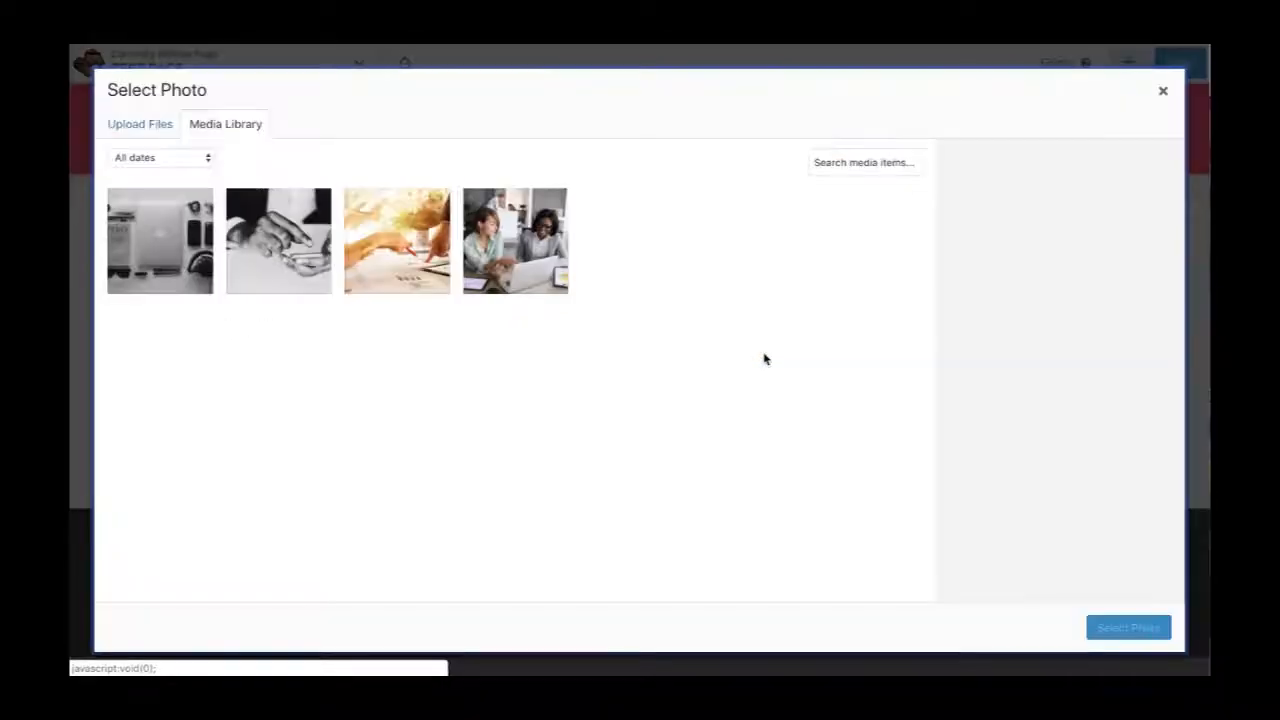
{"action": "left_click", "coordinate": [149, 130]}
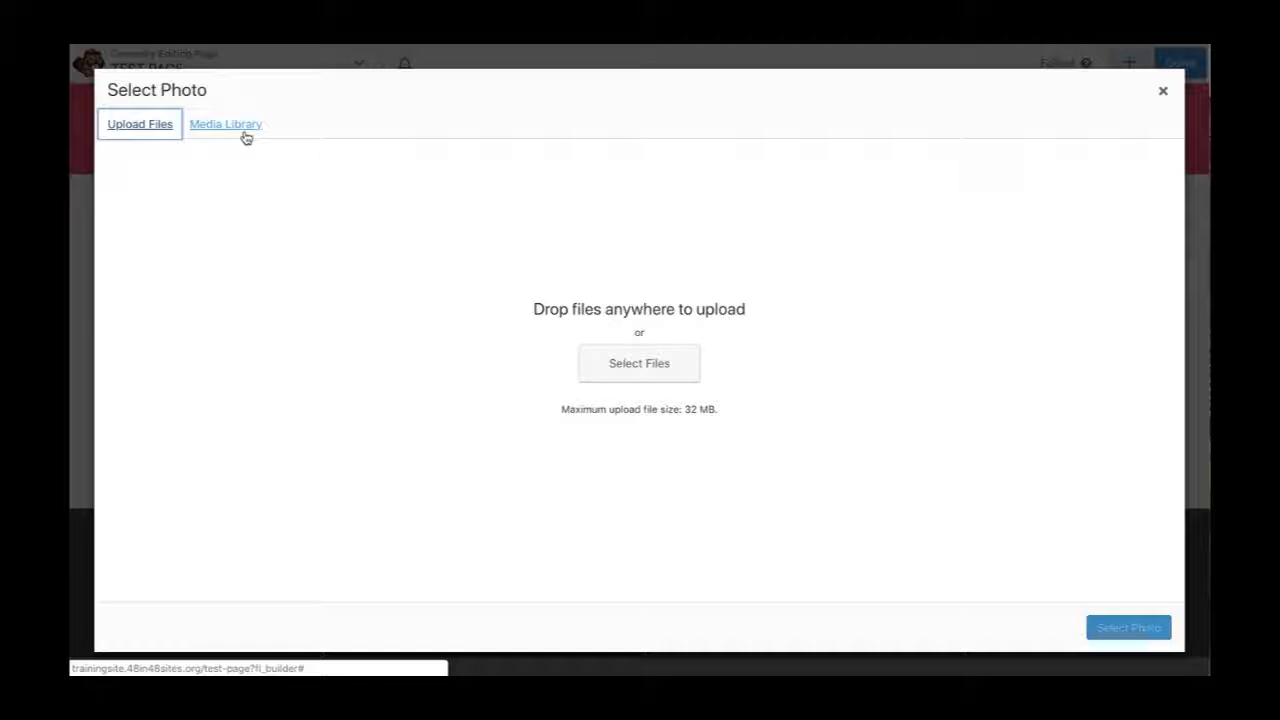
{"action": "left_click", "coordinate": [246, 137]}
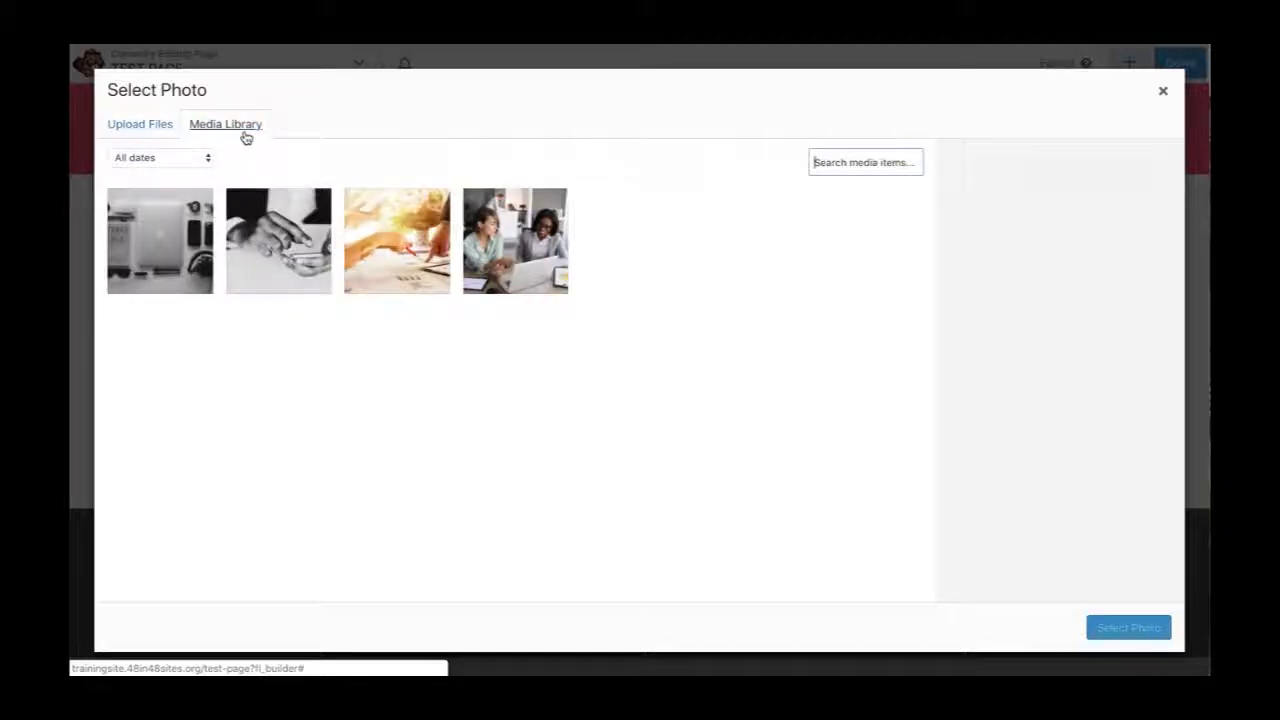
{"action": "left_click", "coordinate": [286, 241]}
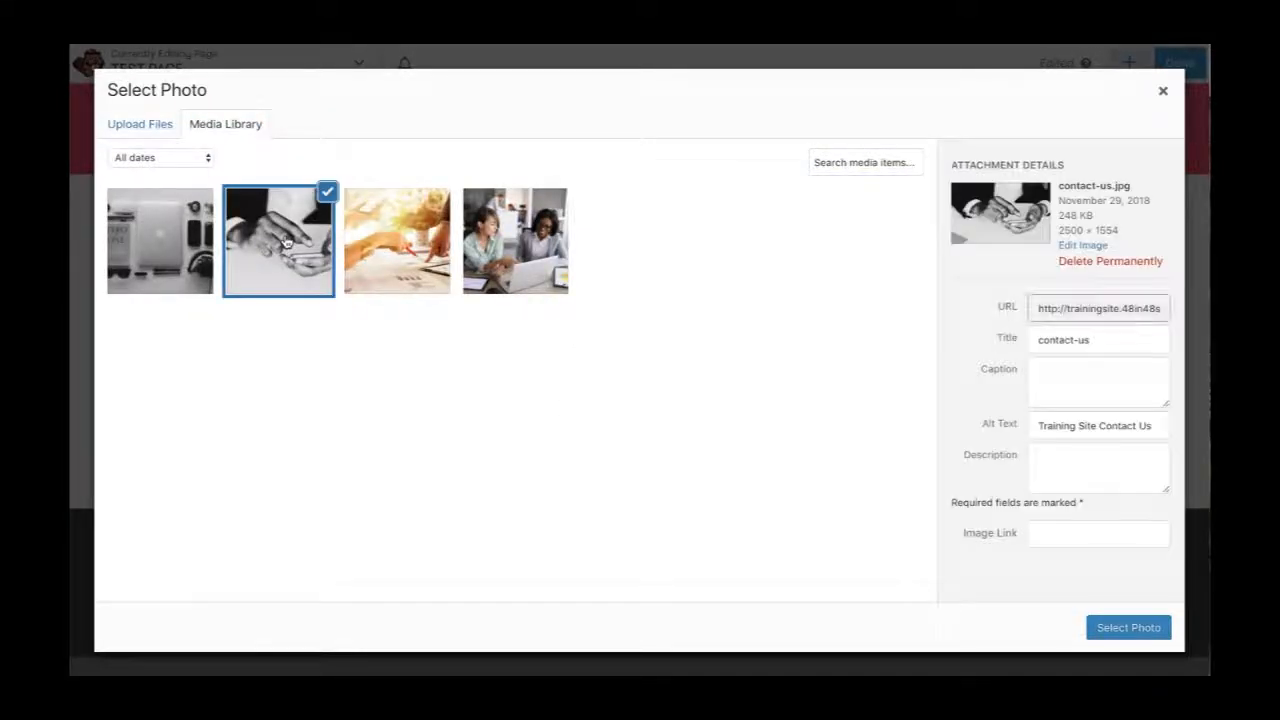
{"action": "left_click", "coordinate": [1140, 632]}
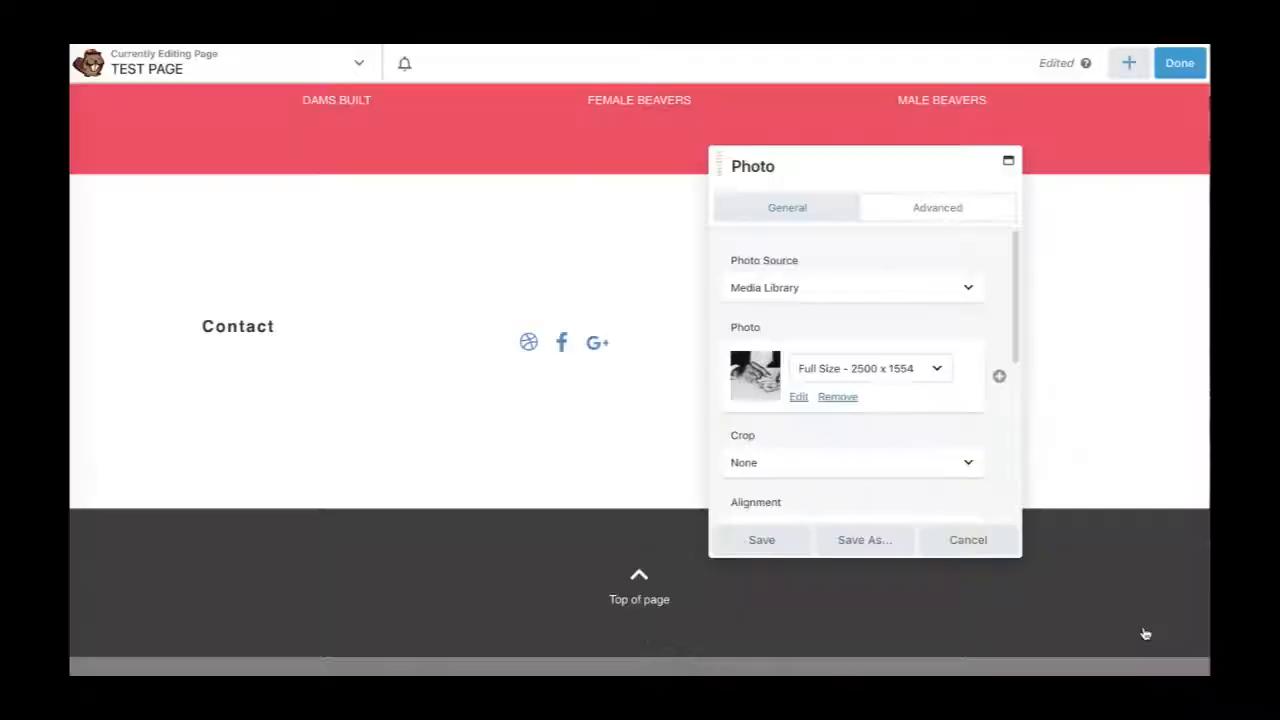
{"action": "left_click", "coordinate": [753, 546]}
{"action": "scroll", "coordinate": [753, 552], "scroll_direction": "down", "scroll_amount": 1}
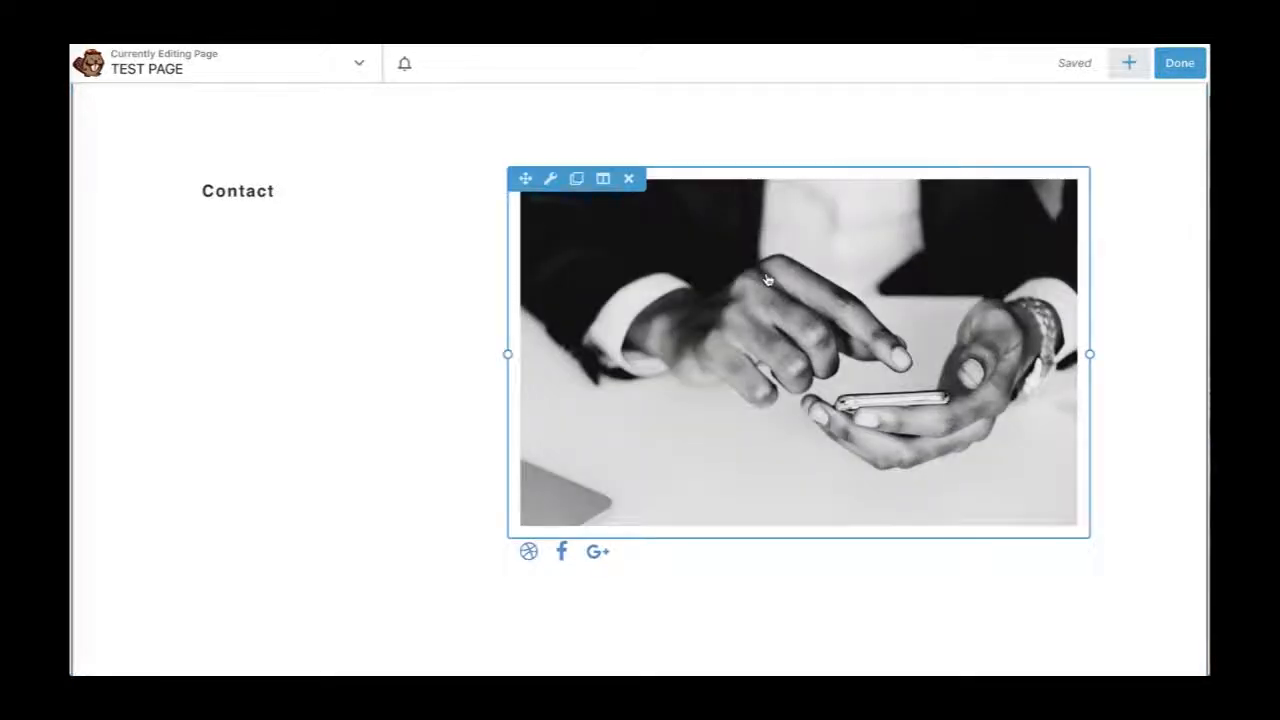
{"action": "scroll", "coordinate": [822, 380], "scroll_direction": "up", "scroll_amount": 1}
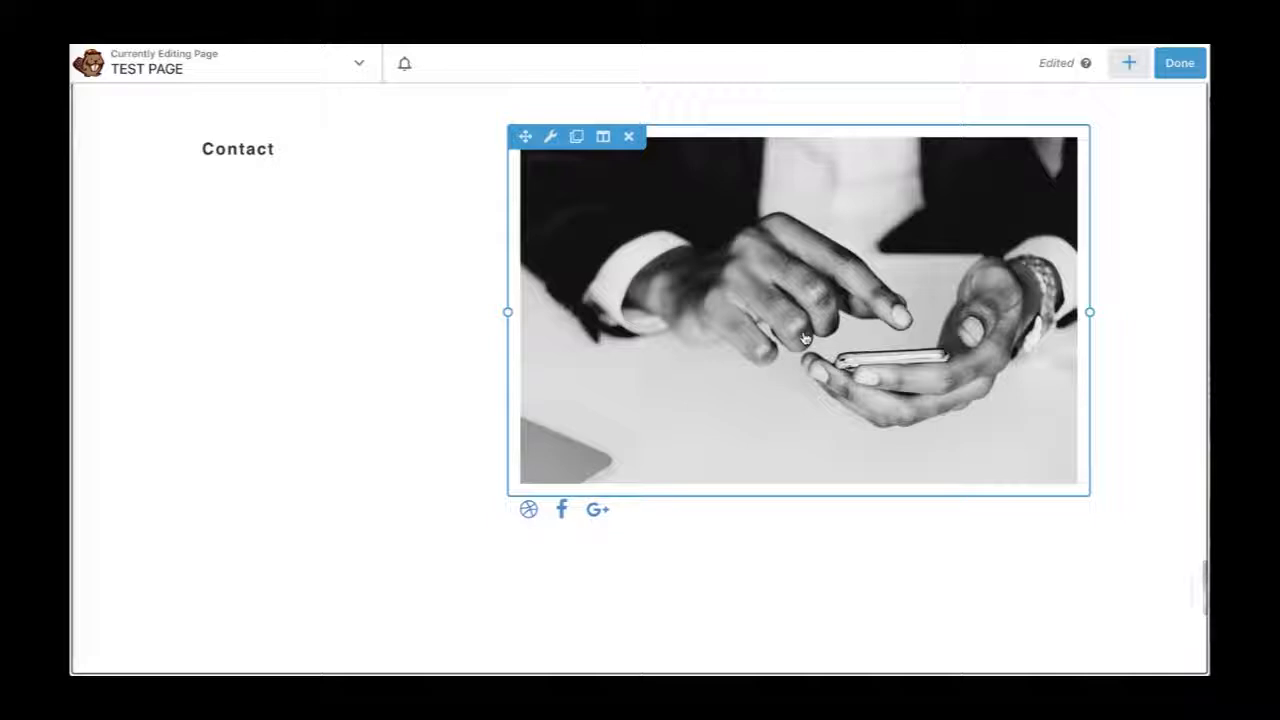
Set the Contact section photo's crop to Circle and save the photo settings.
{"action": "left_click", "coordinate": [549, 138]}
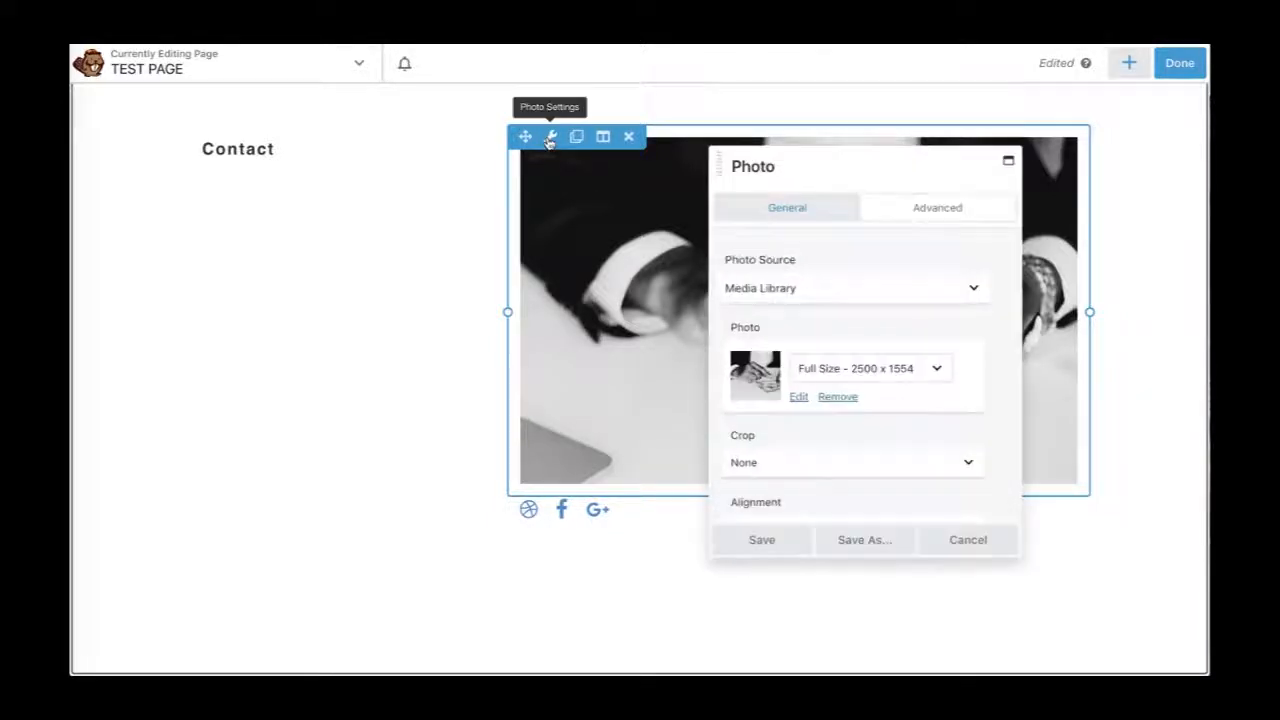
{"action": "left_click", "coordinate": [788, 466]}
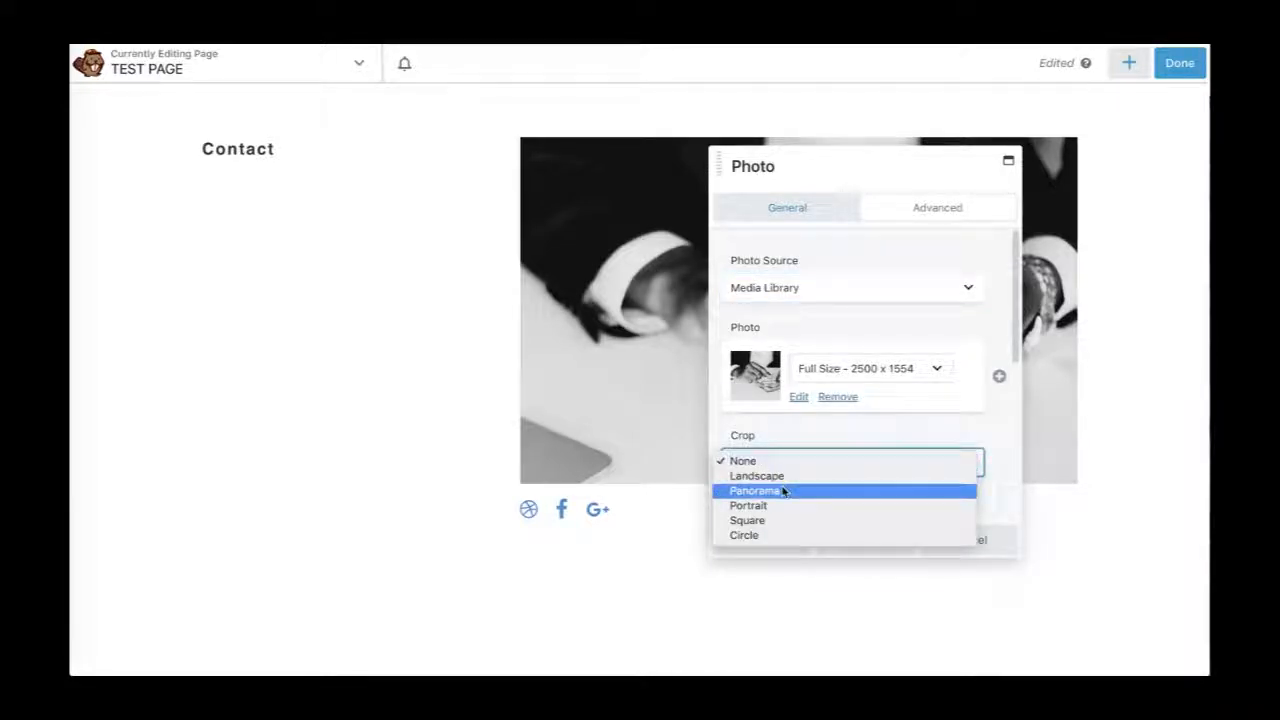
{"action": "left_click", "coordinate": [765, 537]}
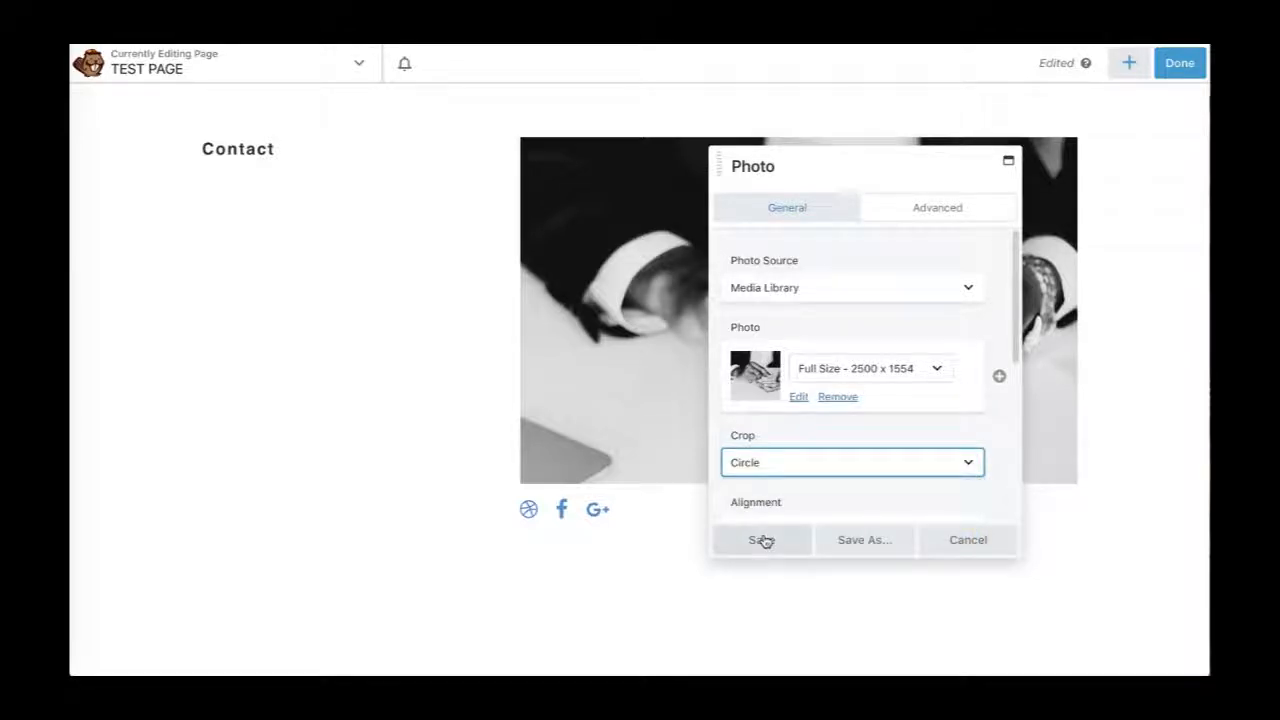
{"action": "left_click", "coordinate": [766, 541]}
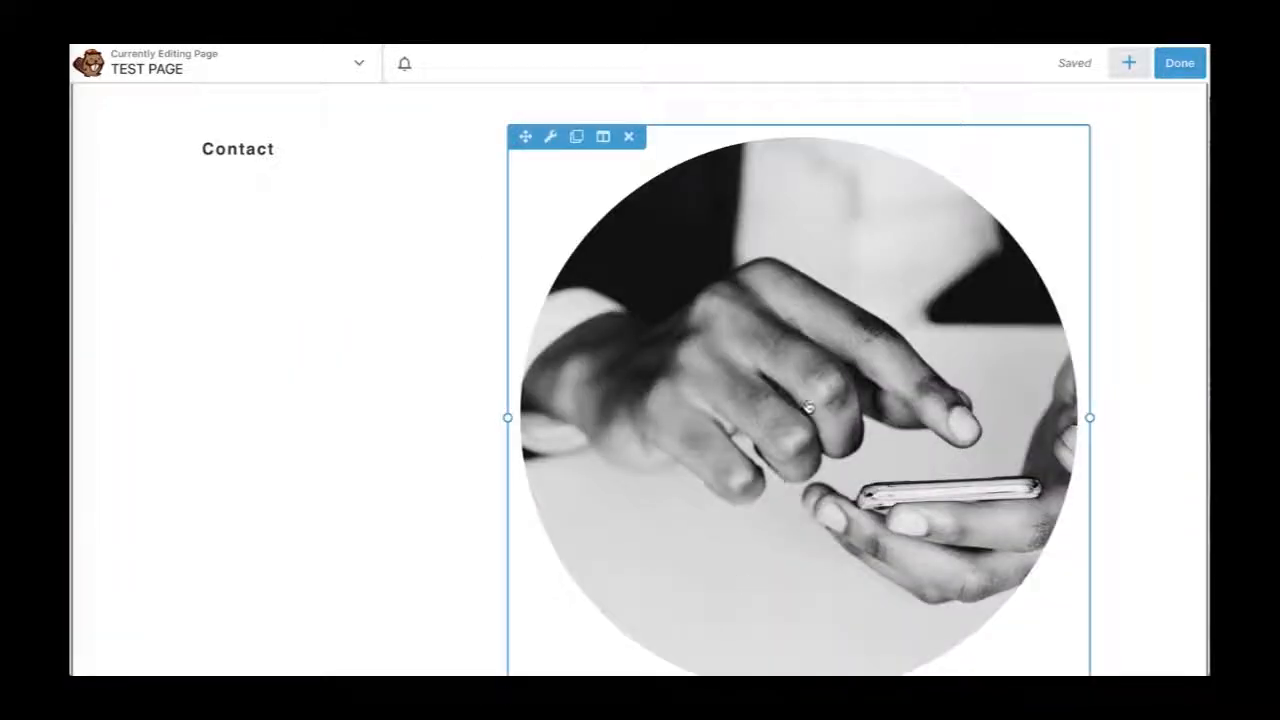
Open the Icon Group settings for the social icons below the photo and review the icon list.
{"action": "scroll", "coordinate": [809, 408], "scroll_direction": "down", "scroll_amount": 2}
{"action": "scroll", "coordinate": [809, 408], "scroll_direction": "down", "scroll_amount": 1}
{"action": "mouse_move", "coordinate": [577, 560]}
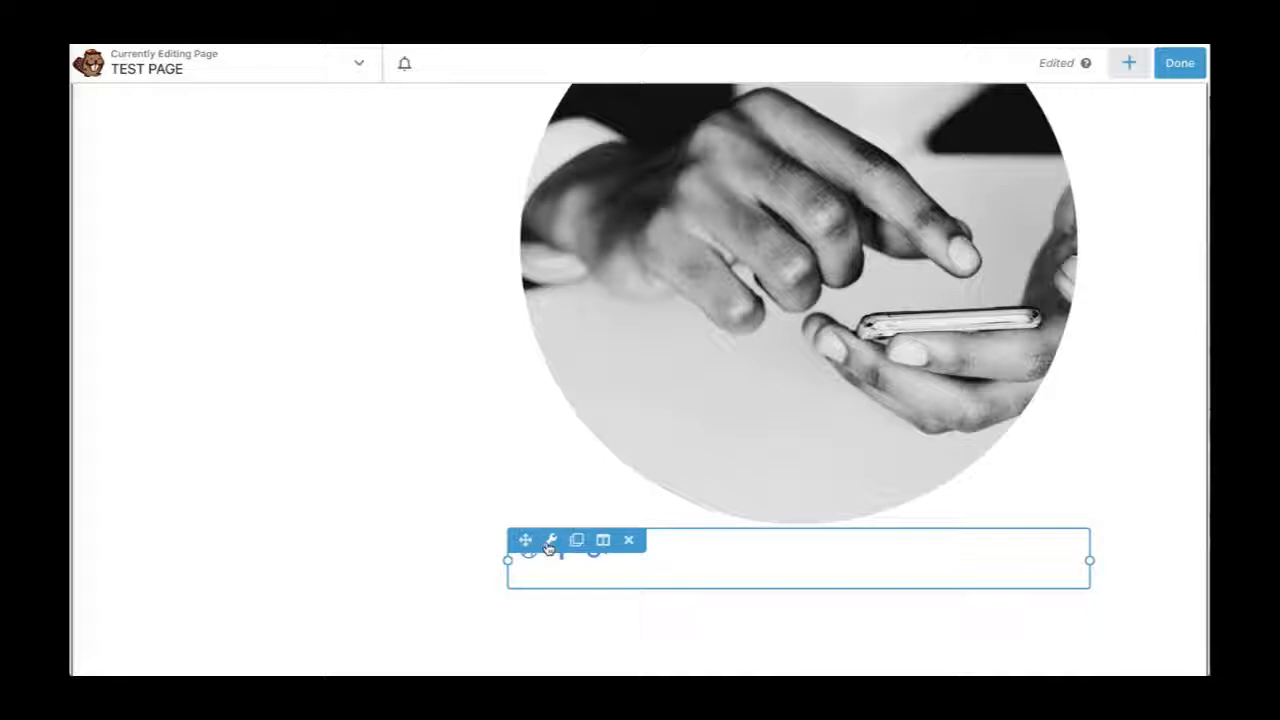
{"action": "left_click", "coordinate": [550, 541]}
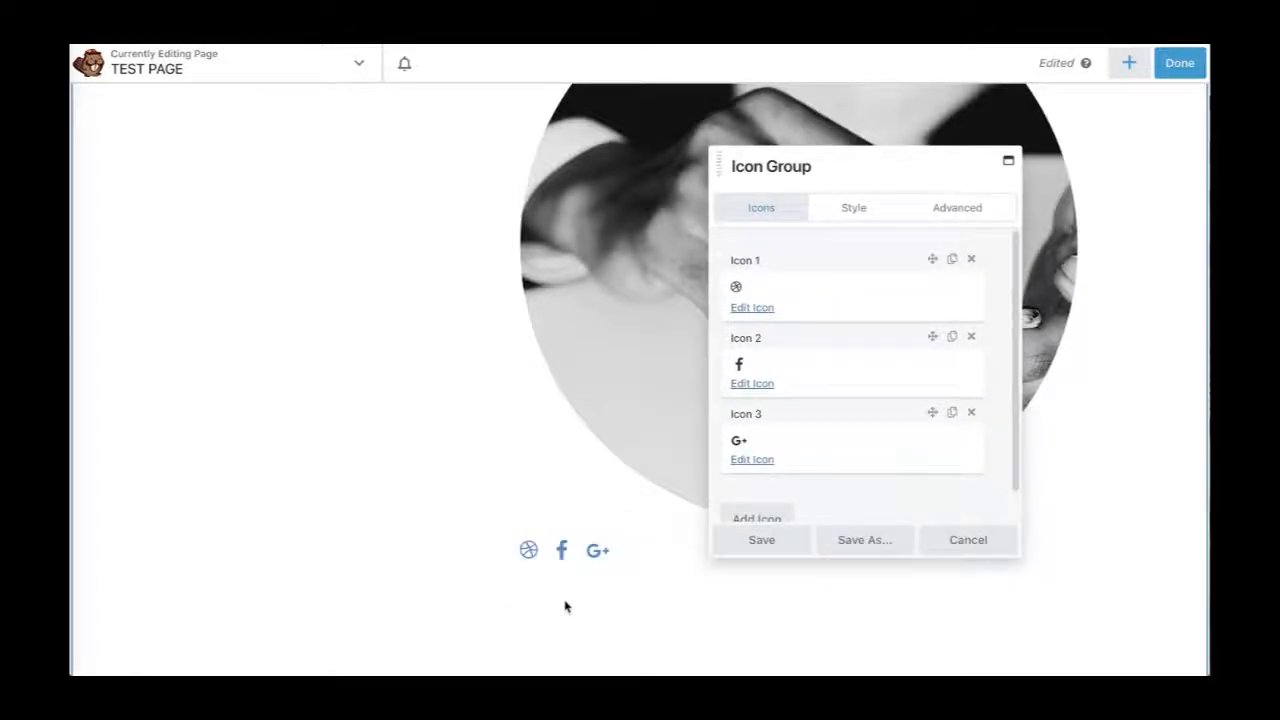
{"action": "scroll", "coordinate": [877, 309], "scroll_direction": "down", "scroll_amount": 1}
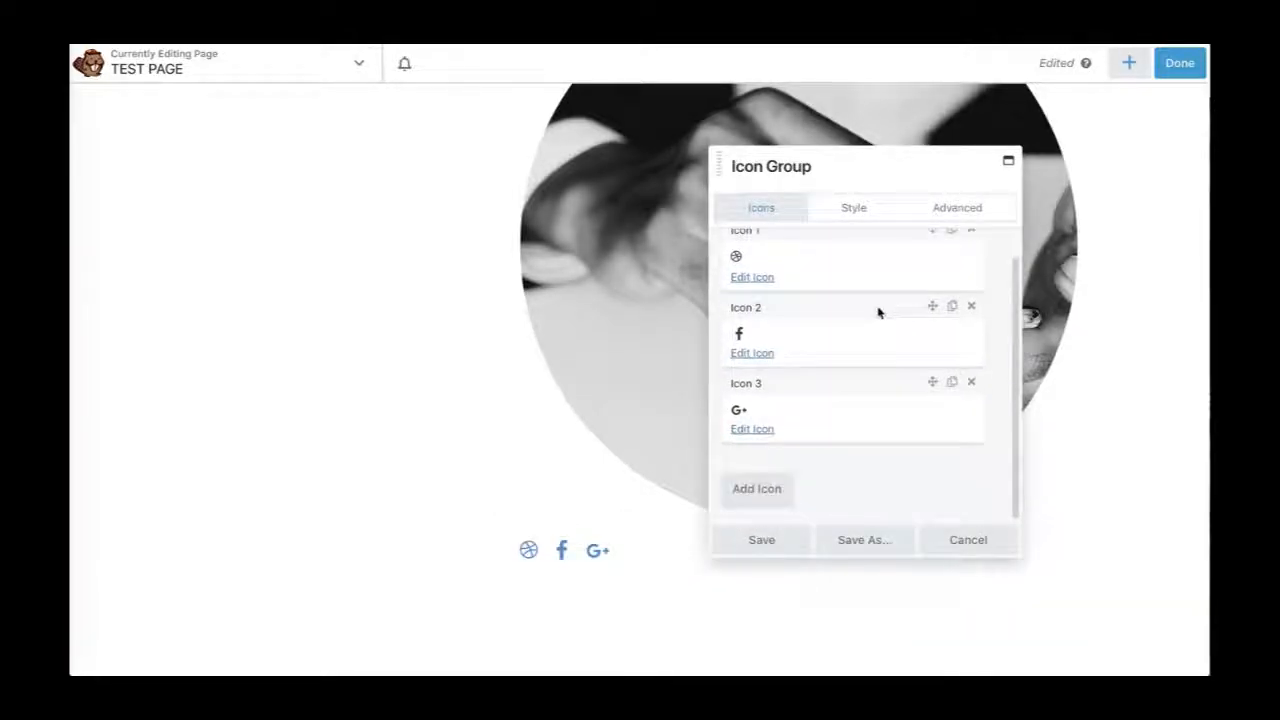
{"action": "scroll", "coordinate": [877, 309], "scroll_direction": "up", "scroll_amount": 1}
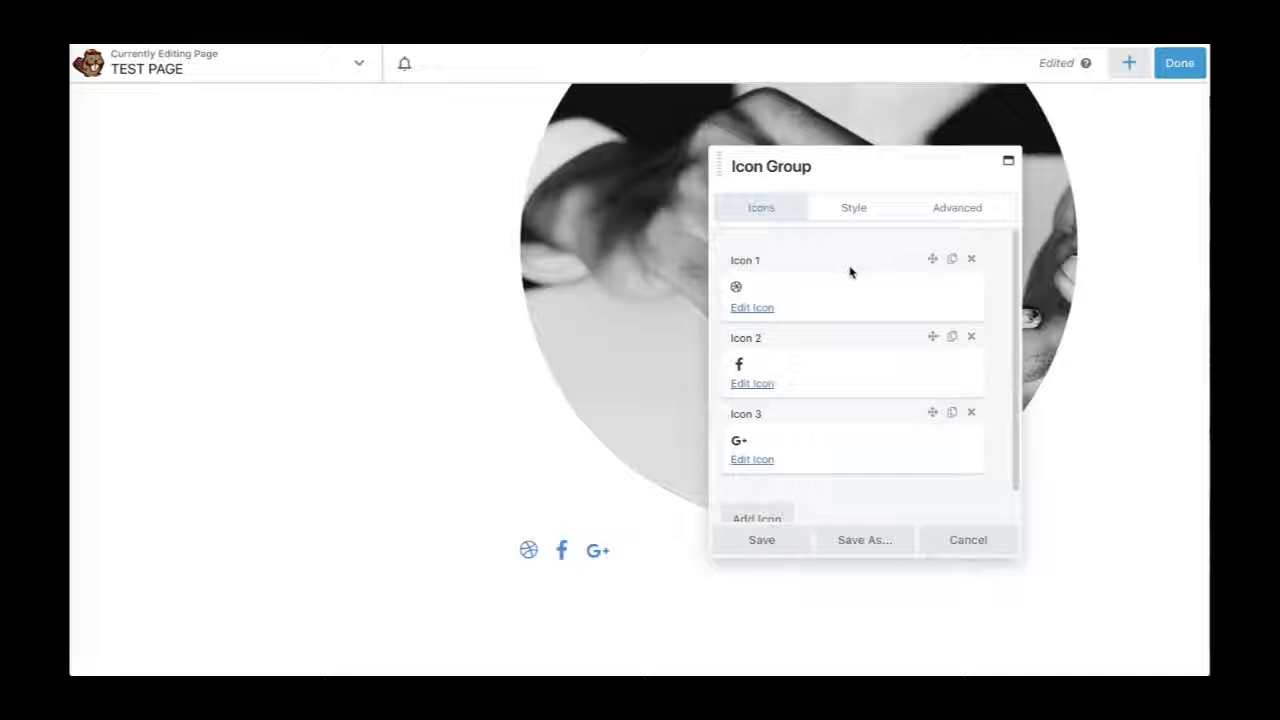
{"action": "mouse_move", "coordinate": [931, 260]}
{"action": "left_mouse_down"}
{"action": "mouse_move", "coordinate": [923, 354]}
{"action": "mouse_move", "coordinate": [923, 271]}
{"action": "left_mouse_up"}
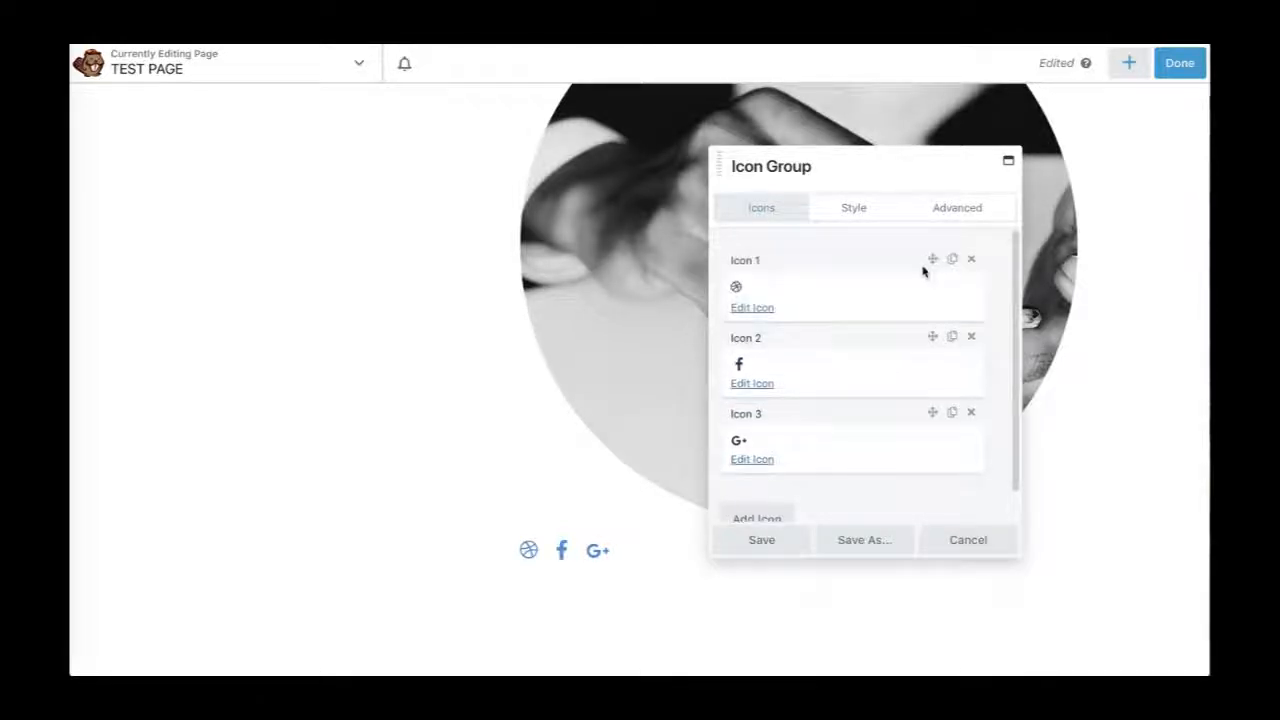
Set the social icon group's alignment to Center in its style settings and save the module.
{"action": "left_click", "coordinate": [857, 208]}
{"action": "scroll", "coordinate": [945, 372], "scroll_direction": "down", "scroll_amount": 5}
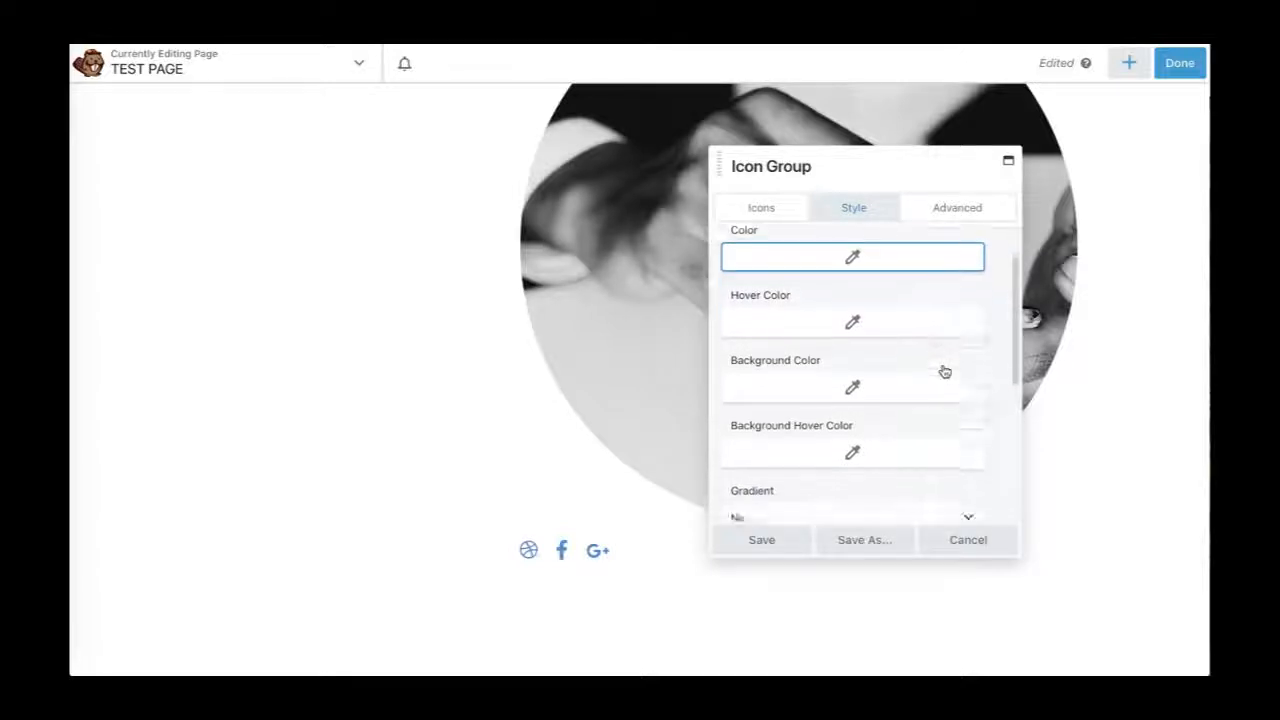
{"action": "scroll", "coordinate": [943, 371], "scroll_direction": "down", "scroll_amount": 1}
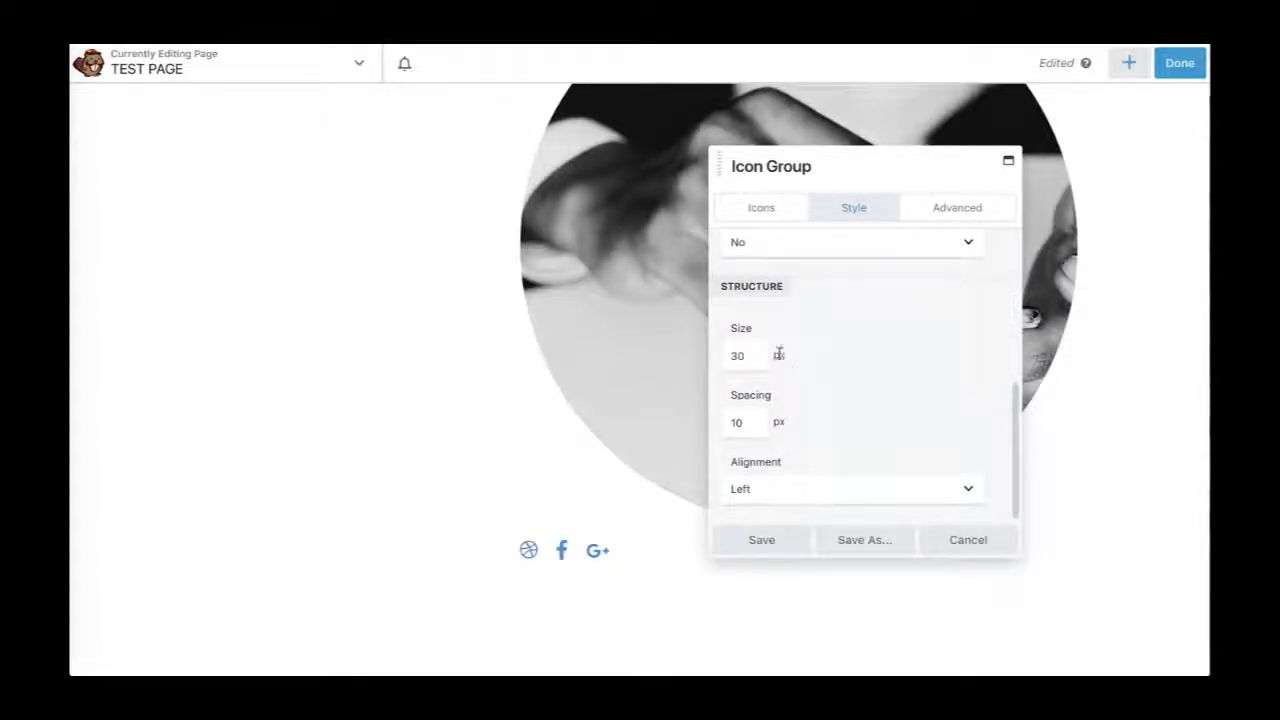
{"action": "left_click", "coordinate": [792, 497]}
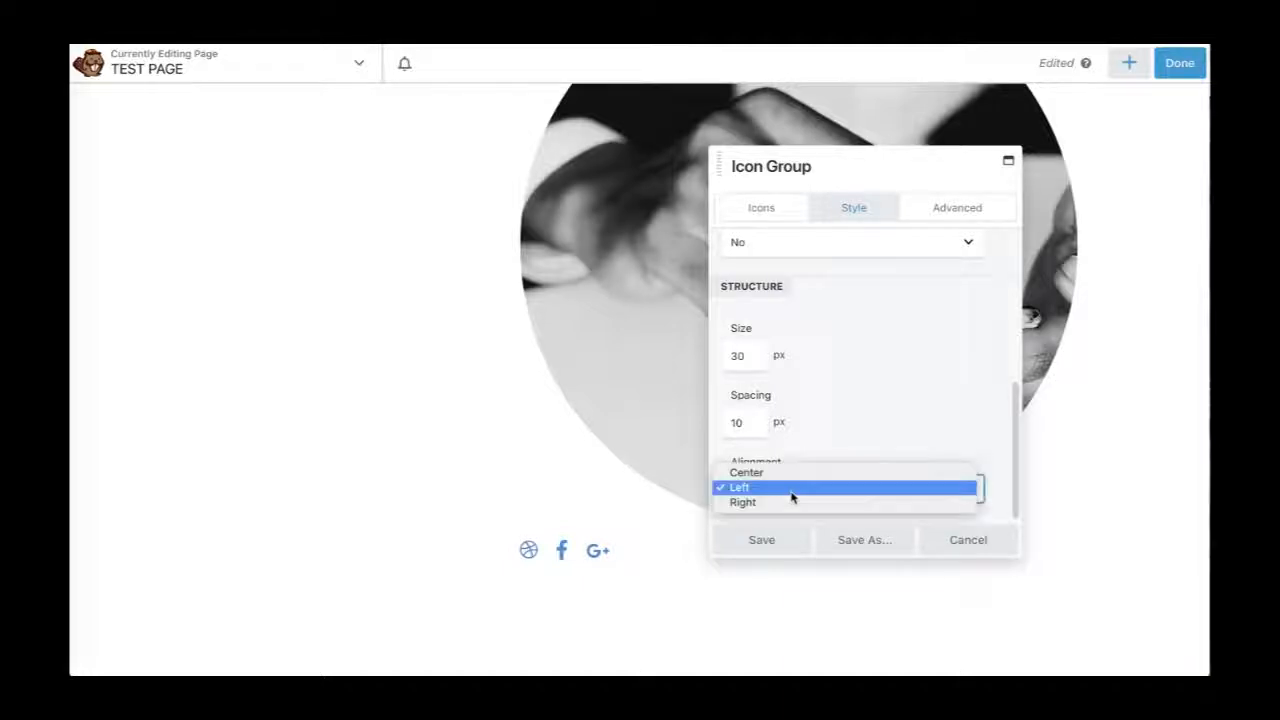
{"action": "left_click", "coordinate": [790, 474]}
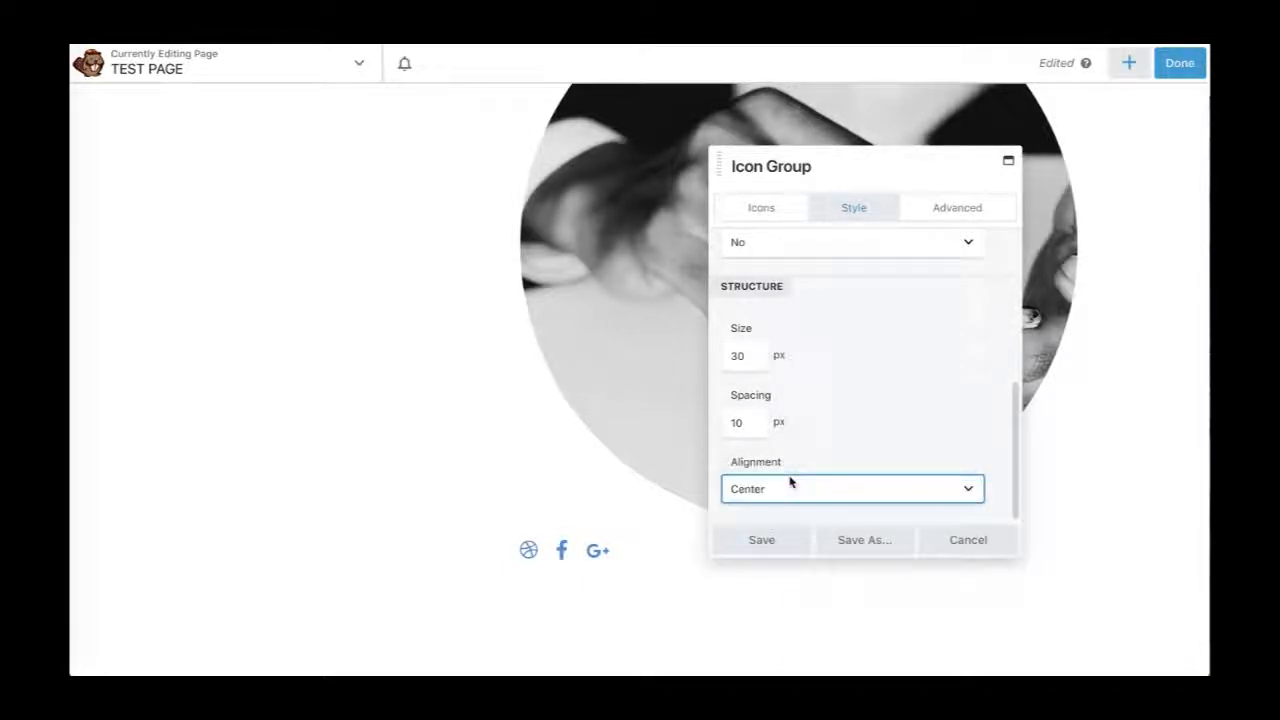
{"action": "left_click", "coordinate": [771, 543]}
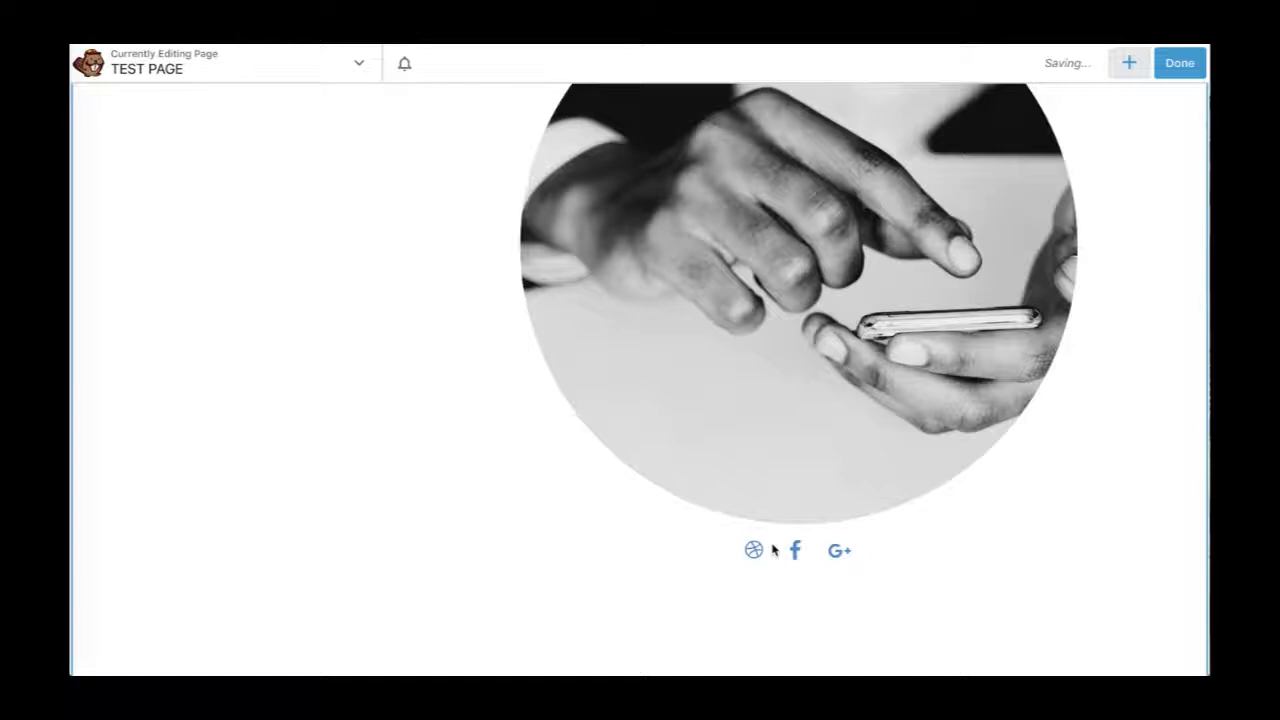
{"action": "scroll", "coordinate": [814, 411], "scroll_direction": "up", "scroll_amount": 3}
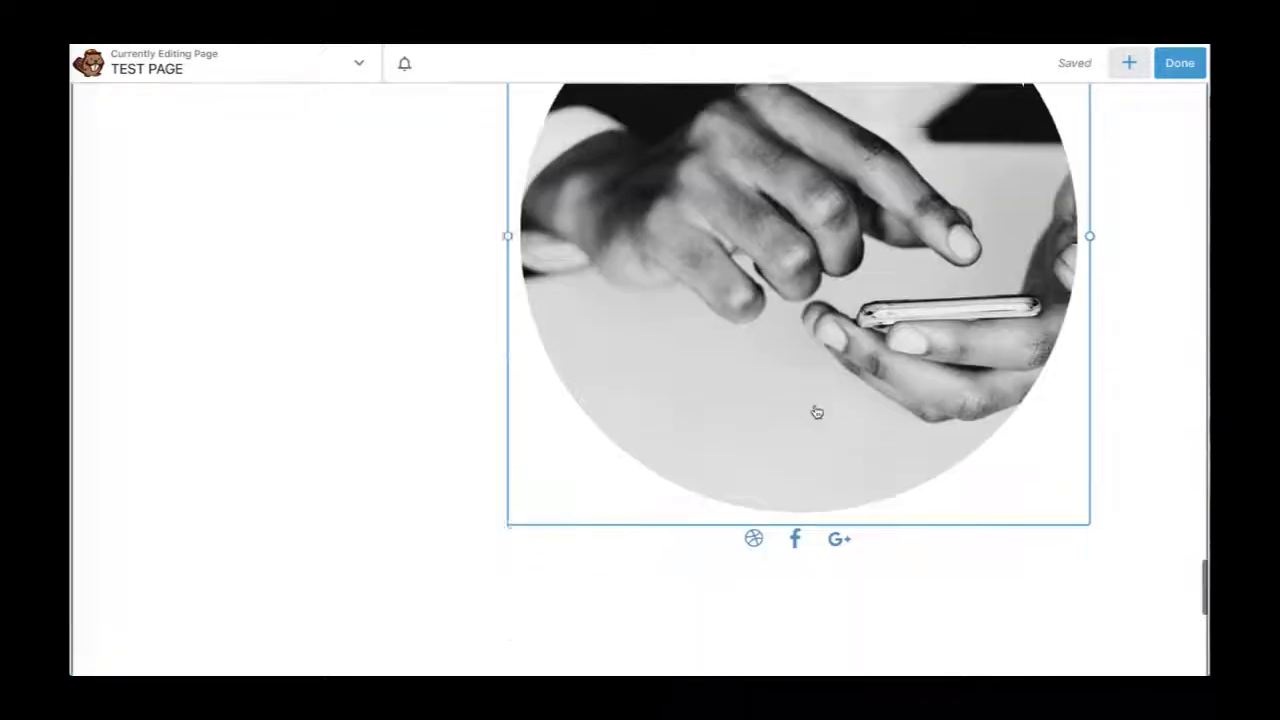
{"action": "scroll", "coordinate": [816, 414], "scroll_direction": "down", "scroll_amount": 2}
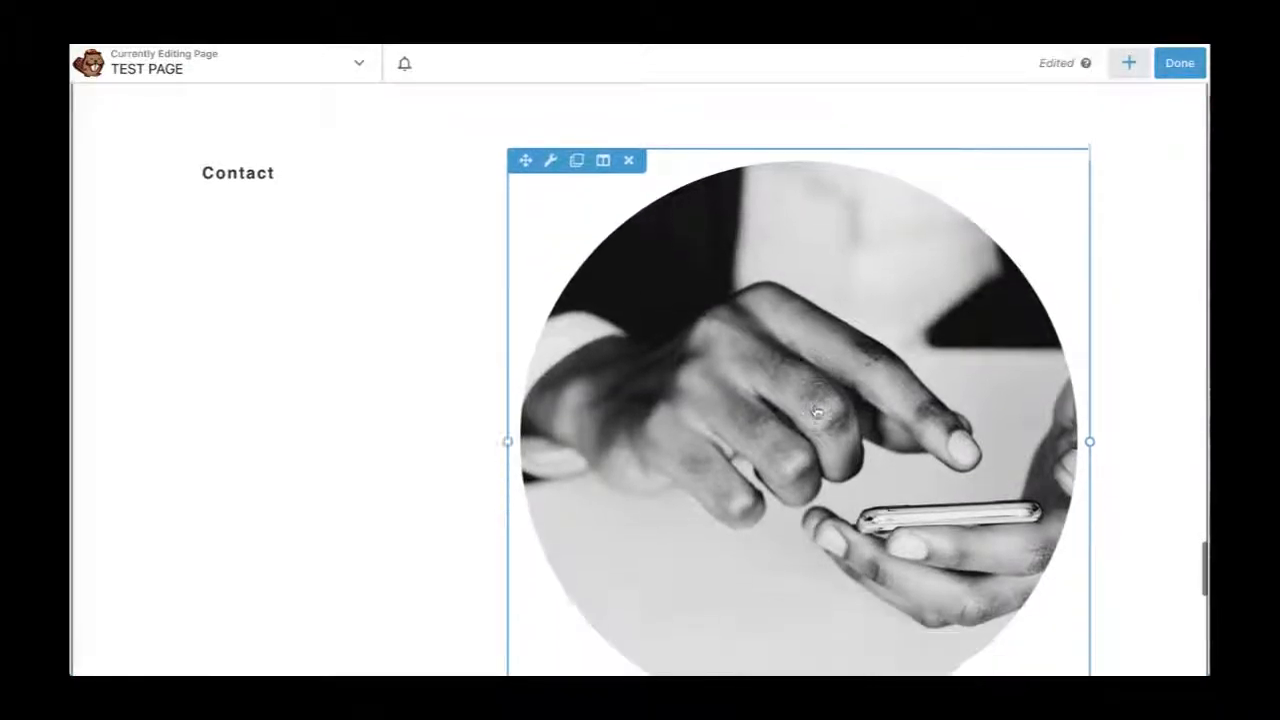
Add a Contact Form module beneath the Contact heading and save it with its default settings.
{"action": "scroll", "coordinate": [269, 361], "scroll_direction": "up", "scroll_amount": 3}
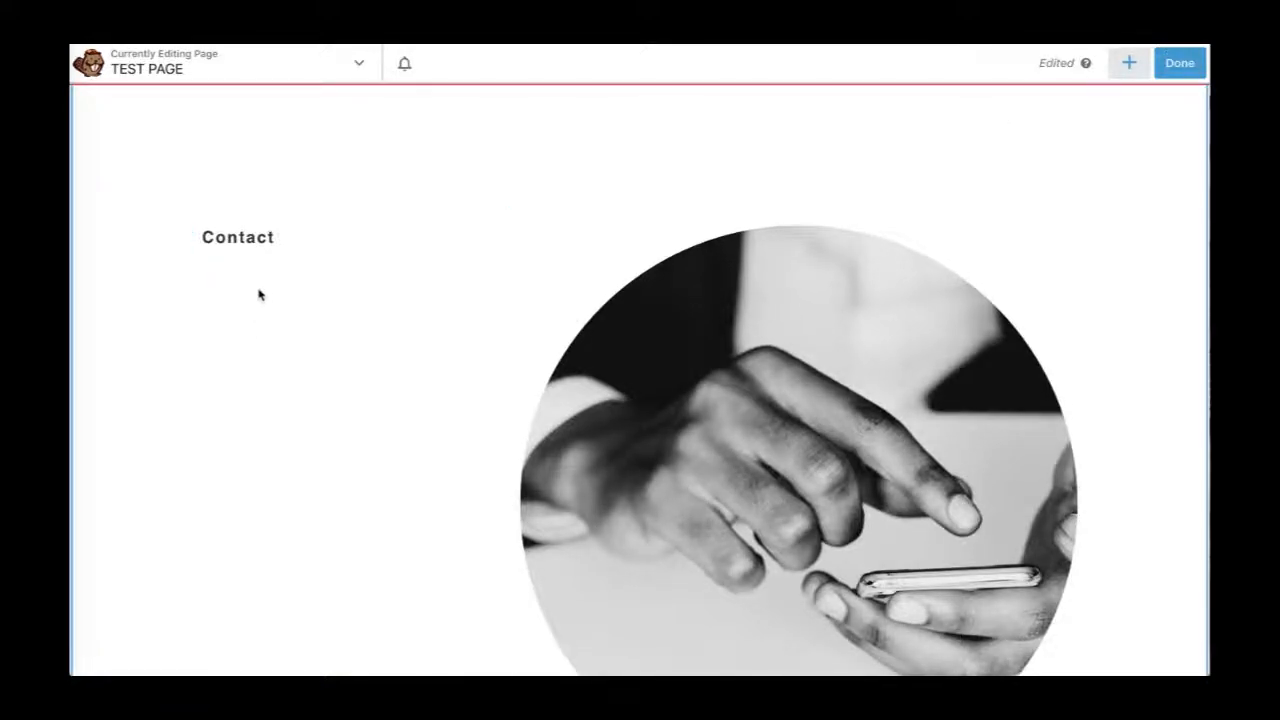
{"action": "left_click", "coordinate": [1128, 66]}
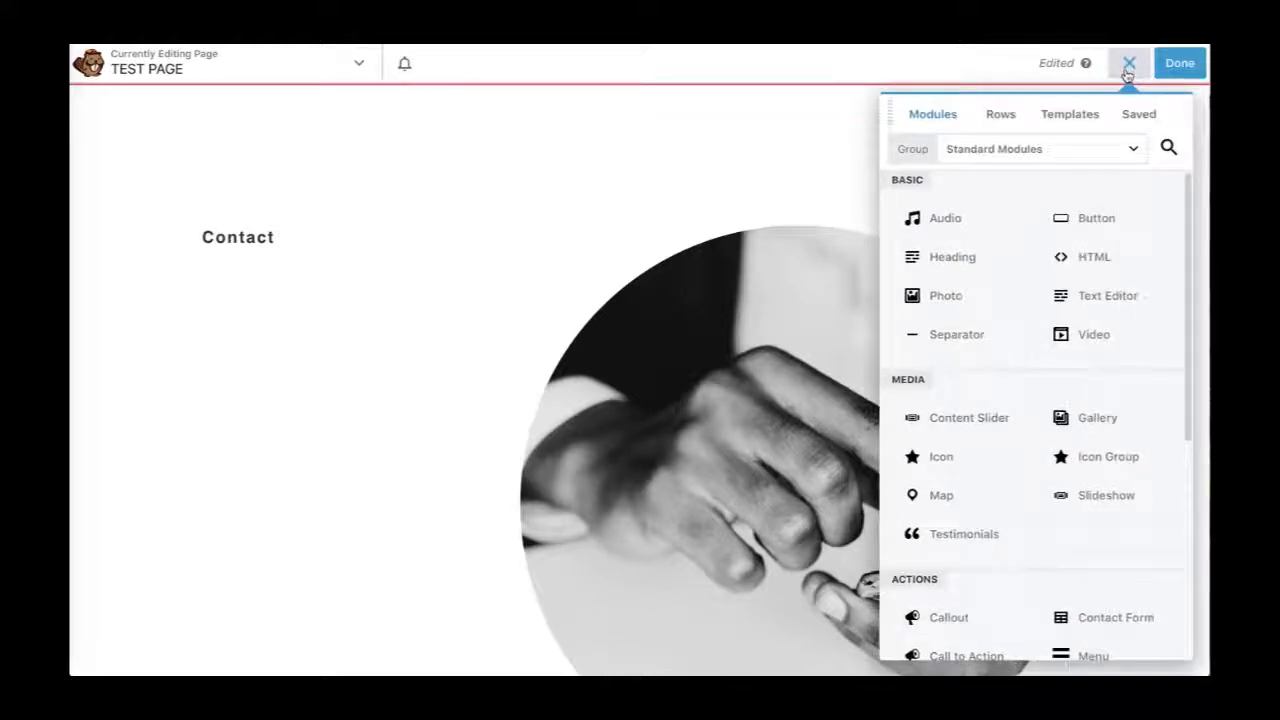
{"action": "scroll", "coordinate": [1106, 264], "scroll_direction": "down", "scroll_amount": 1}
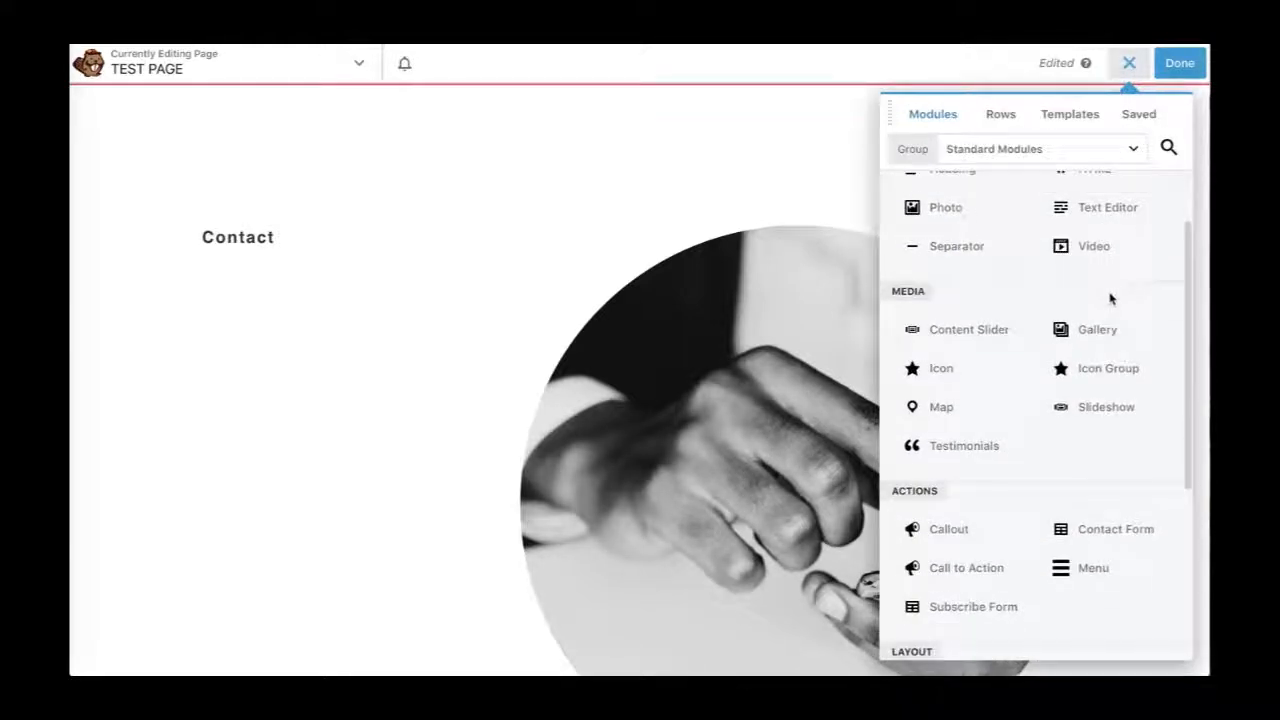
{"action": "scroll", "coordinate": [951, 317], "scroll_direction": "down", "scroll_amount": 1}
{"action": "scroll", "coordinate": [975, 455], "scroll_direction": "down", "scroll_amount": 1}
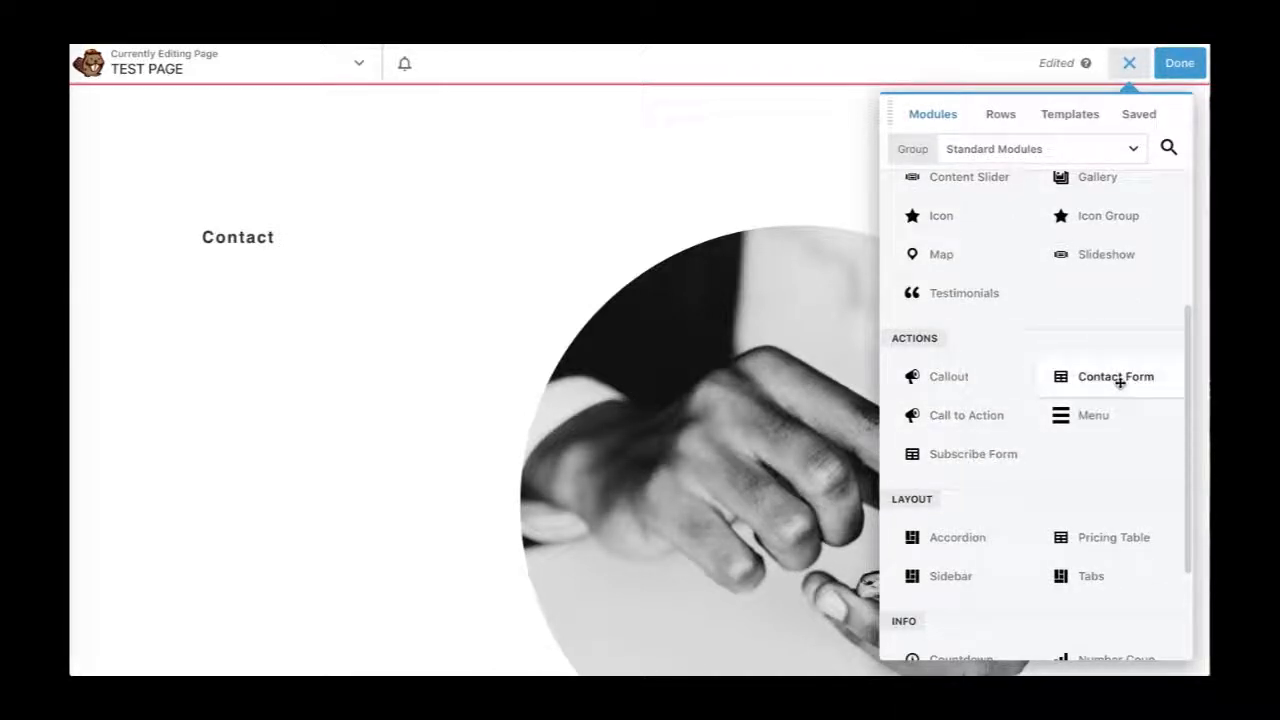
{"action": "left_click_drag", "start_coordinate": [1120, 383], "coordinate": [246, 363]}
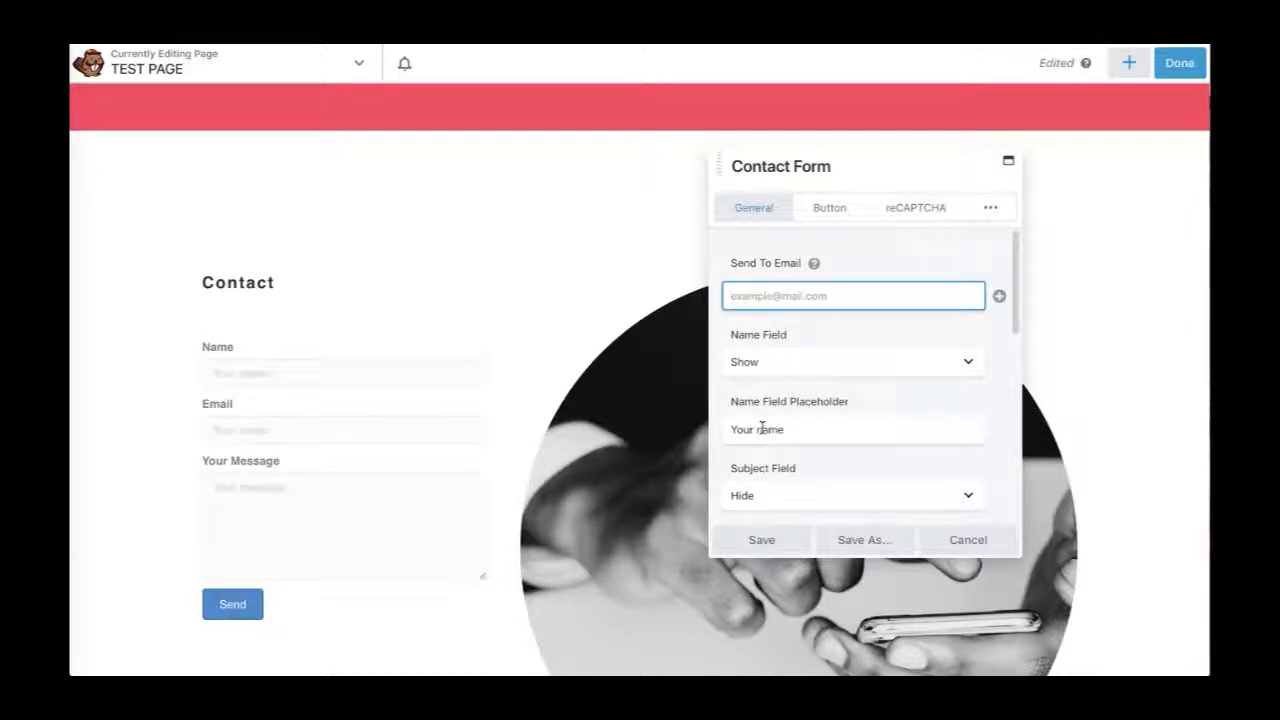
{"action": "left_click", "coordinate": [760, 546]}
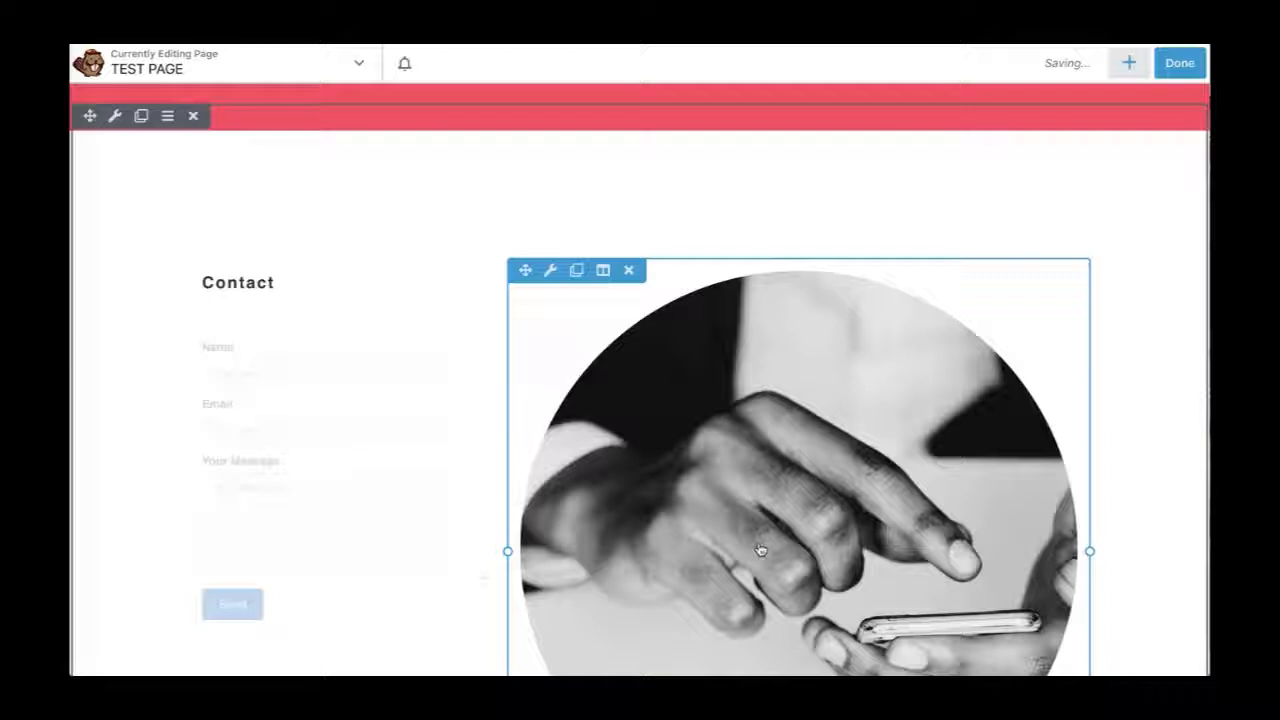
Change the contact form's button text to Submit.
{"action": "scroll", "coordinate": [366, 611], "scroll_direction": "down", "scroll_amount": 2}
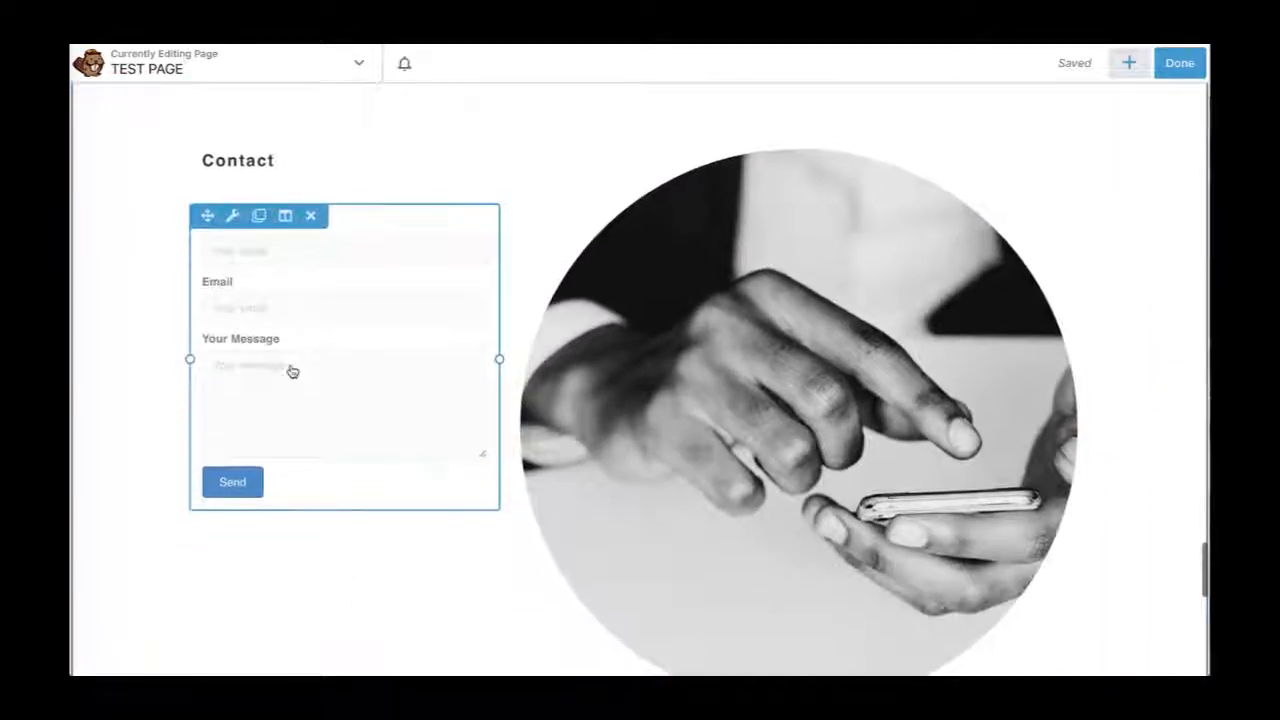
{"action": "left_click", "coordinate": [232, 217]}
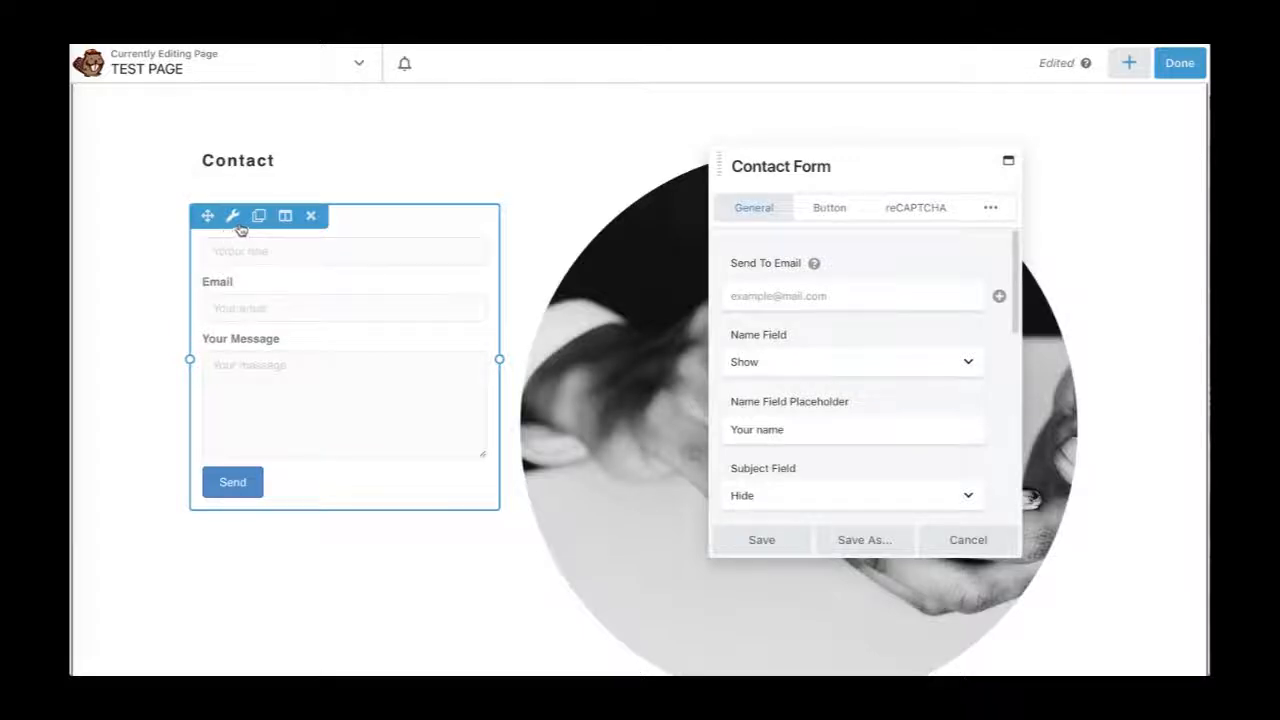
{"action": "left_click", "coordinate": [836, 210]}
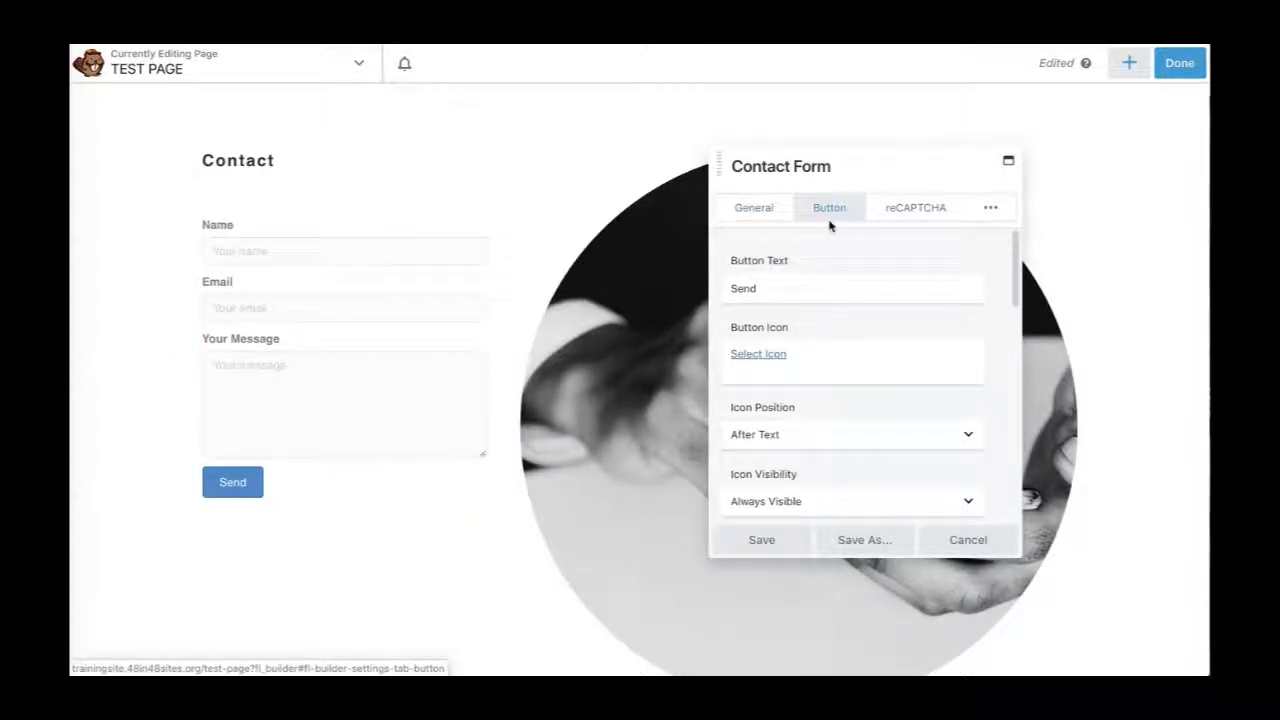
{"action": "left_click", "coordinate": [778, 286]}
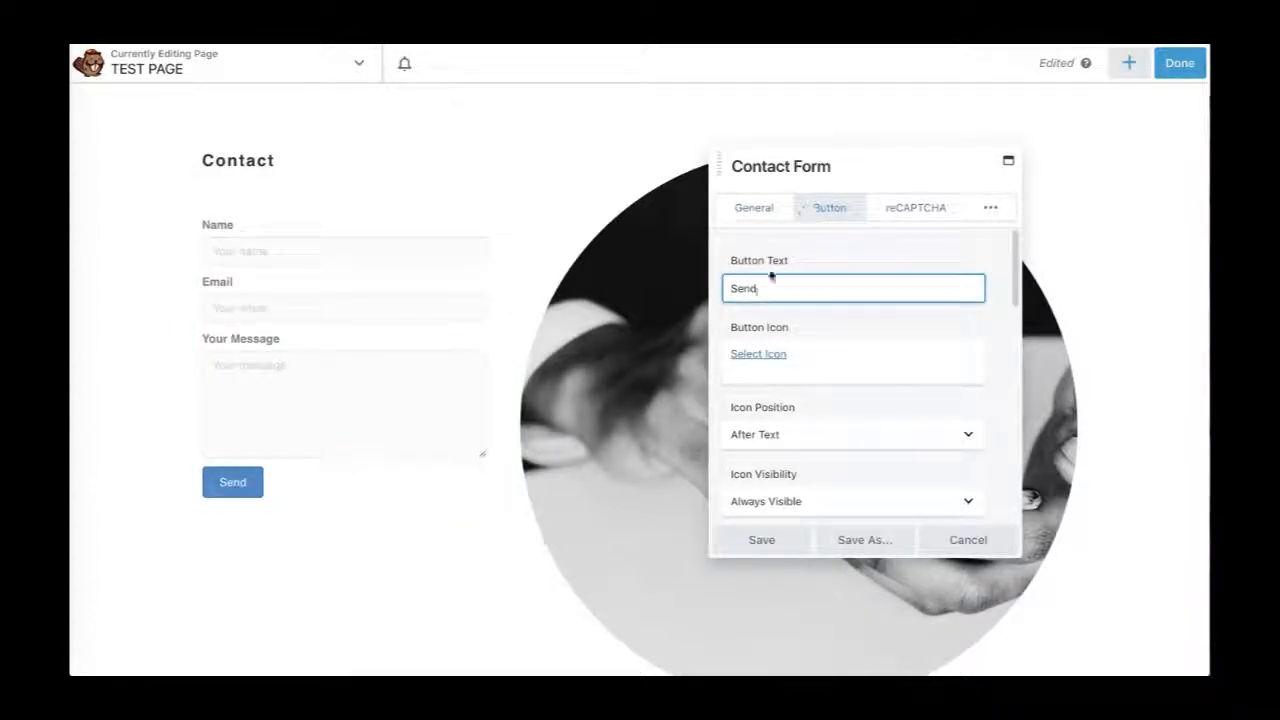
{"action": "type", "text": "Submit"}
Set the contact form button's background color to pink #f20081 and save the module.
{"action": "scroll", "coordinate": [815, 440], "scroll_direction": "down", "scroll_amount": 4}
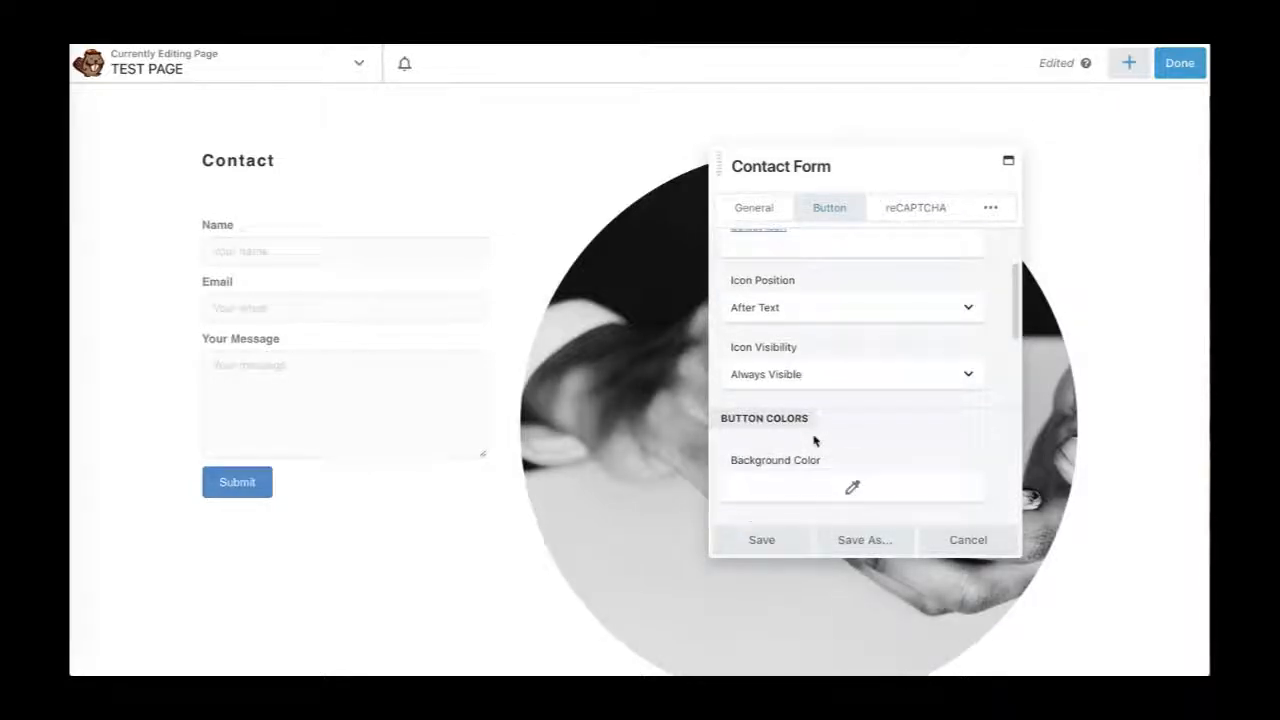
{"action": "left_click", "coordinate": [853, 421]}
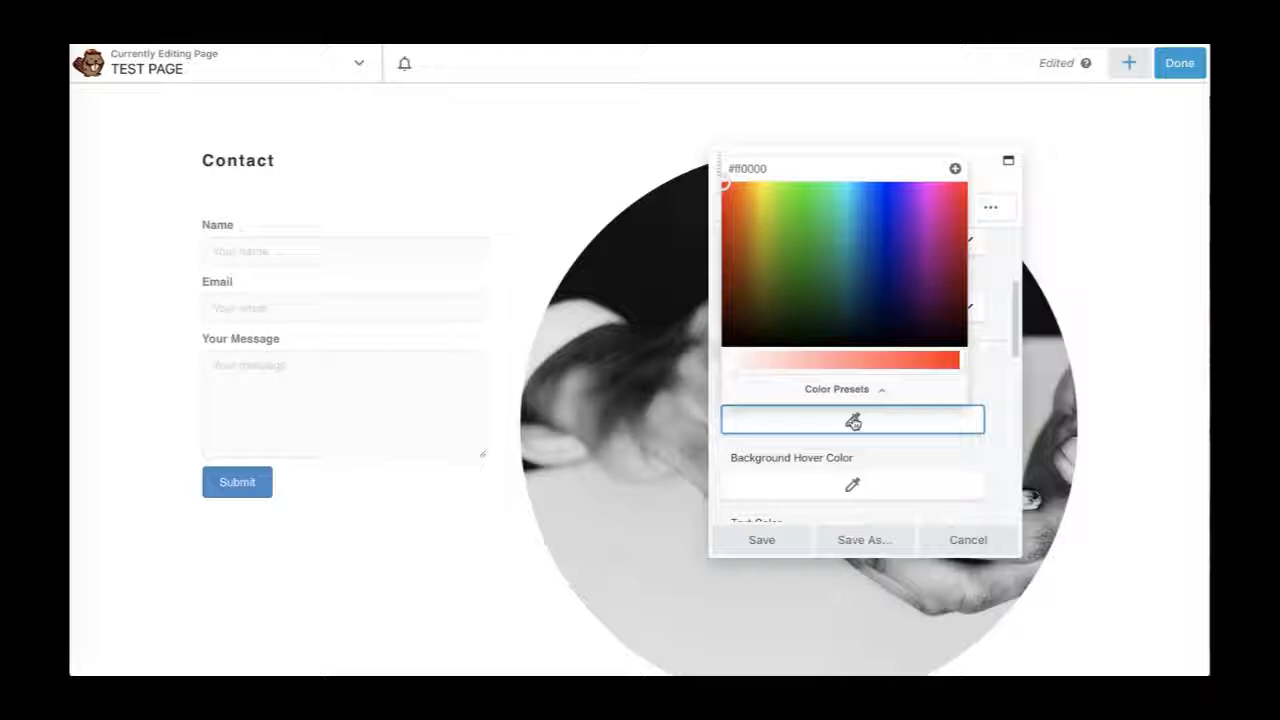
{"action": "mouse_move", "coordinate": [930, 203]}
{"action": "left_mouse_down"}
{"action": "mouse_move", "coordinate": [934, 178]}
{"action": "mouse_move", "coordinate": [942, 190]}
{"action": "left_mouse_up"}
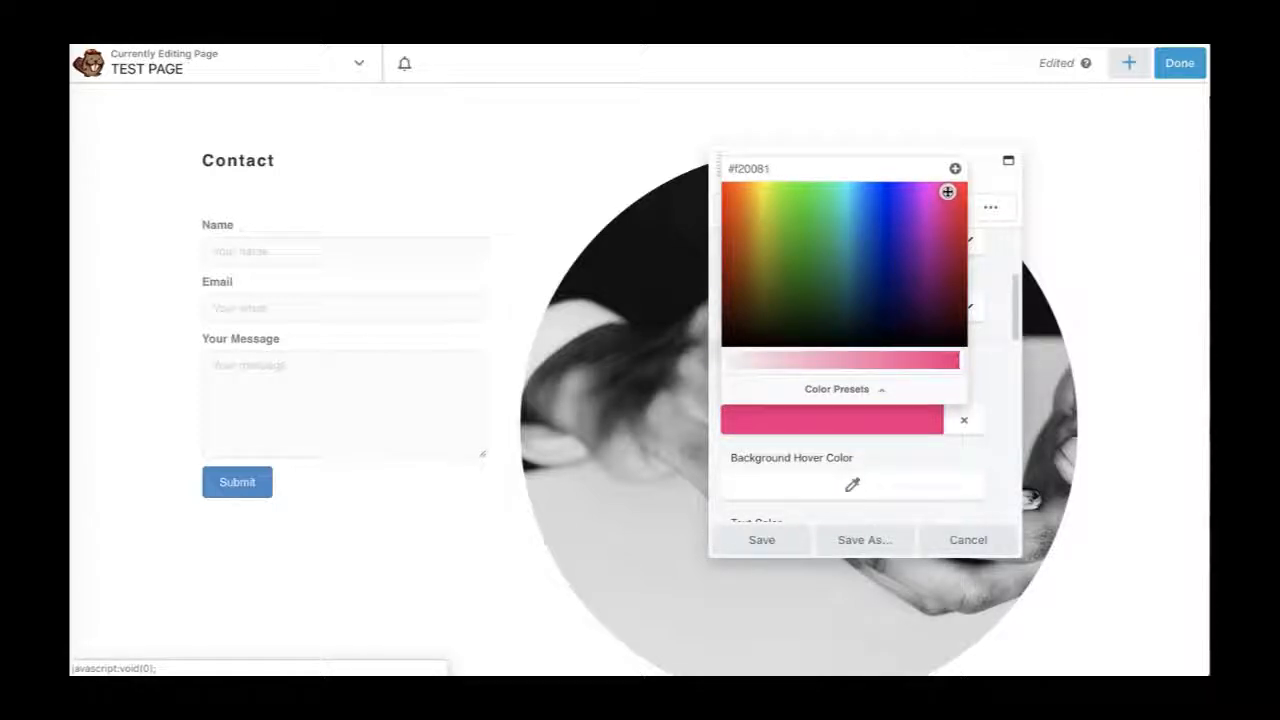
{"action": "left_click", "coordinate": [784, 548]}
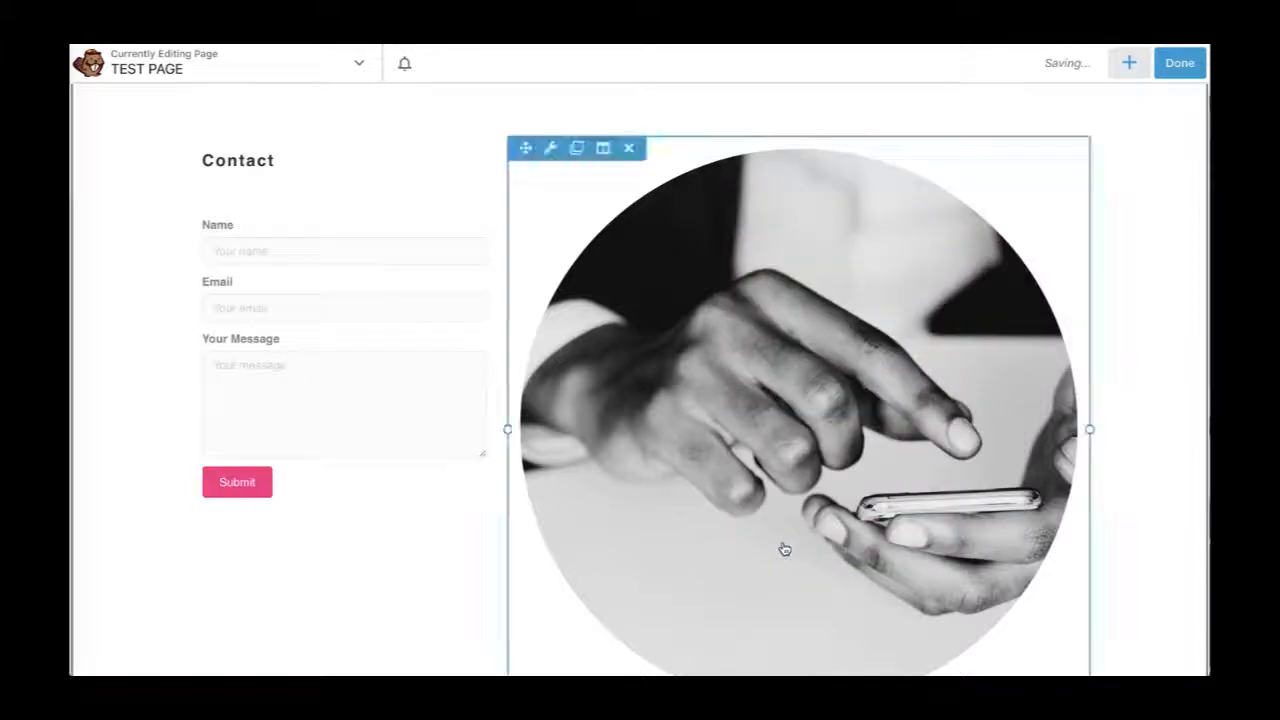
{"action": "scroll", "coordinate": [500, 530], "scroll_direction": "up", "scroll_amount": 5}
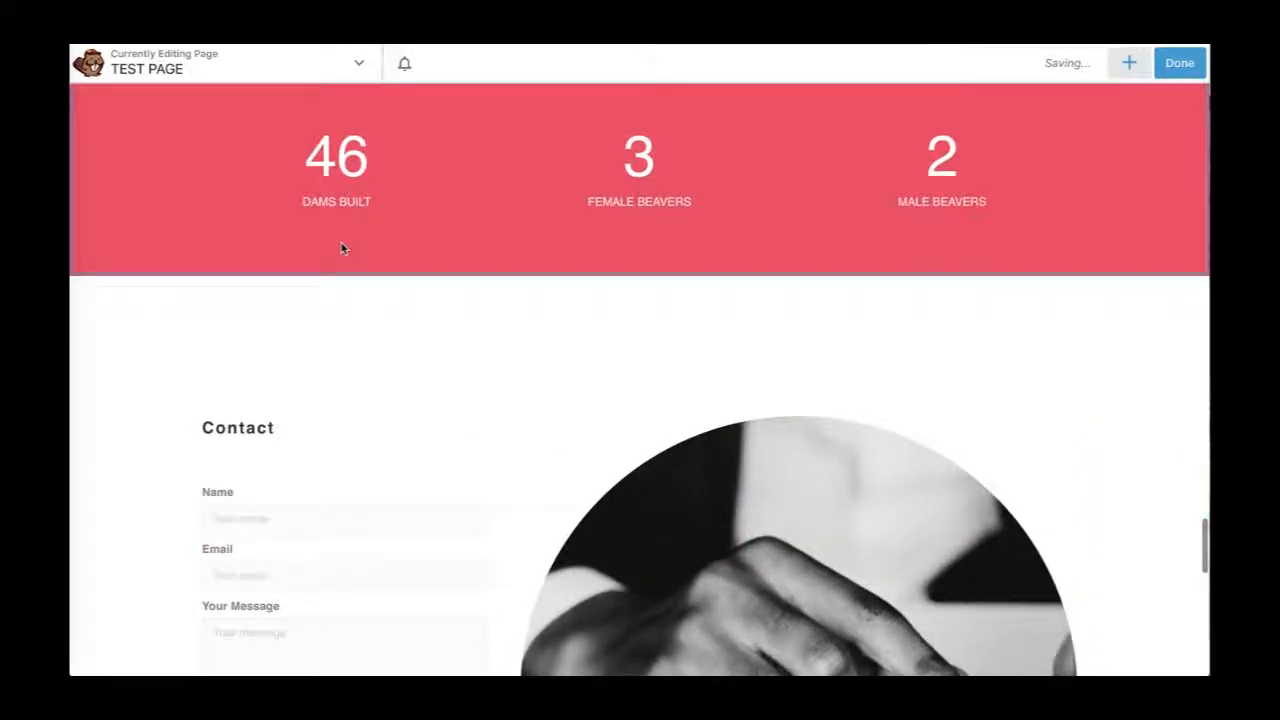
{"action": "scroll", "coordinate": [251, 177], "scroll_direction": "up", "scroll_amount": 1}
{"action": "scroll", "coordinate": [251, 177], "scroll_direction": "down", "scroll_amount": 2}
{"action": "scroll", "coordinate": [250, 178], "scroll_direction": "down", "scroll_amount": 4}
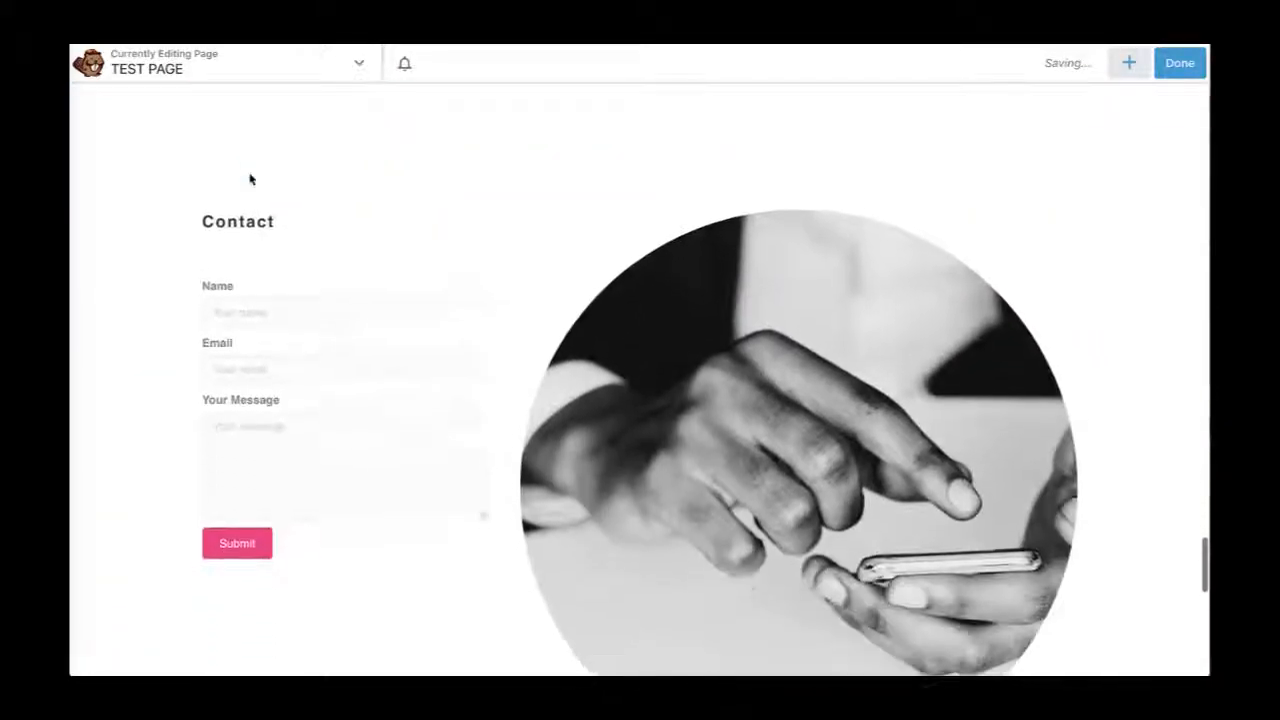
{"action": "scroll", "coordinate": [347, 478], "scroll_direction": "up", "scroll_amount": 1}
{"action": "scroll", "coordinate": [347, 478], "scroll_direction": "up", "scroll_amount": 1}
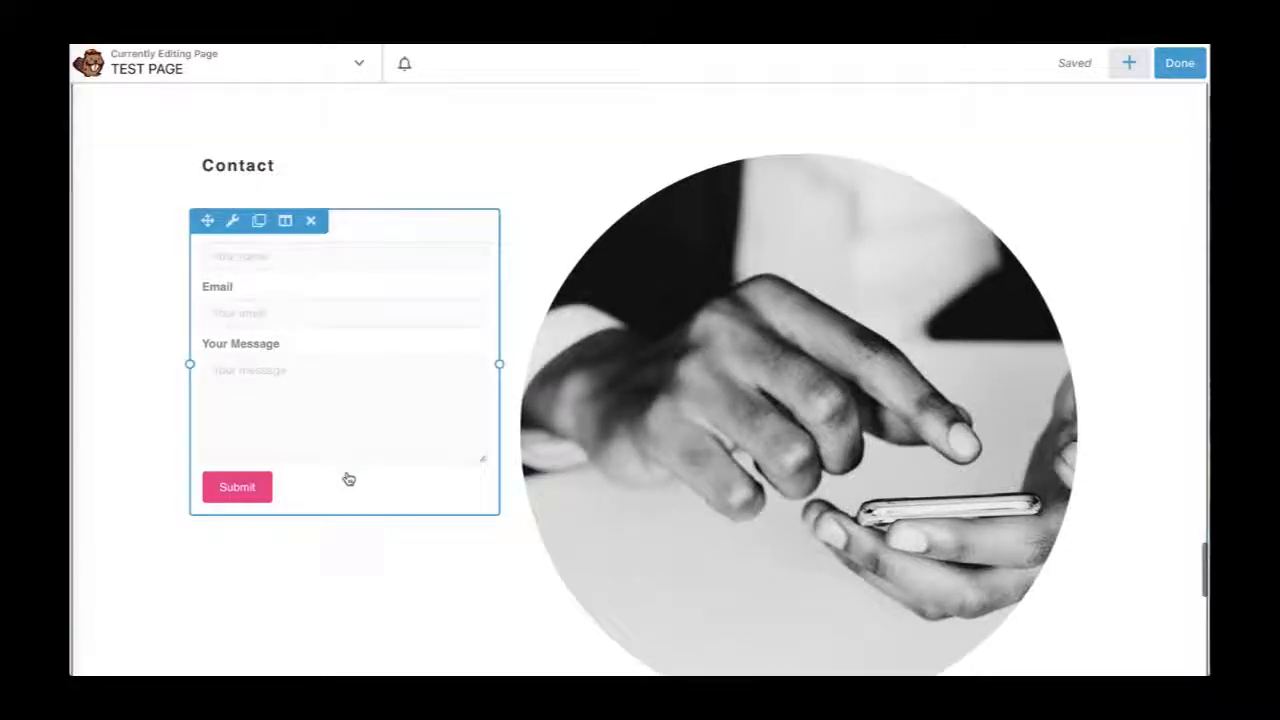
Set the Contact section photo's right and left margins to 50 px in its advanced settings.
{"action": "mouse_move", "coordinate": [600, 318]}
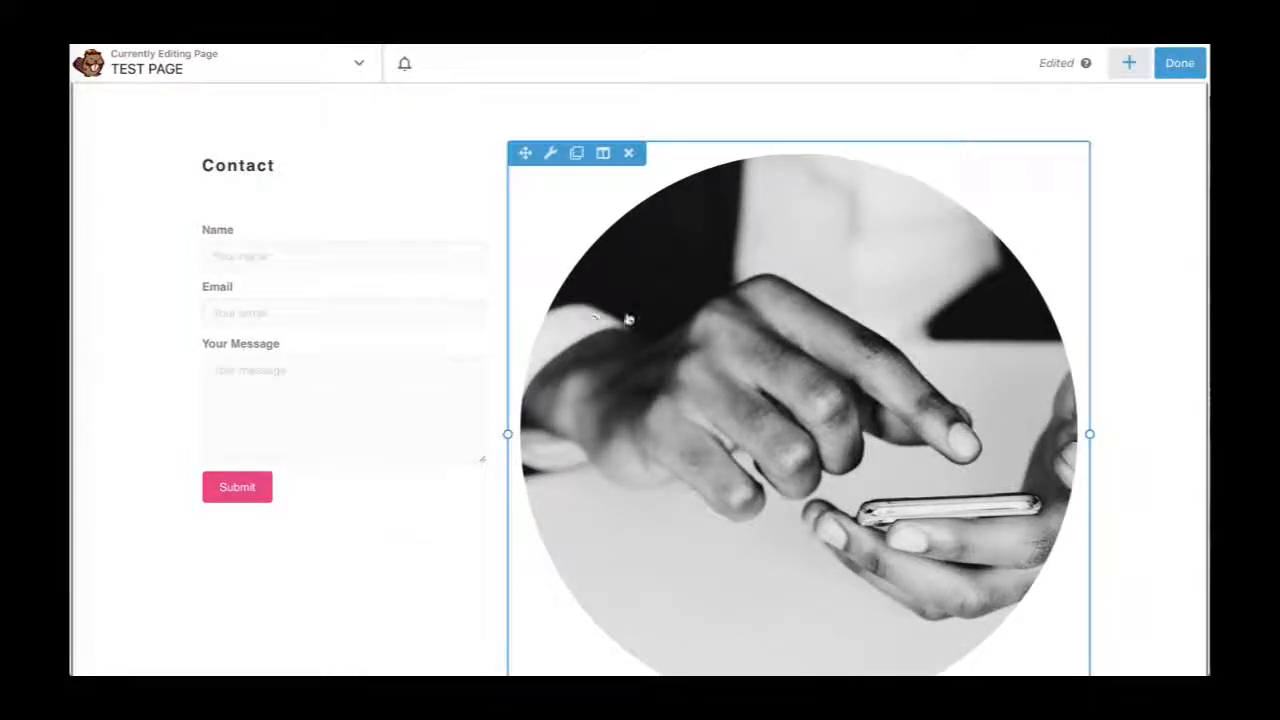
{"action": "left_click", "coordinate": [553, 153]}
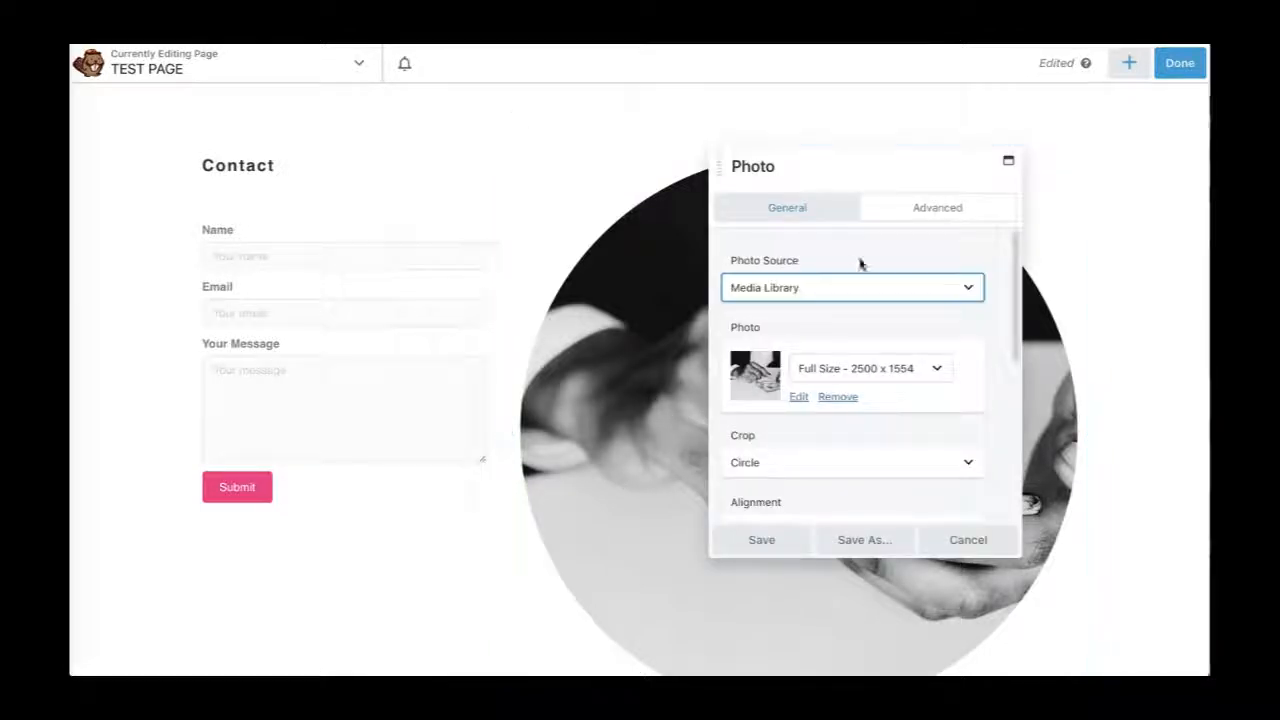
{"action": "left_click", "coordinate": [945, 200]}
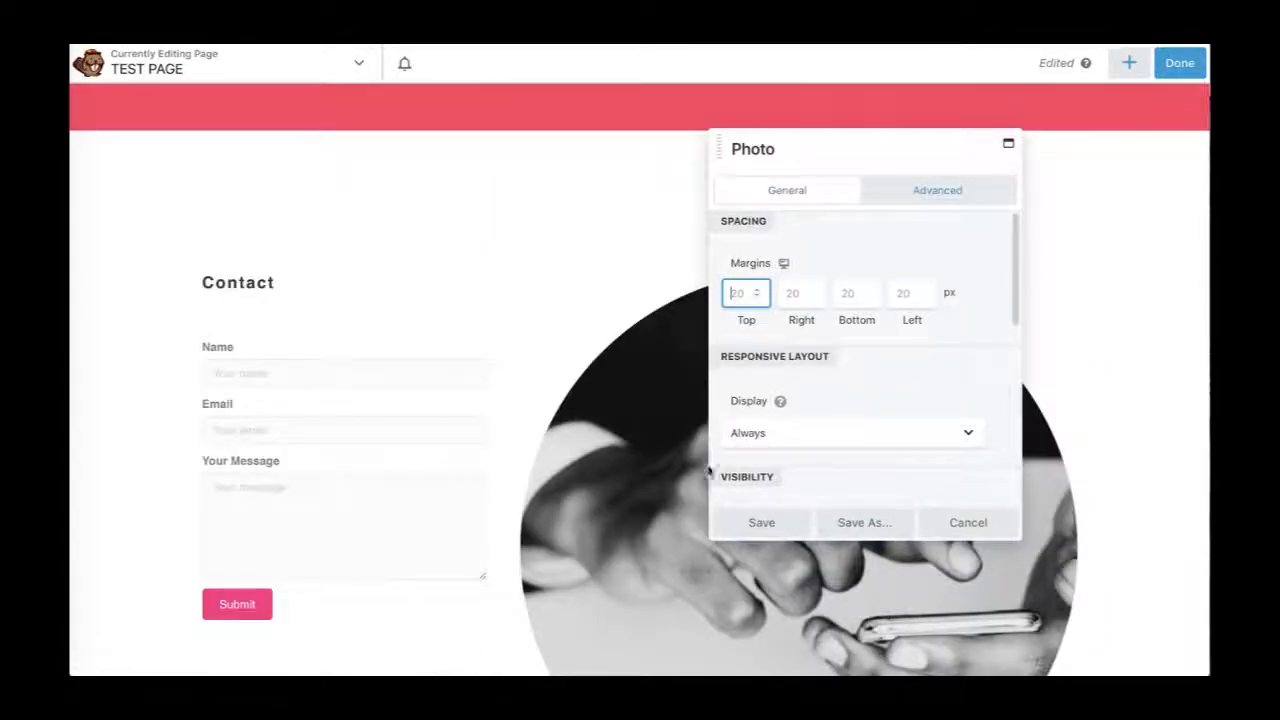
{"action": "left_click", "coordinate": [790, 292]}
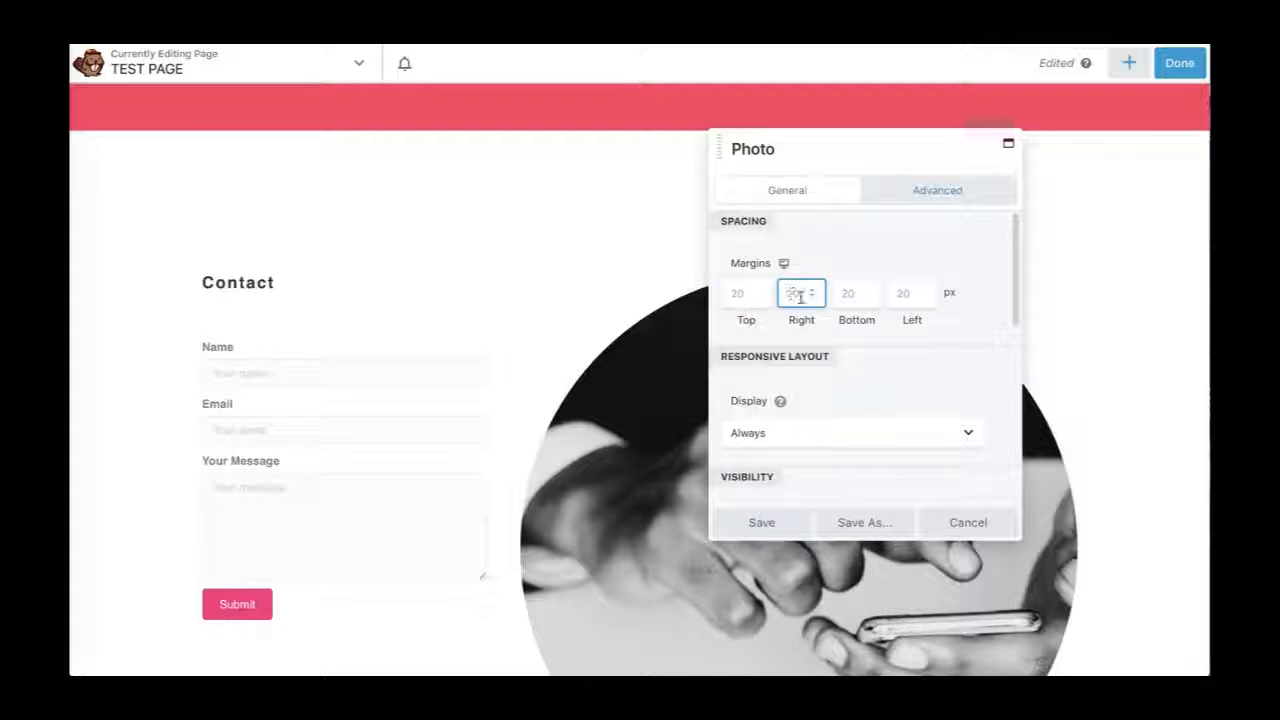
{"action": "type", "text": "50"}
{"action": "left_click", "coordinate": [909, 293]}
{"action": "type", "text": "50"}
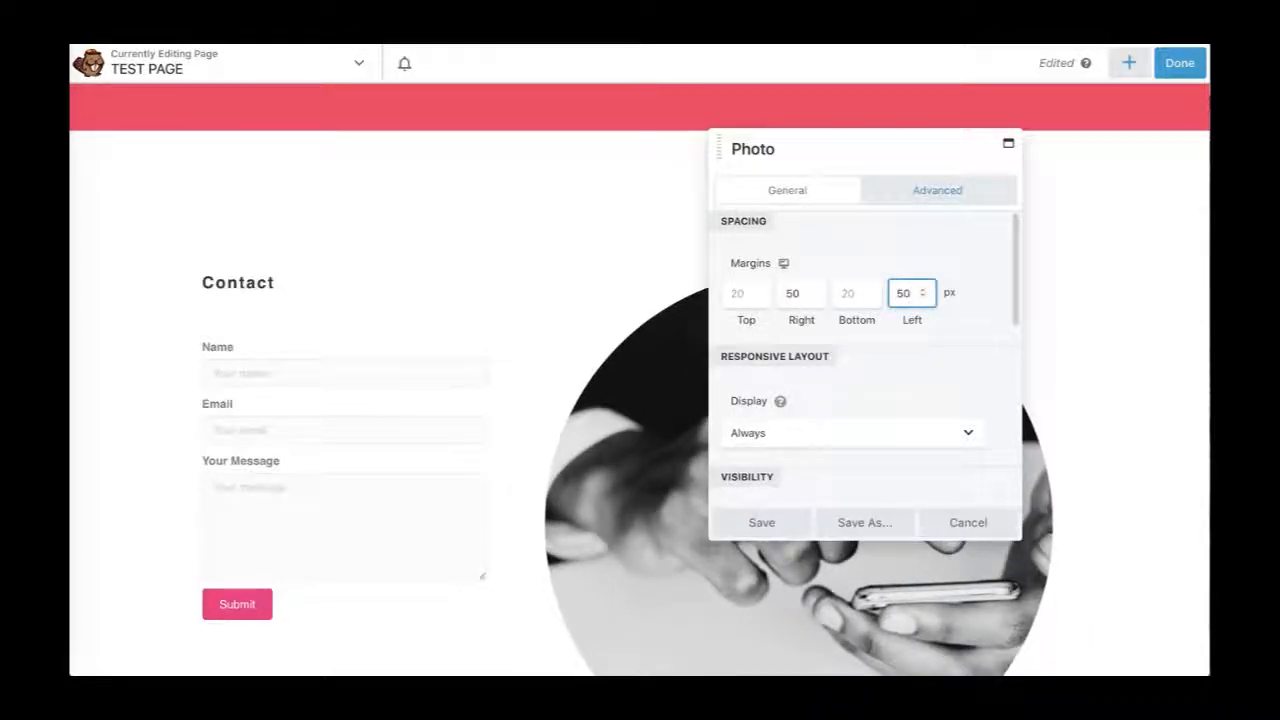
Increase the Contact photo's right and left margins to 75 px and save the photo settings.
{"action": "scroll", "coordinate": [517, 480], "scroll_direction": "down", "scroll_amount": 3}
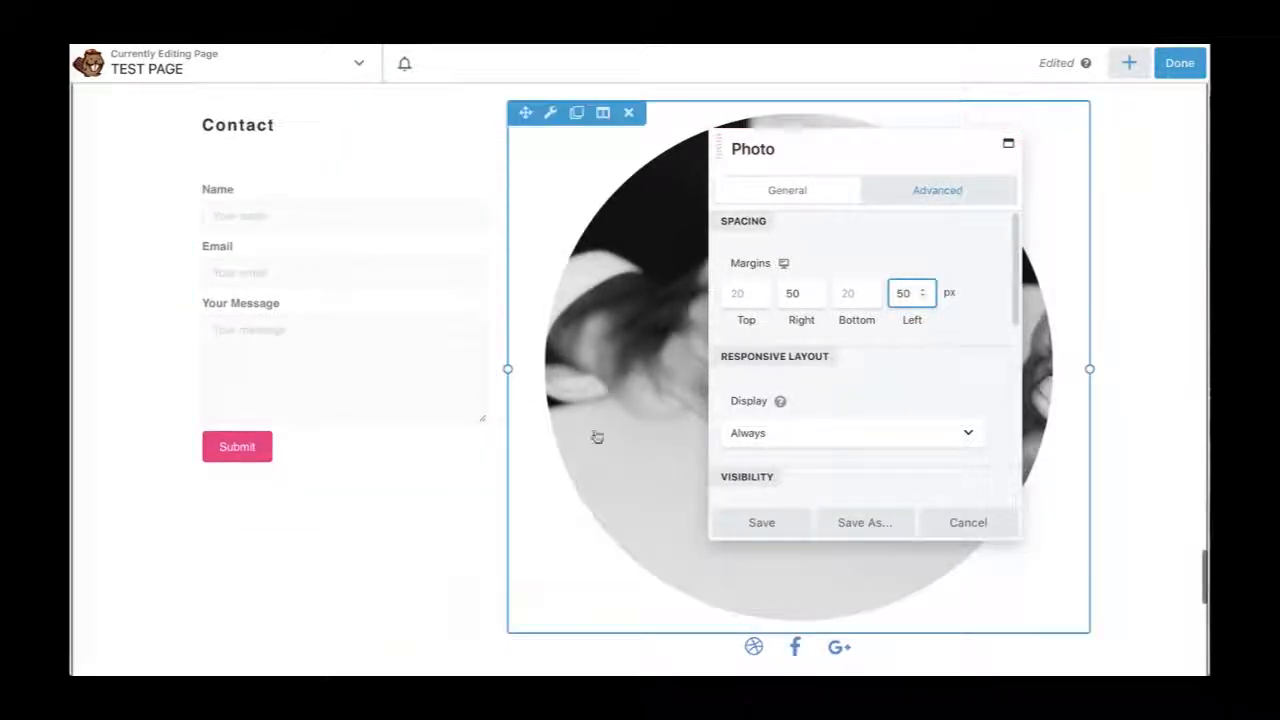
{"action": "left_click", "coordinate": [788, 295]}
{"action": "type", "text": "7"}
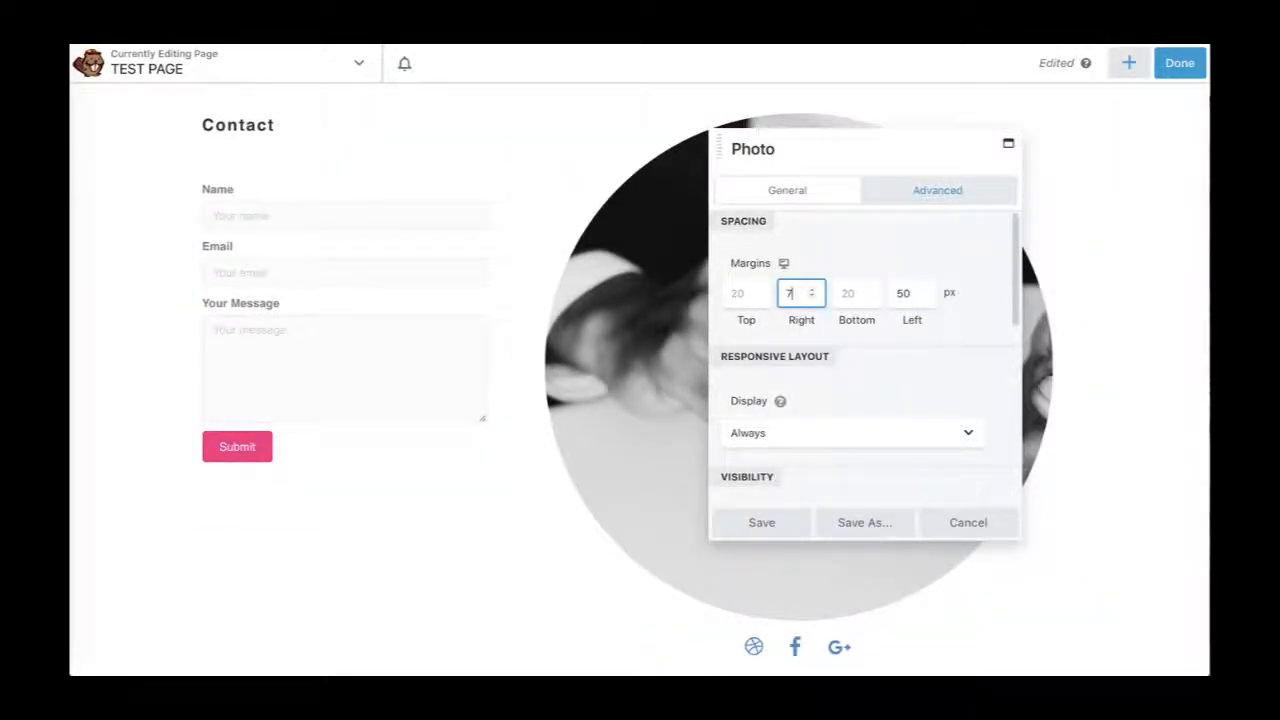
{"action": "type", "text": "5"}
{"action": "left_click", "coordinate": [900, 292]}
{"action": "type", "text": "75"}
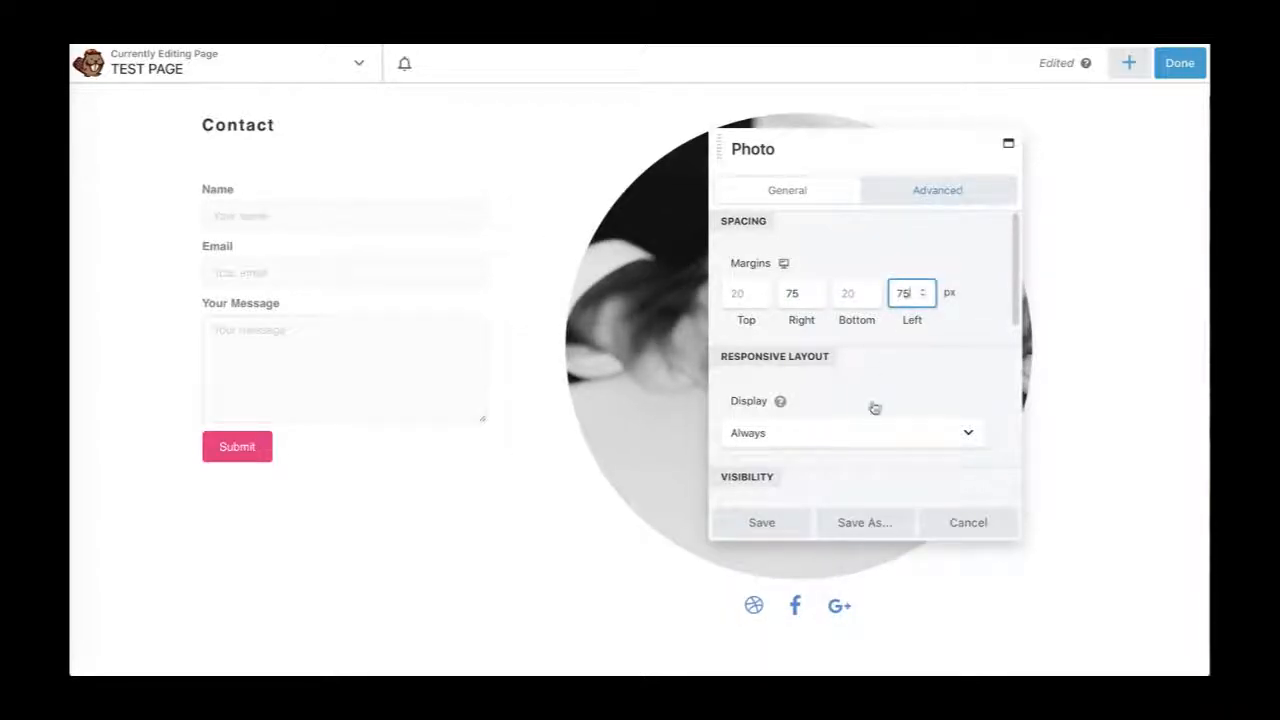
{"action": "scroll", "coordinate": [876, 398], "scroll_direction": "down", "scroll_amount": 3}
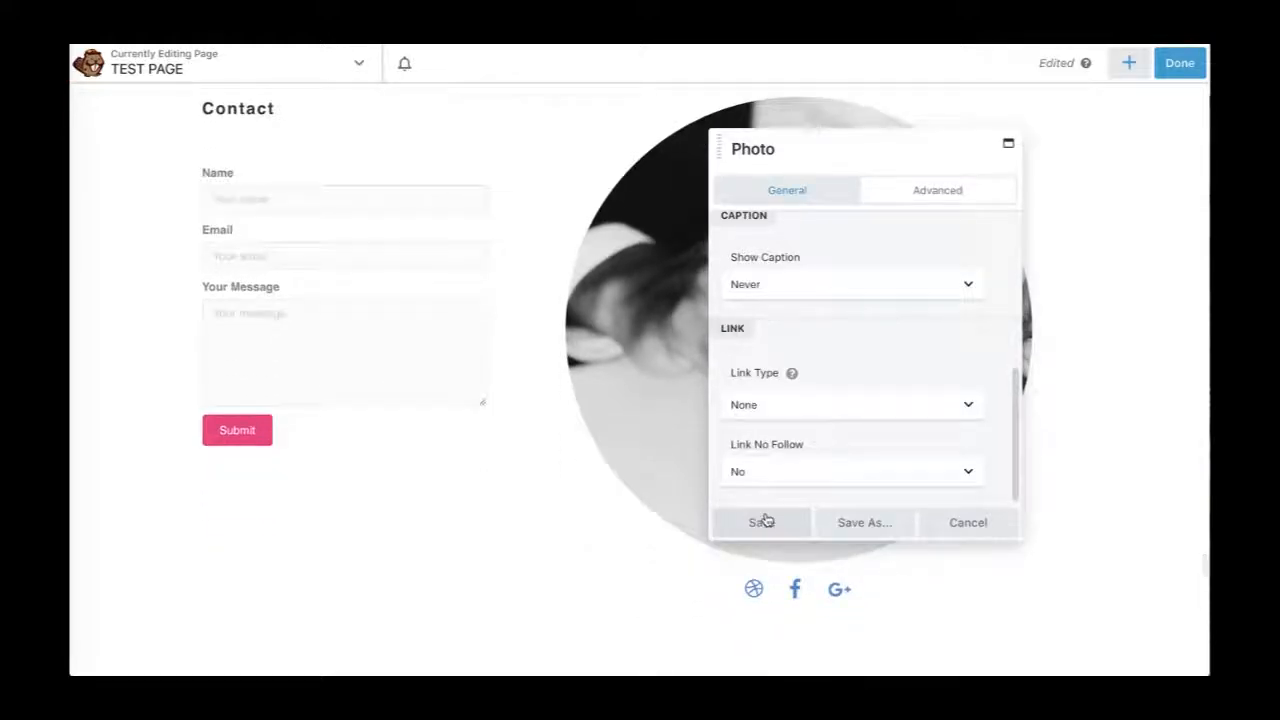
{"action": "left_click", "coordinate": [762, 524]}
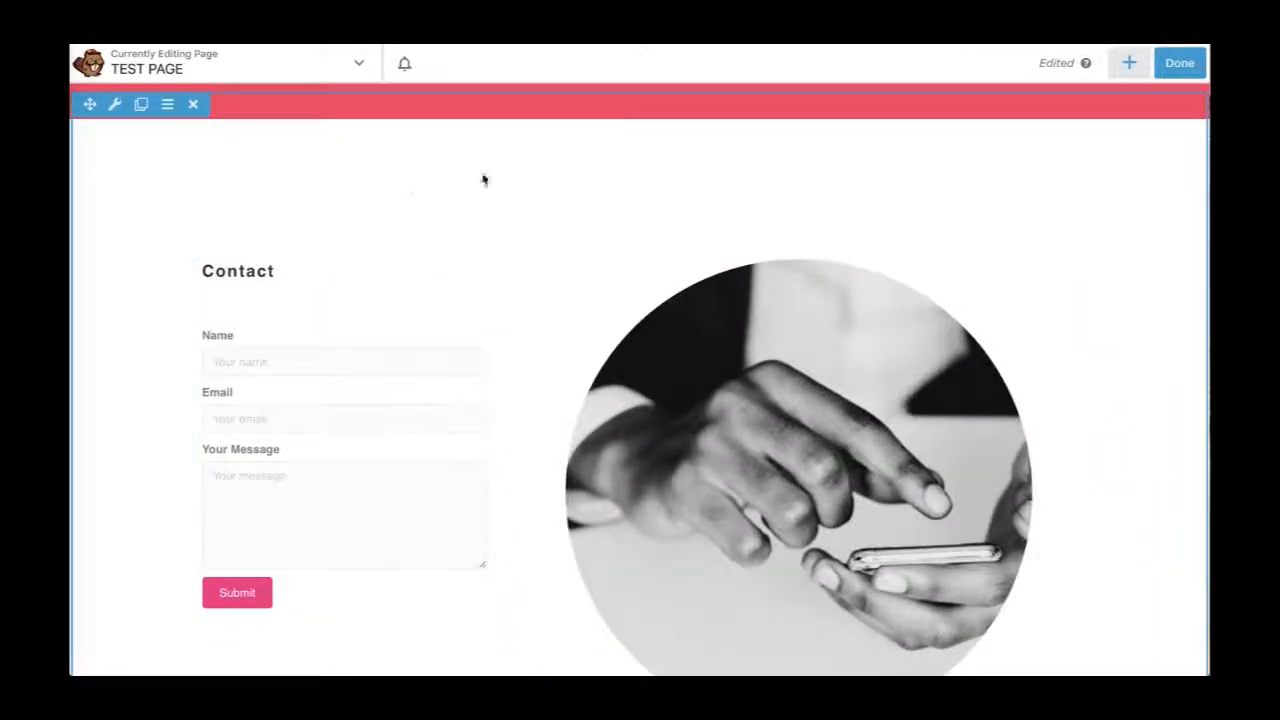
Set the Contact row's top padding to 75 px in its advanced row settings.
{"action": "scroll", "coordinate": [157, 323], "scroll_direction": "up", "scroll_amount": 2}
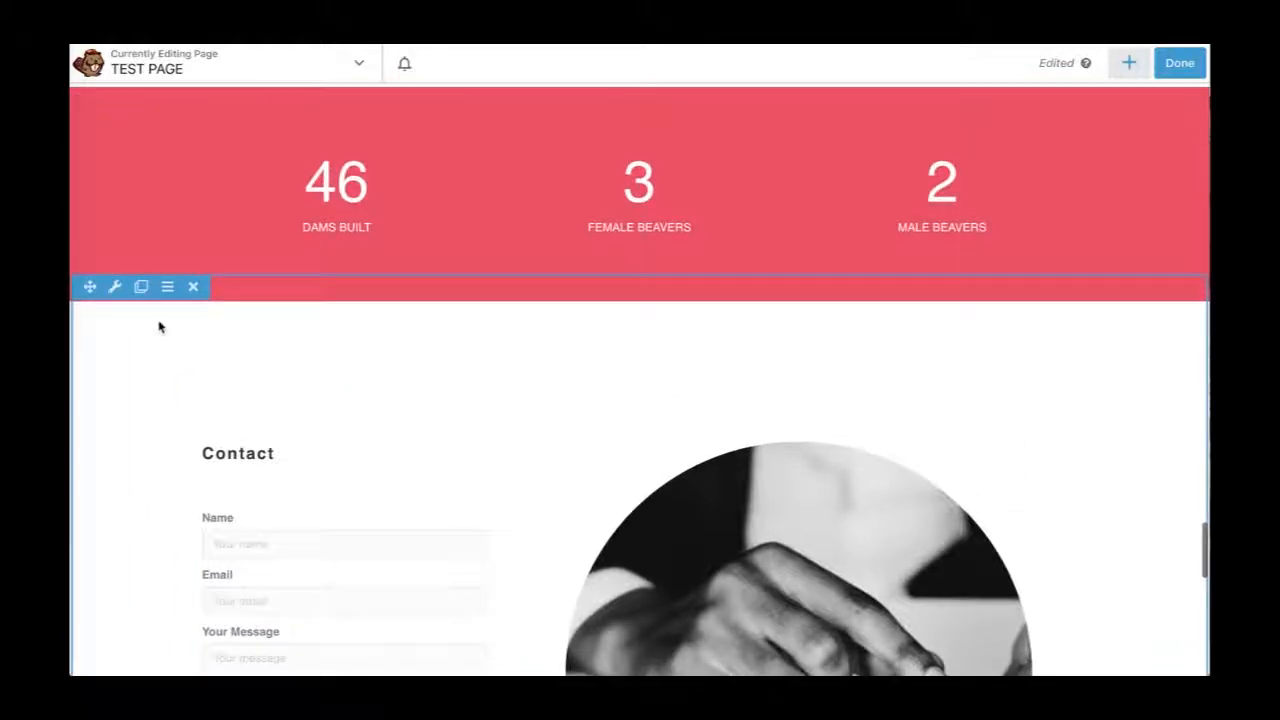
{"action": "left_click", "coordinate": [115, 287]}
{"action": "scroll", "coordinate": [320, 371], "scroll_direction": "down", "scroll_amount": 2}
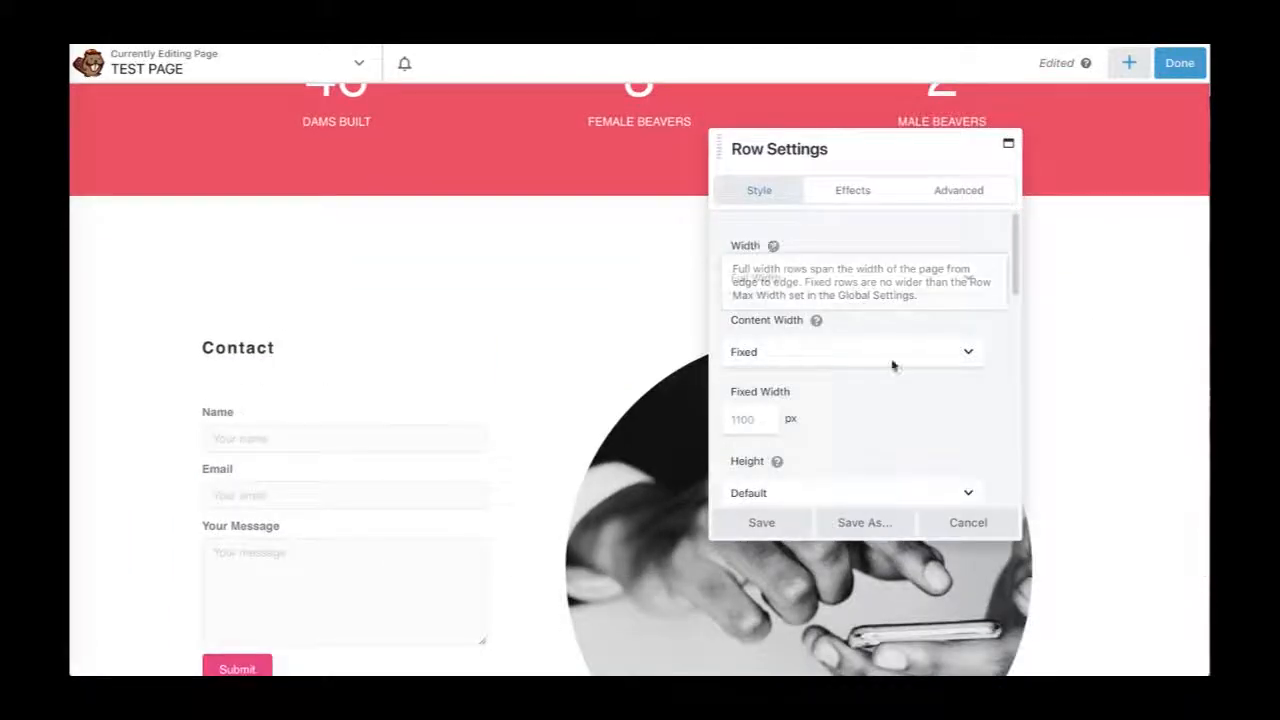
{"action": "scroll", "coordinate": [893, 366], "scroll_direction": "down", "scroll_amount": 3}
{"action": "left_click", "coordinate": [955, 190]}
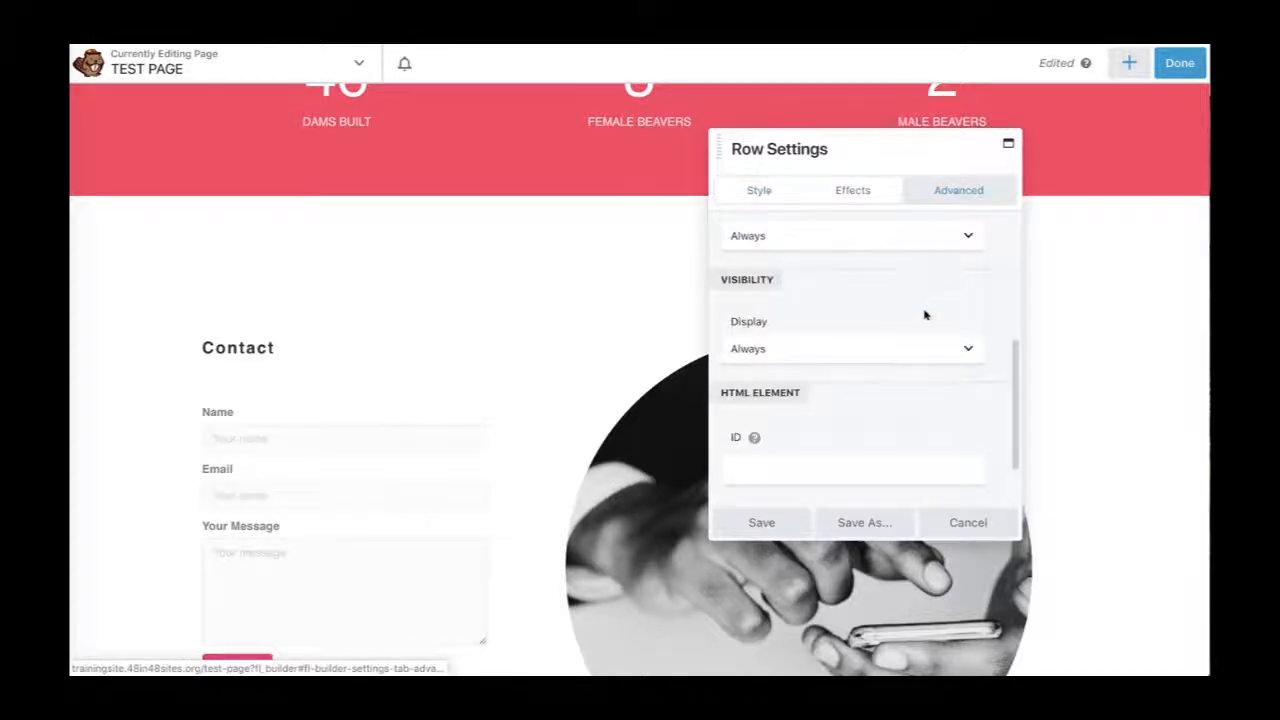
{"action": "scroll", "coordinate": [925, 315], "scroll_direction": "up", "scroll_amount": 3}
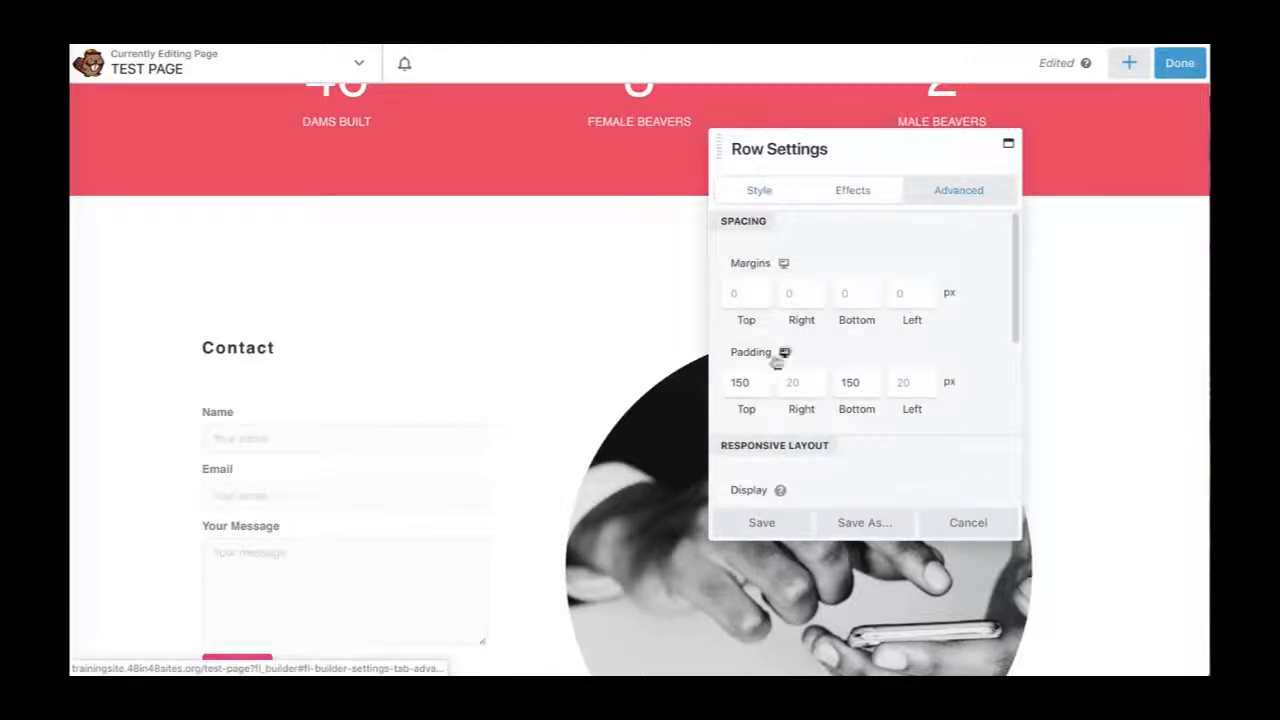
{"action": "double_click", "coordinate": [735, 384]}
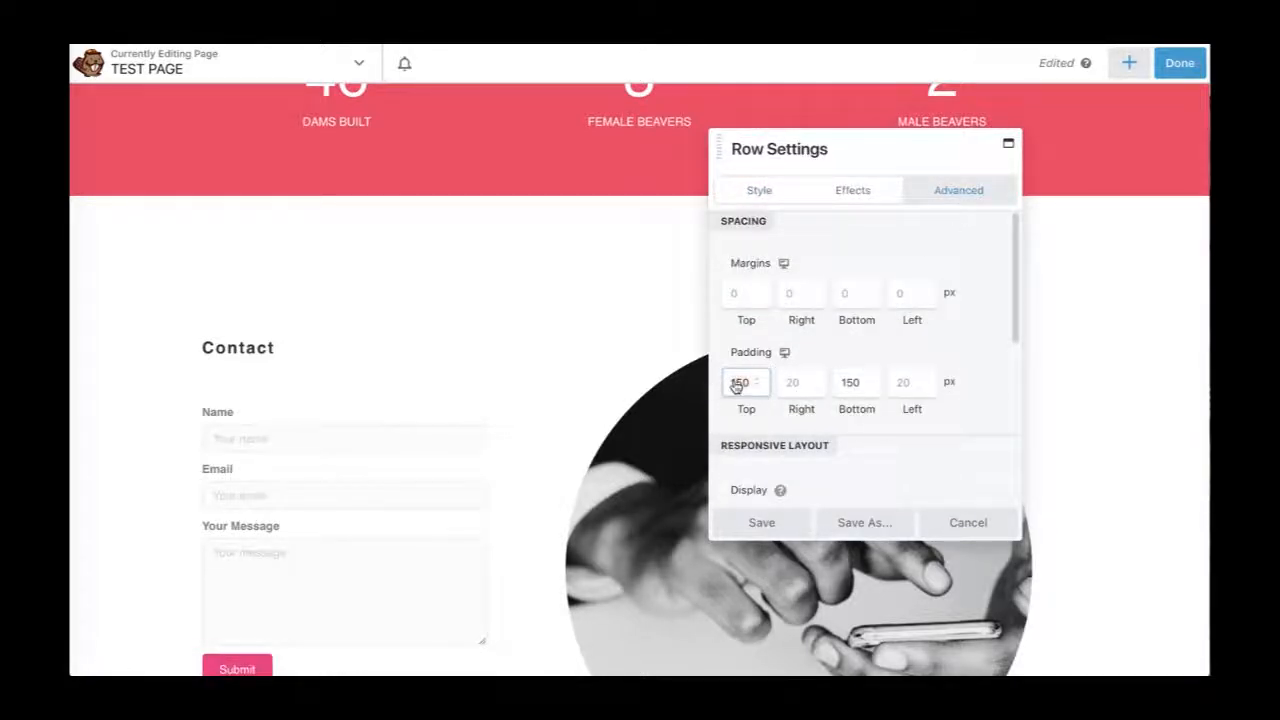
{"action": "type", "text": "75"}
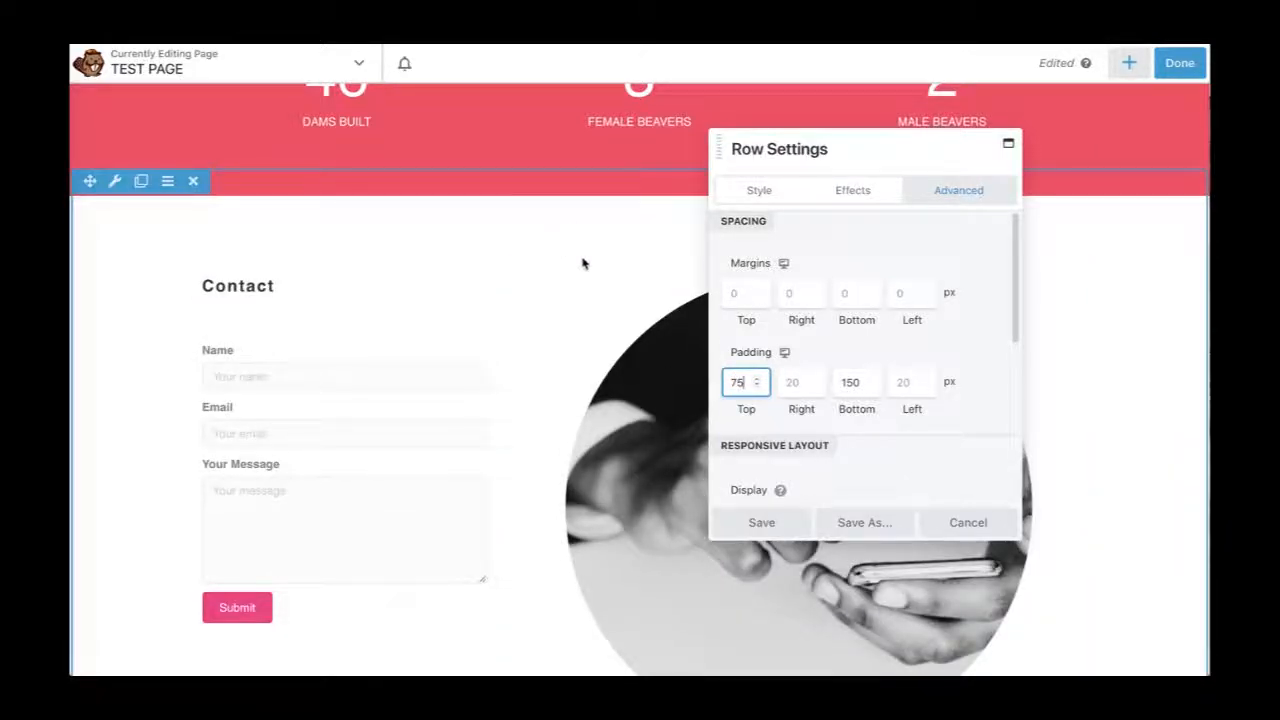
Set the Contact row's bottom padding to 75 px.
{"action": "scroll", "coordinate": [594, 446], "scroll_direction": "down", "scroll_amount": 4}
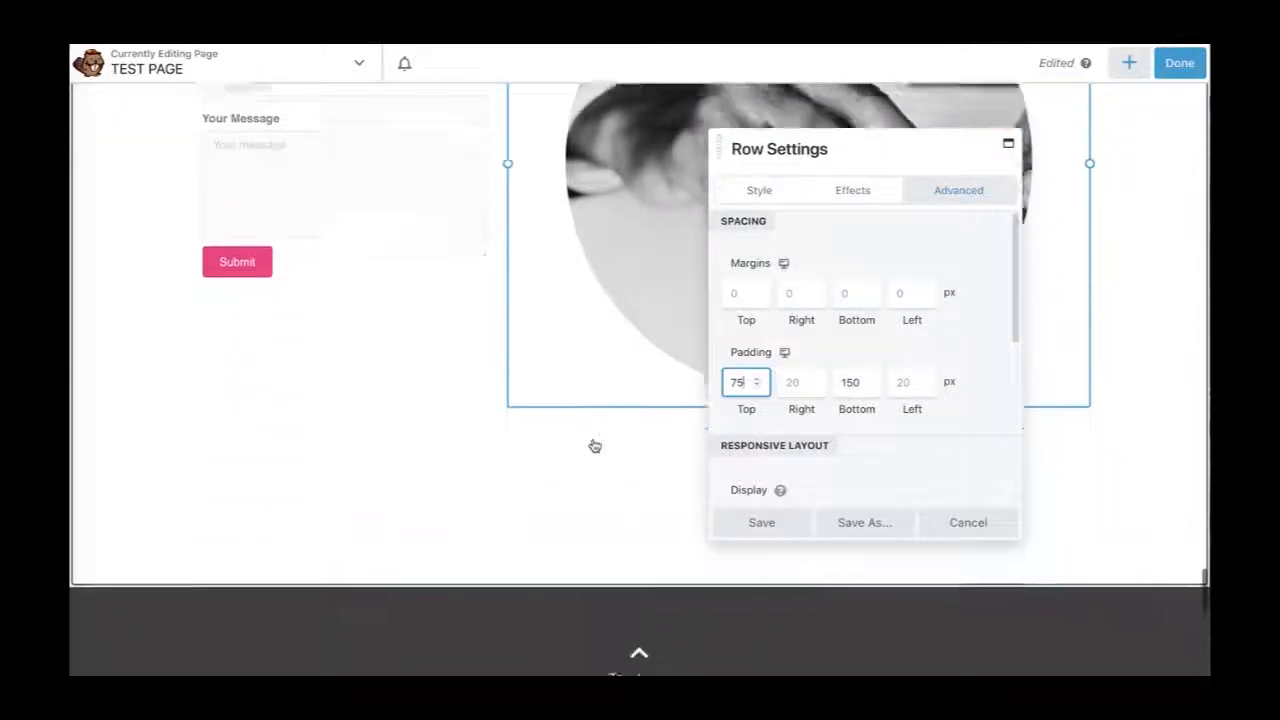
{"action": "double_click", "coordinate": [848, 382]}
{"action": "type", "text": "75"}
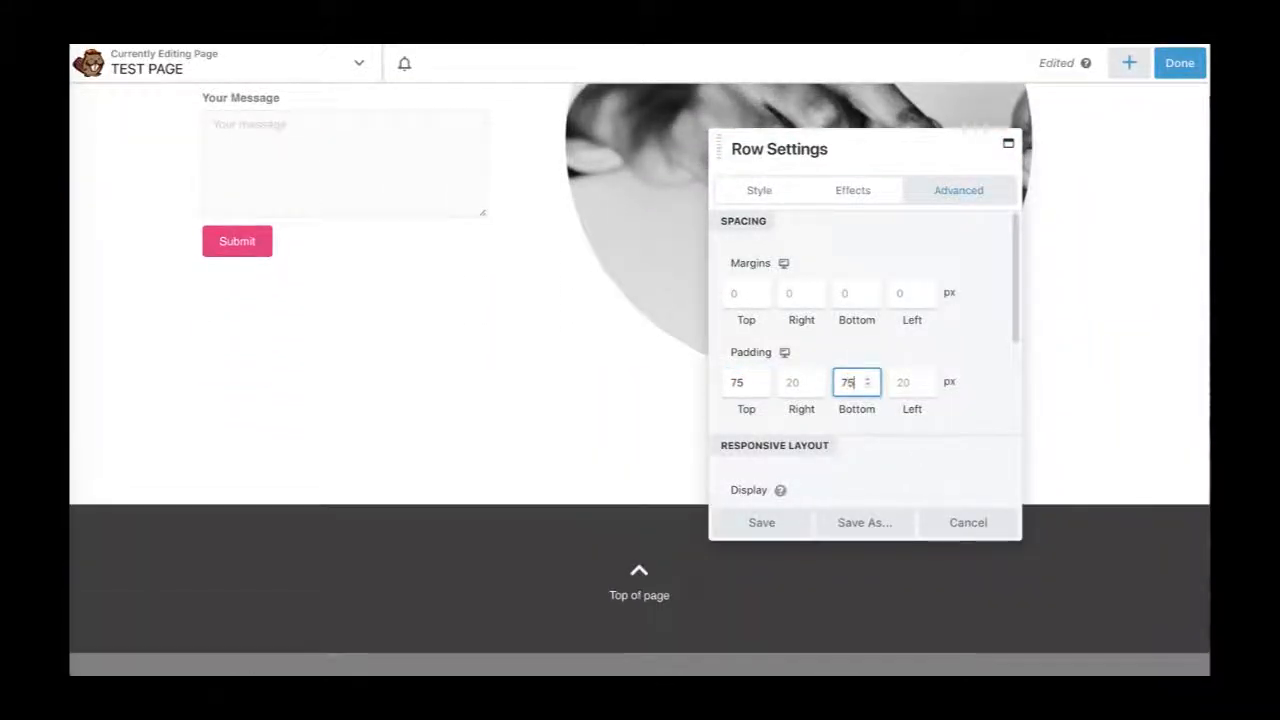
Save the Contact row's settings and review the spacing around the Contact section and its neighbouring rows.
{"action": "left_click", "coordinate": [781, 525]}
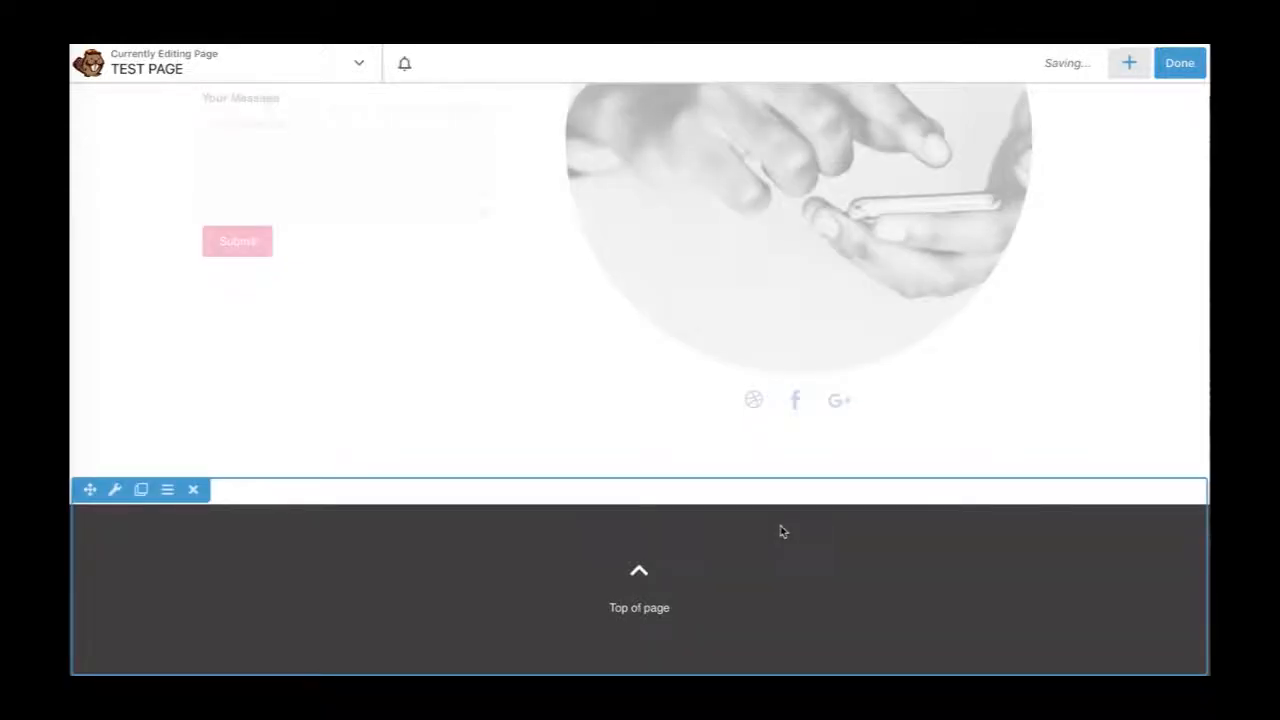
{"action": "scroll", "coordinate": [946, 420], "scroll_direction": "down", "scroll_amount": 2}
{"action": "scroll", "coordinate": [946, 418], "scroll_direction": "up", "scroll_amount": 2}
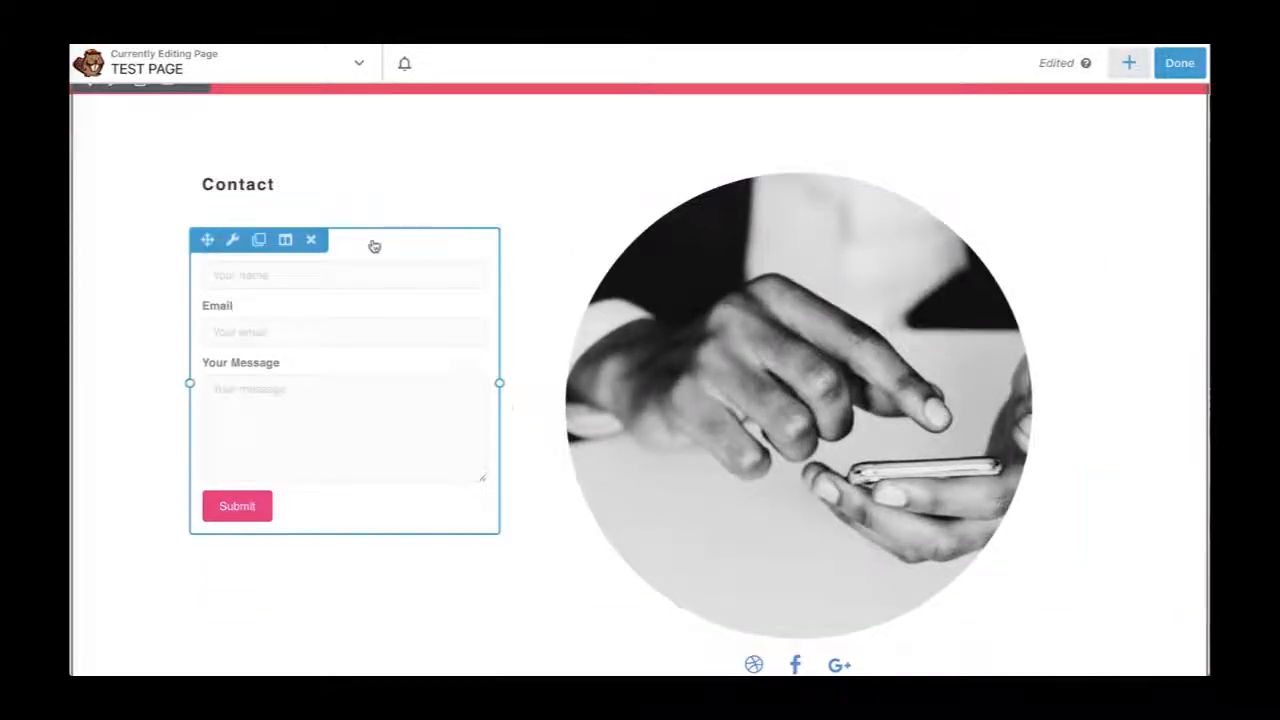
{"action": "scroll", "coordinate": [680, 191], "scroll_direction": "up", "scroll_amount": 1}
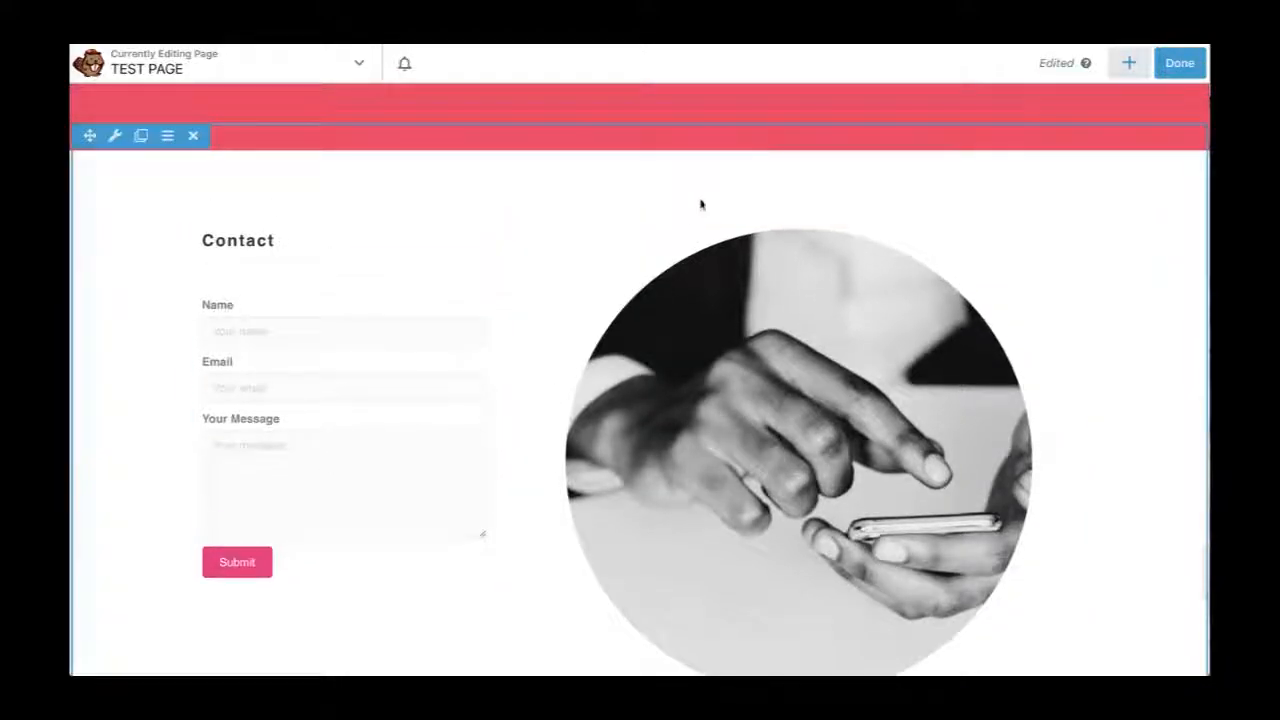
{"action": "scroll", "coordinate": [654, 370], "scroll_direction": "down", "scroll_amount": 8}
{"action": "scroll", "coordinate": [655, 370], "scroll_direction": "up", "scroll_amount": 3}
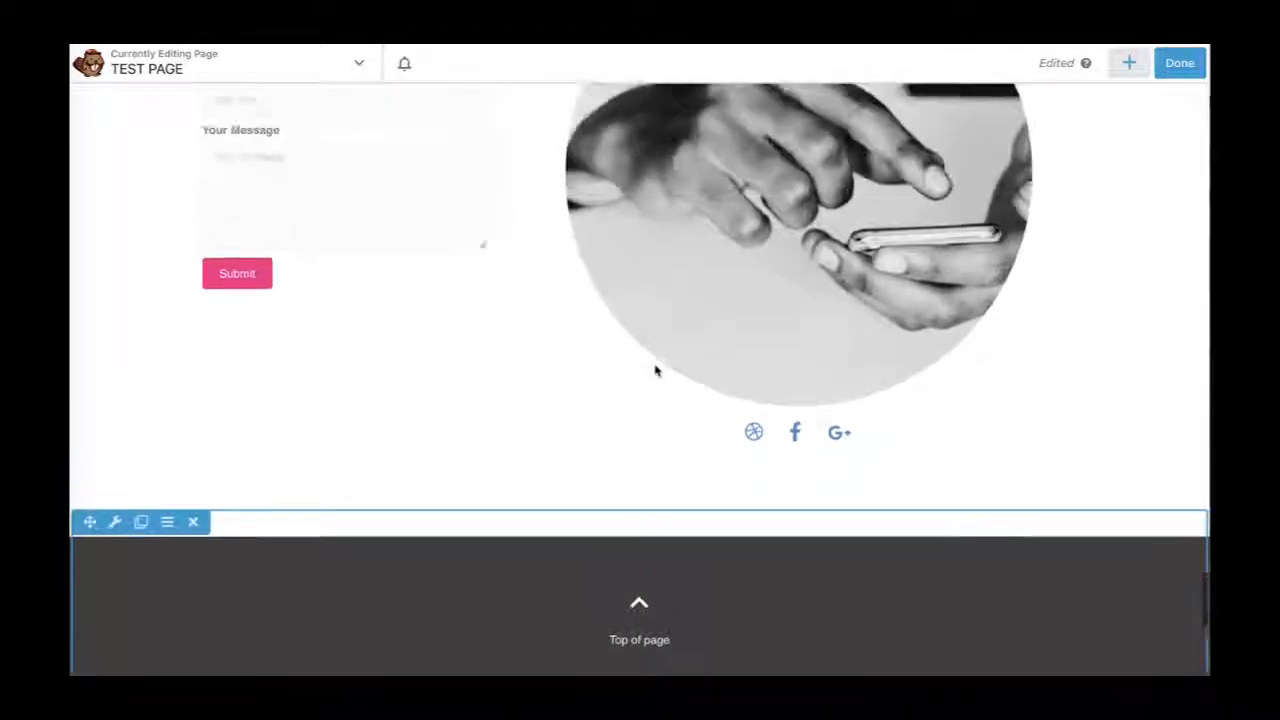
{"action": "scroll", "coordinate": [655, 370], "scroll_direction": "up", "scroll_amount": 8}
{"action": "scroll", "coordinate": [655, 370], "scroll_direction": "down", "scroll_amount": 3}
{"action": "scroll", "coordinate": [656, 371], "scroll_direction": "down", "scroll_amount": 1}
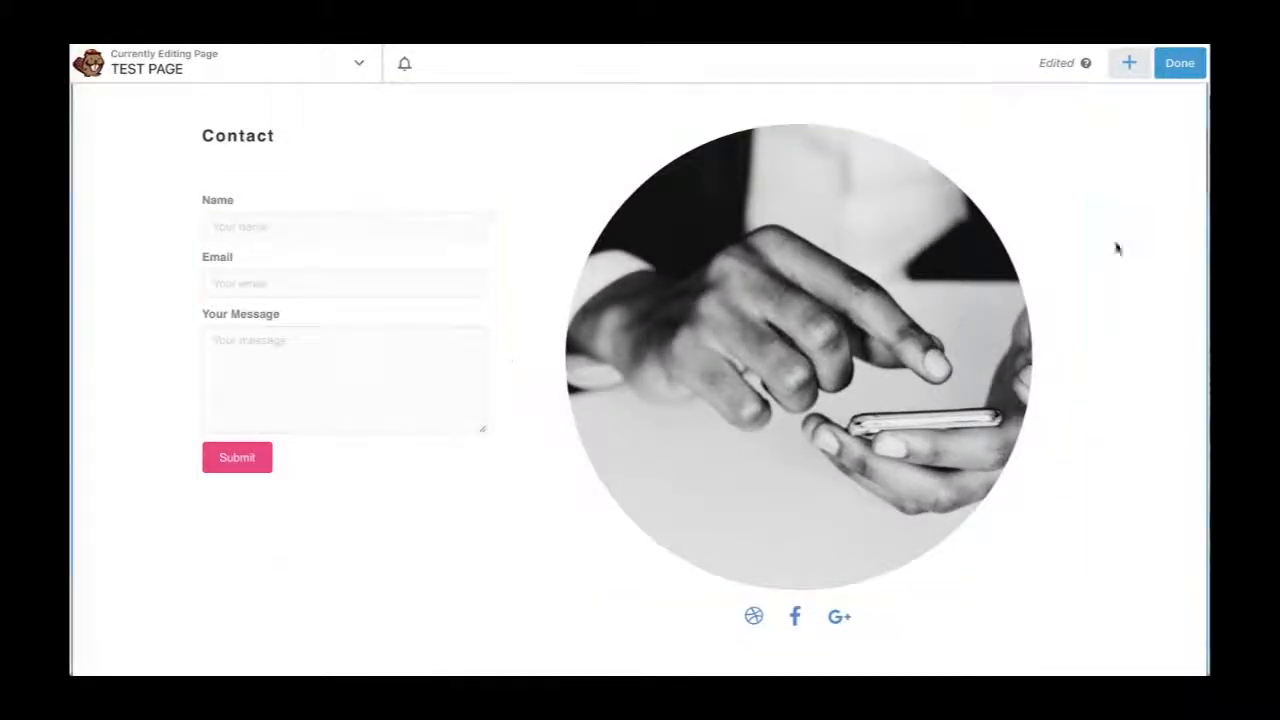
Publish the changes to TEST PAGE and open the published page in the WordPress page editor.
{"action": "left_click", "coordinate": [1177, 66]}
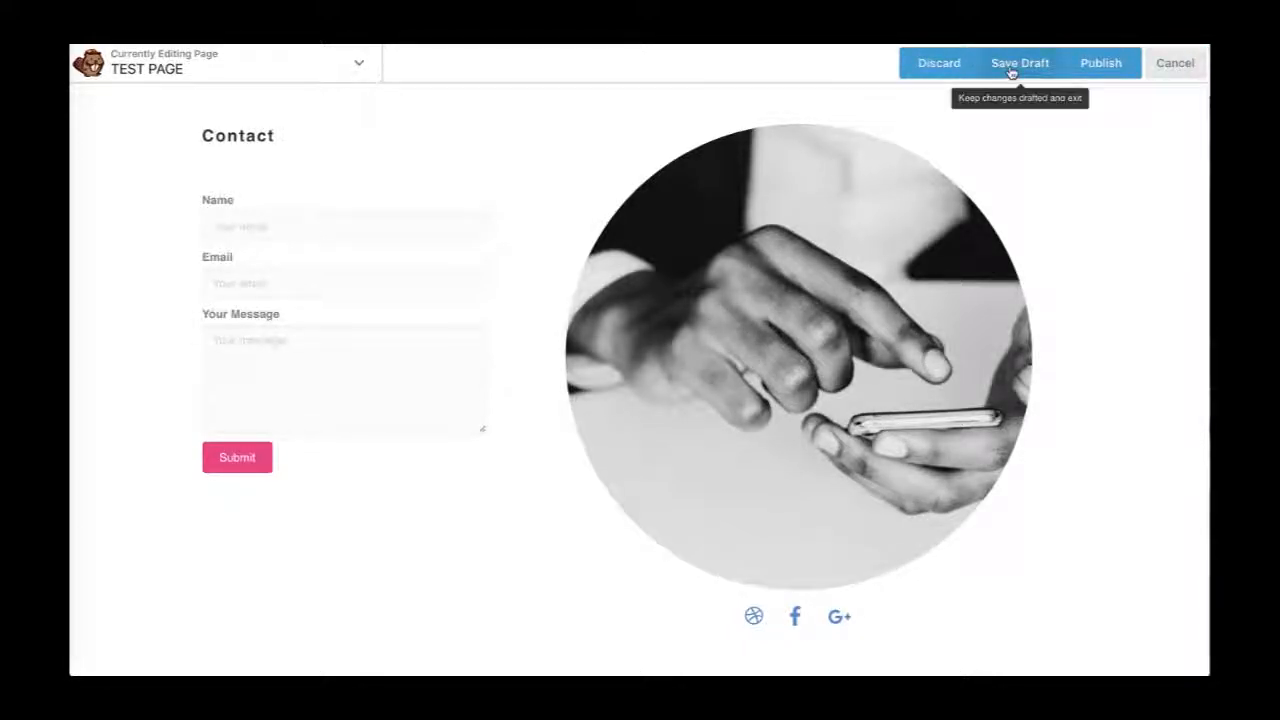
{"action": "left_click", "coordinate": [1095, 76]}
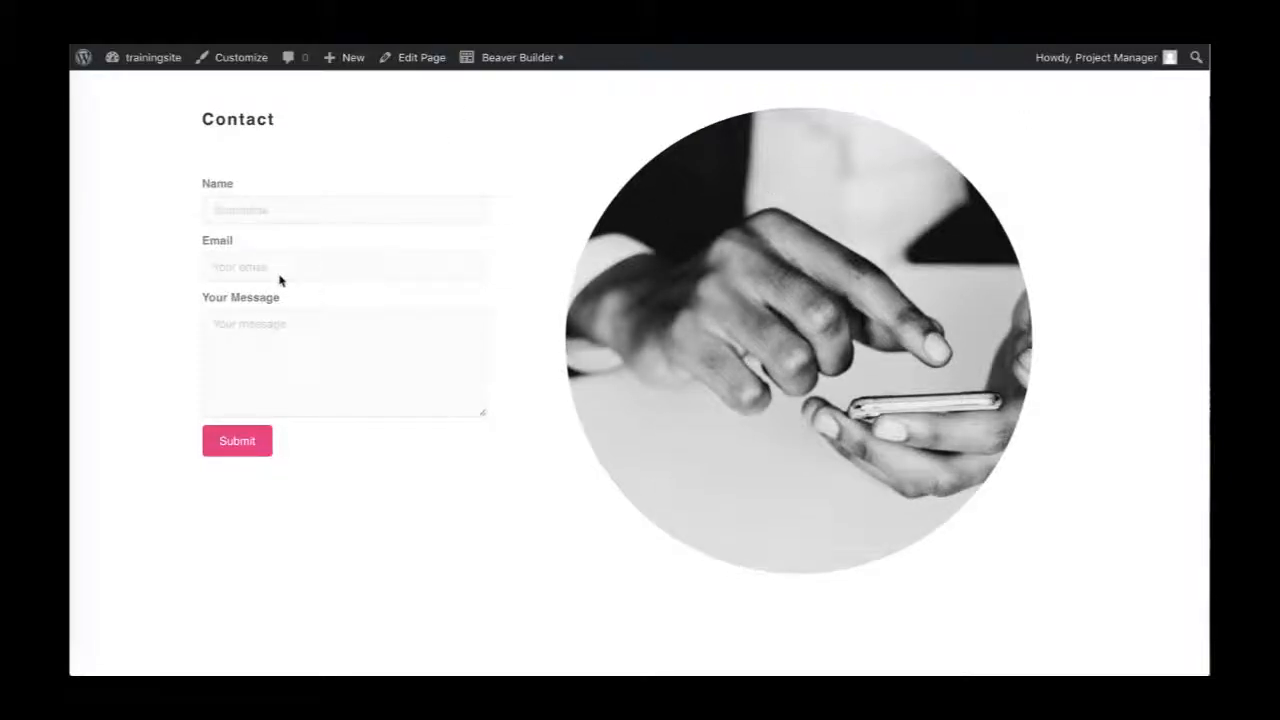
{"action": "left_click", "coordinate": [411, 59]}
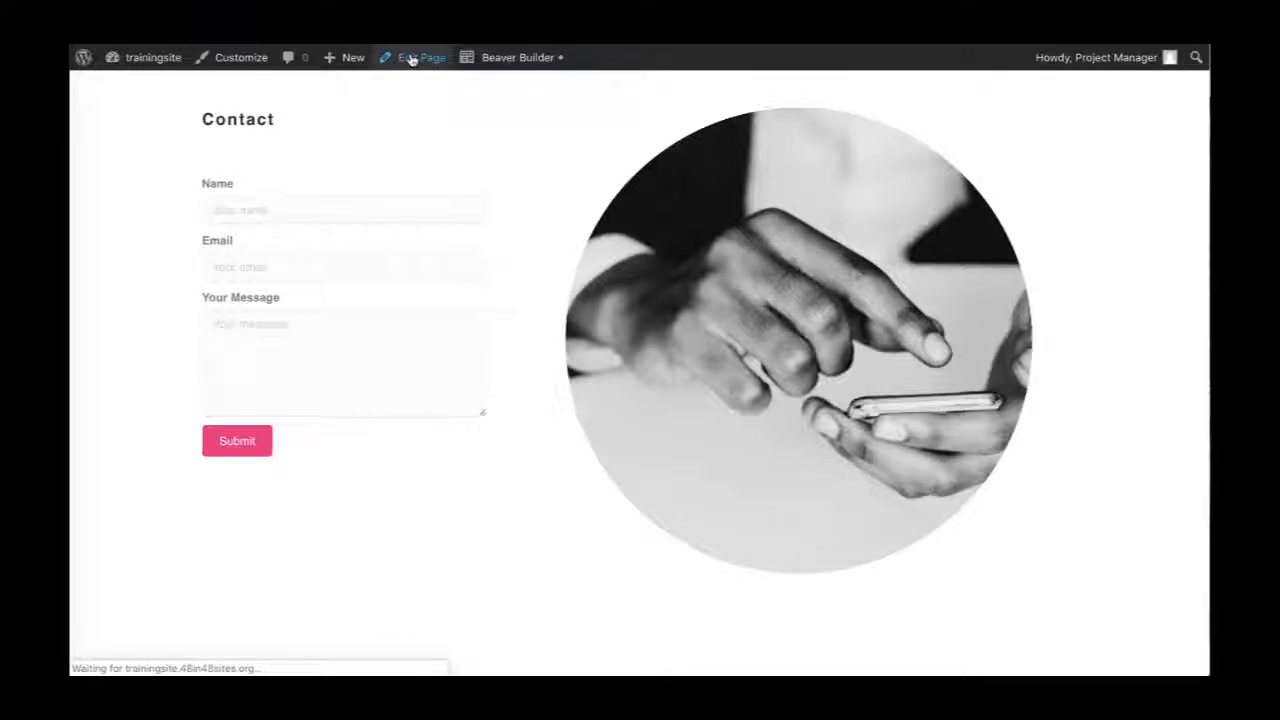